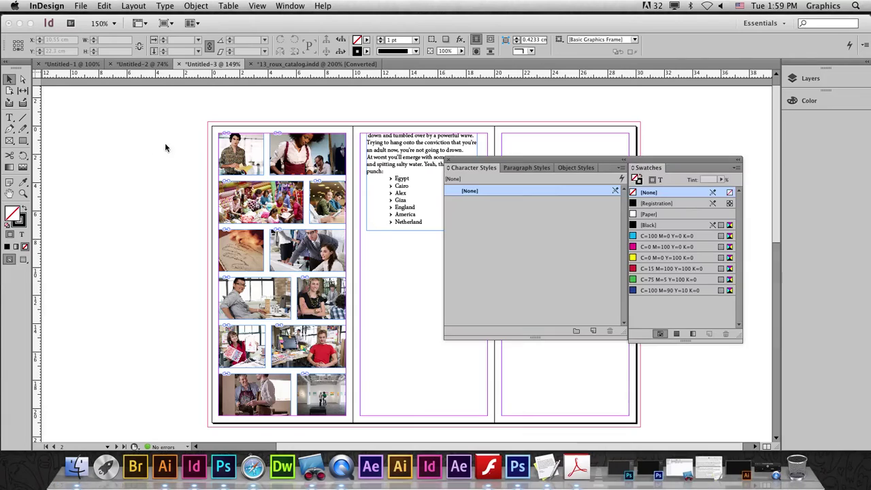
- Dock the floating Swatches and Character Styles panels into the right-hand panel dock
mouse_move(522, 174)
mouse_down()
mouse_move(573, 178)
mouse_move(809, 119)
mouse_up()
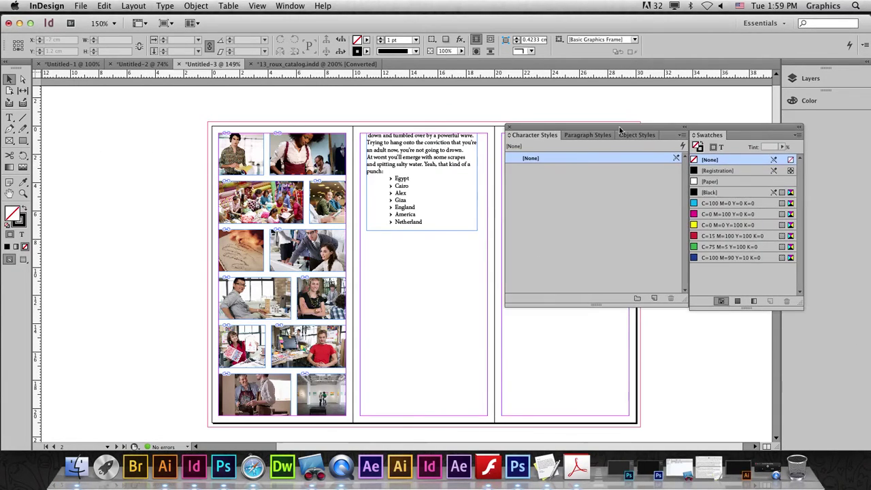
drag(713, 142, 805, 117)
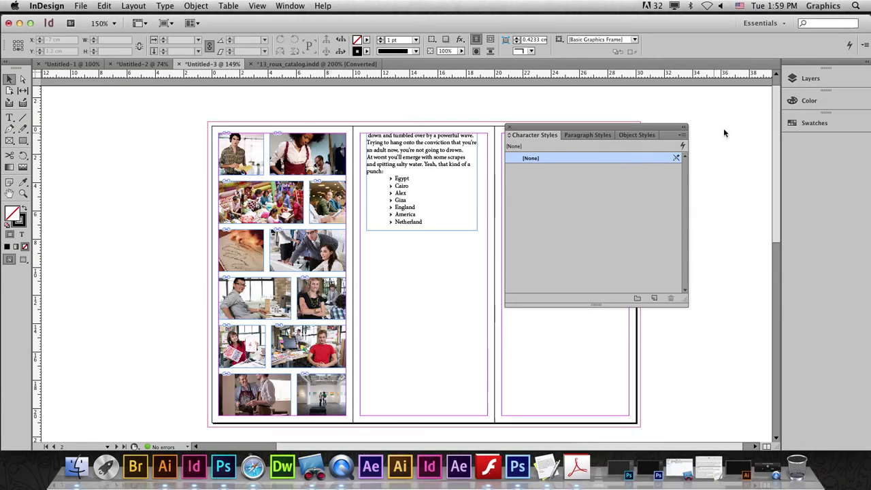
drag(571, 133, 802, 148)
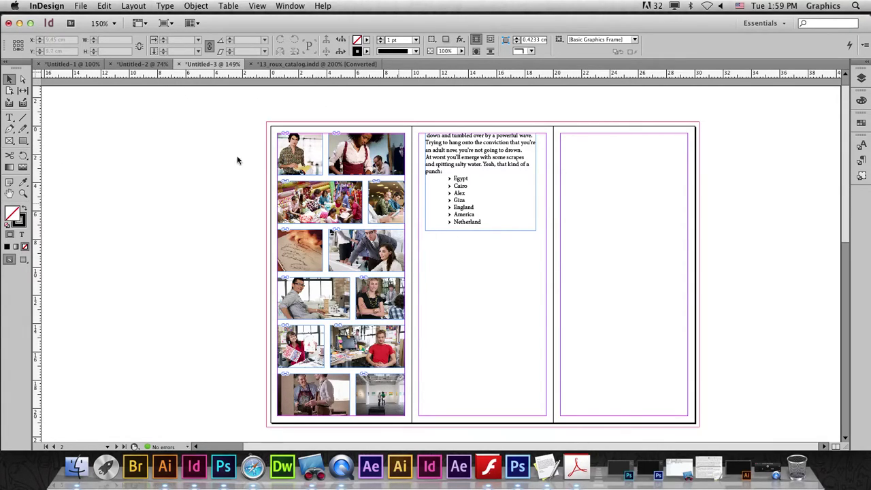
- Delete all the photos and the text frame from the spread
click(9, 79)
drag(244, 108, 561, 418)
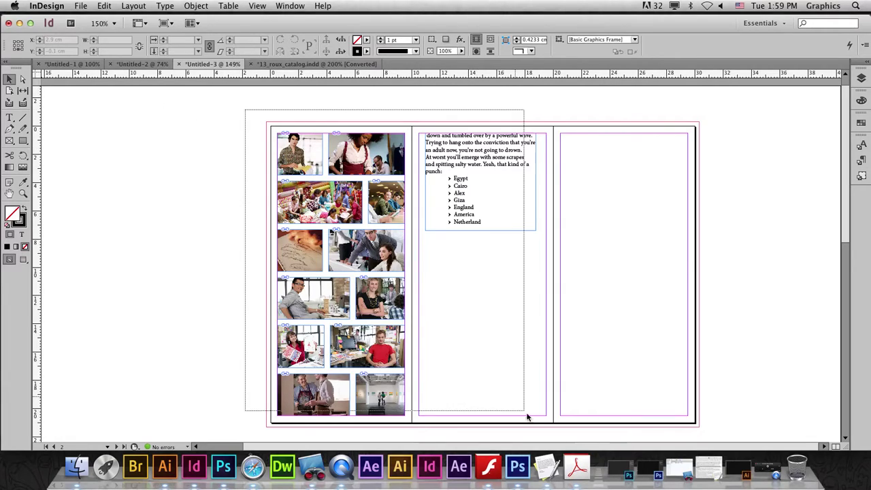
key(Delete)
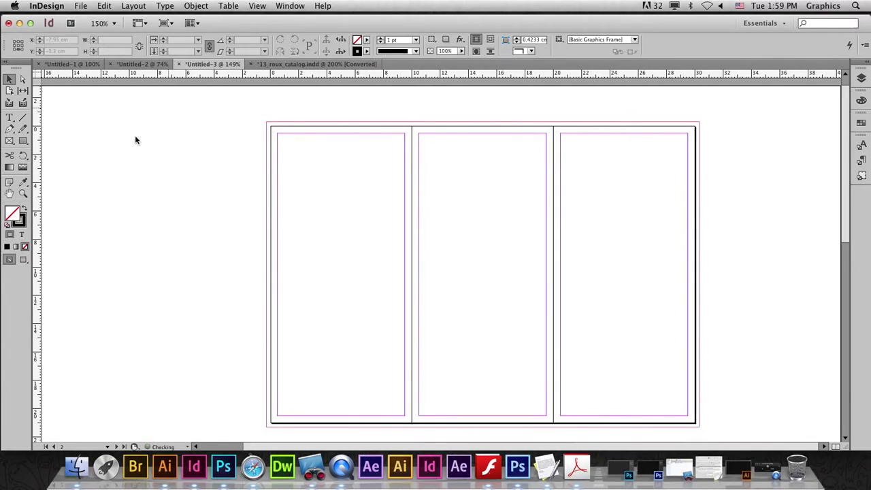
click(23, 141)
- Draw a thin bar across the first column's top filled with C=100 M=90 Y=10 K=0 blue
drag(268, 134, 412, 147)
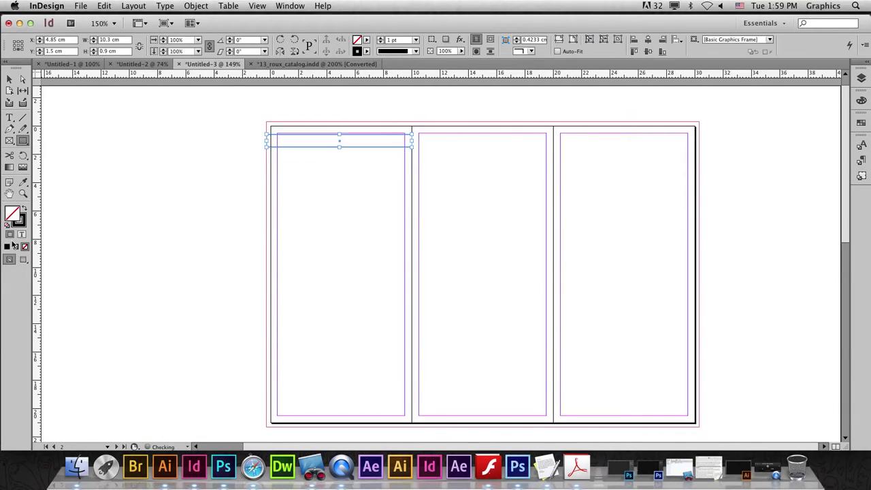
click(366, 40)
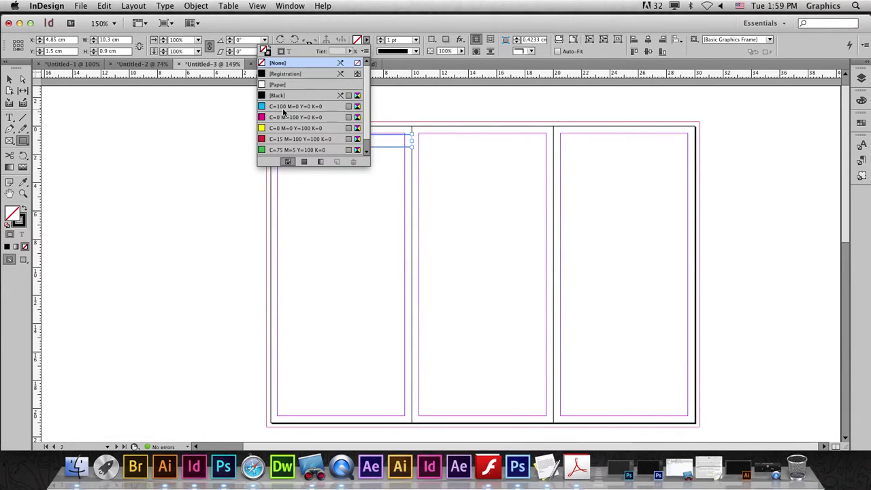
scroll(356, 119, down, 1)
click(358, 150)
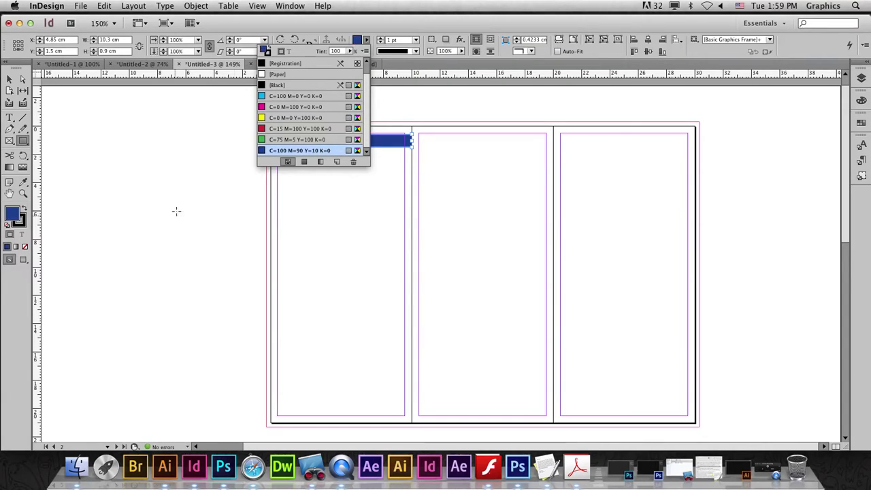
click(366, 51)
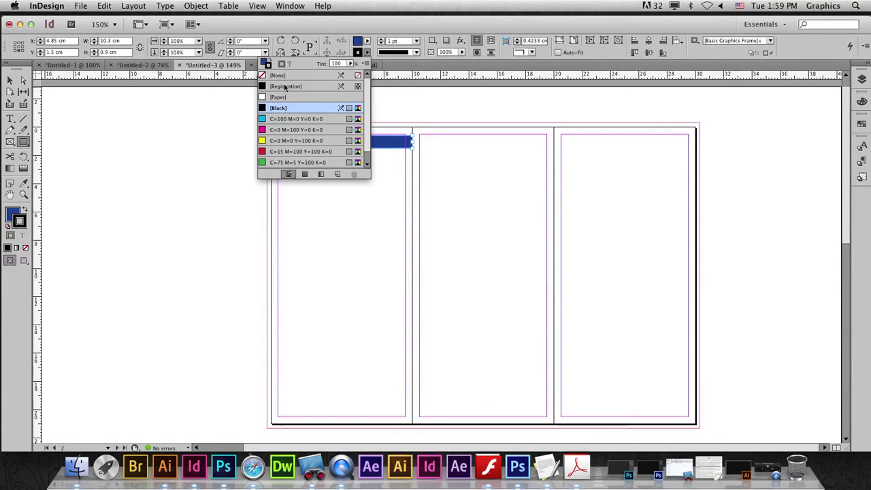
click(232, 132)
drag(64, 92, 68, 96)
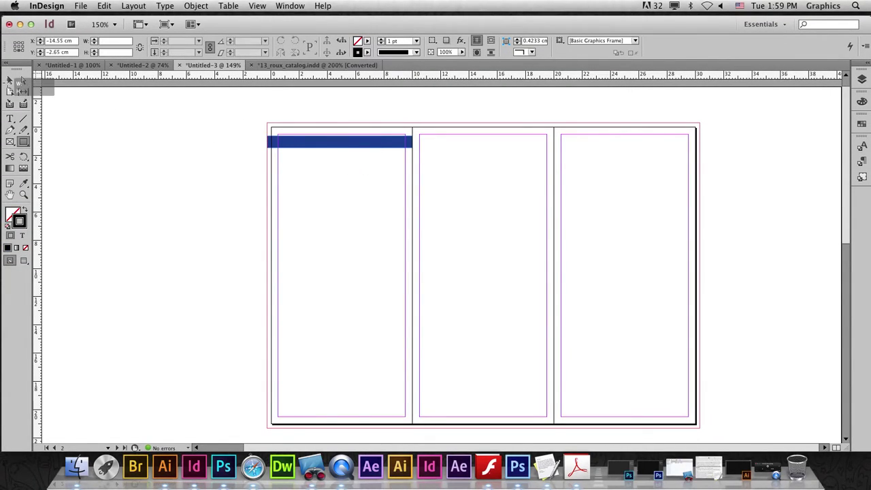
key(v)
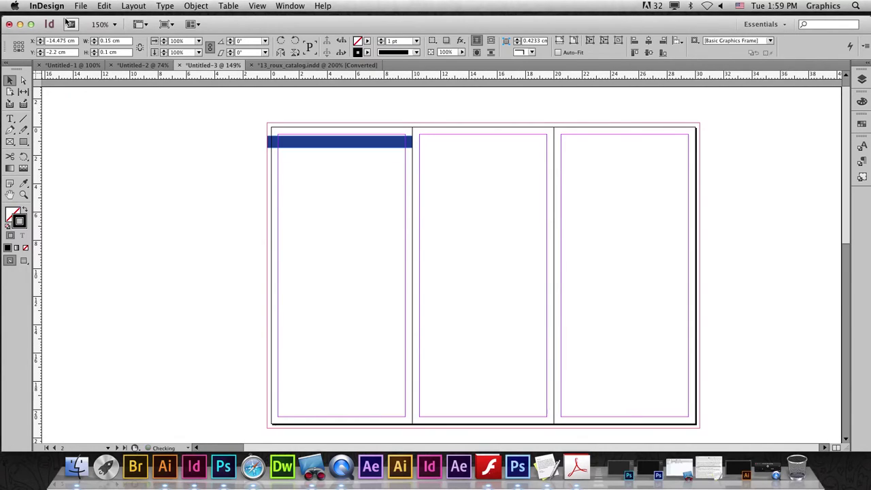
key(Delete)
drag(361, 144, 355, 141)
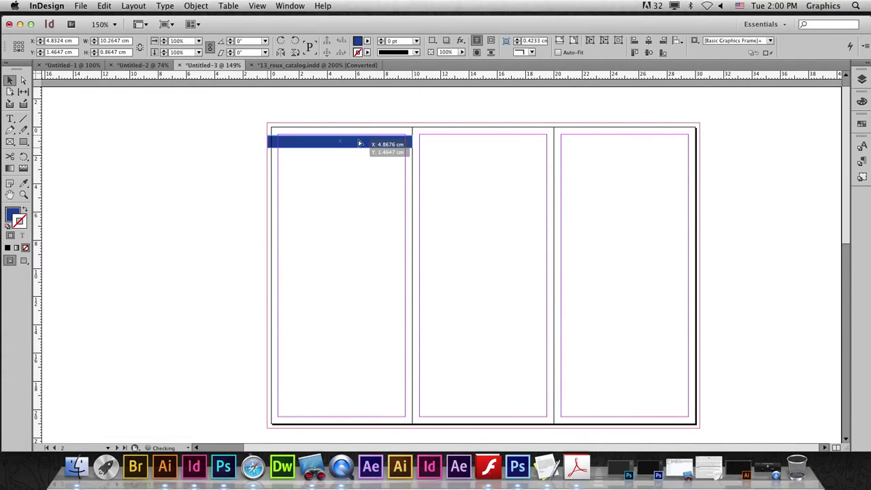
- Change the top bar's fill to a brighter blue in the Color Picker
double_click(12, 215)
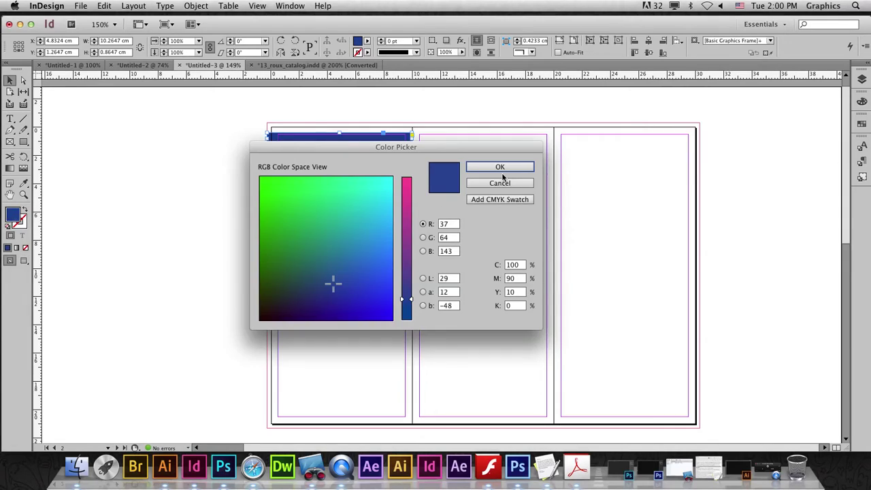
click(376, 281)
click(500, 167)
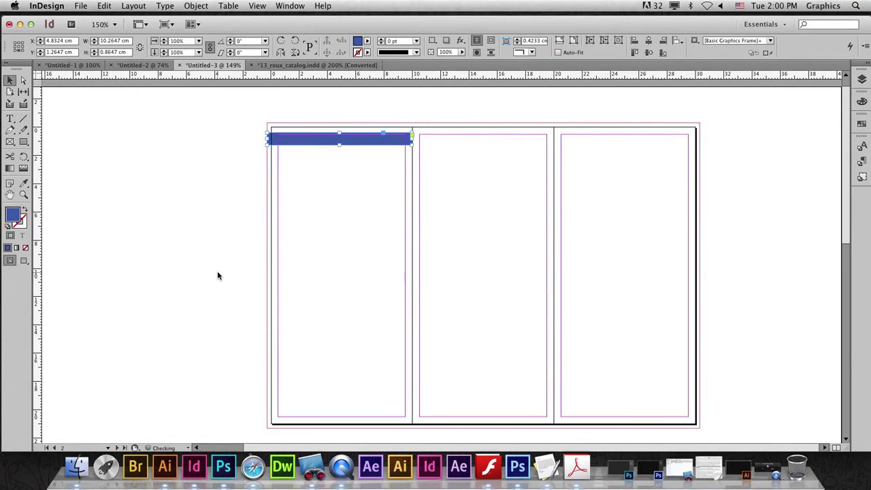
click(129, 121)
click(23, 140)
- Draw a thinner bar beneath the blue one, filled with red C=15 M=100 Y=100 K=0
drag(270, 146, 413, 151)
click(367, 40)
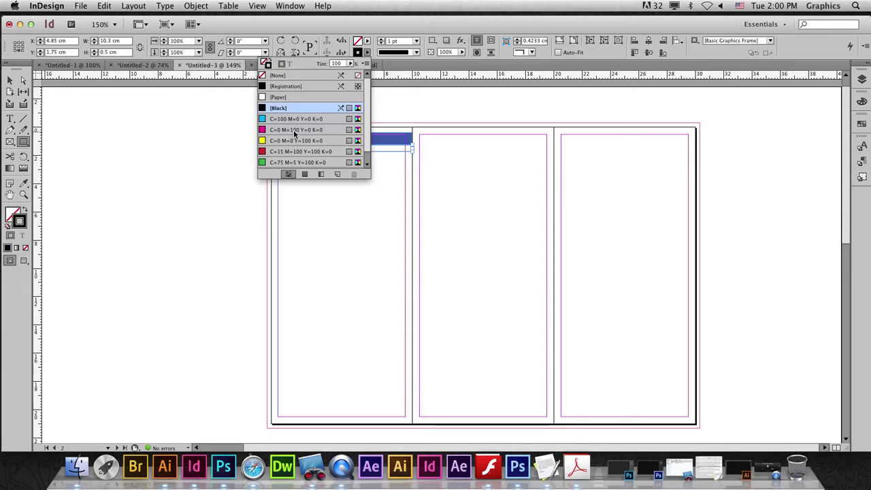
click(291, 151)
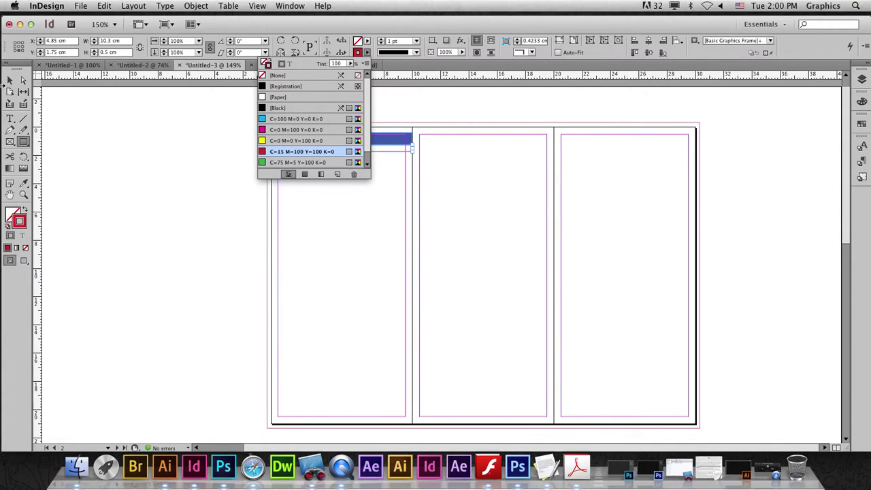
click(10, 79)
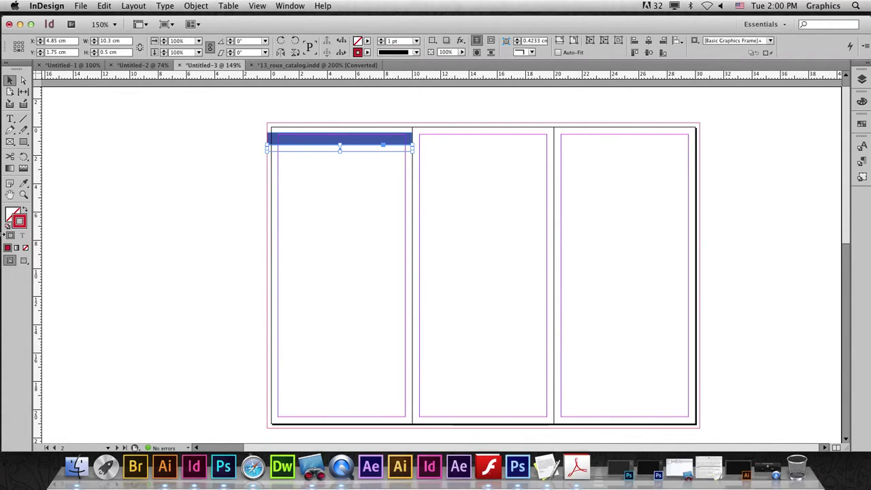
click(23, 210)
click(225, 165)
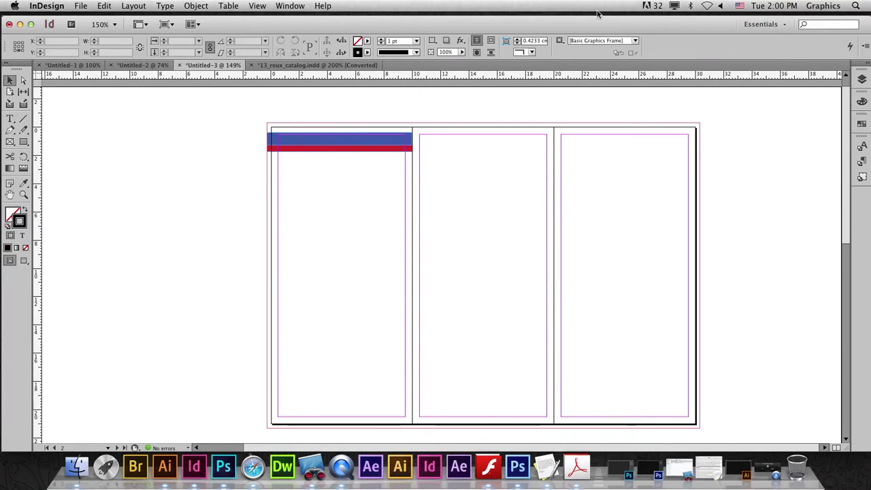
key(super+equal)
key(super+equal)
key(super+equal)
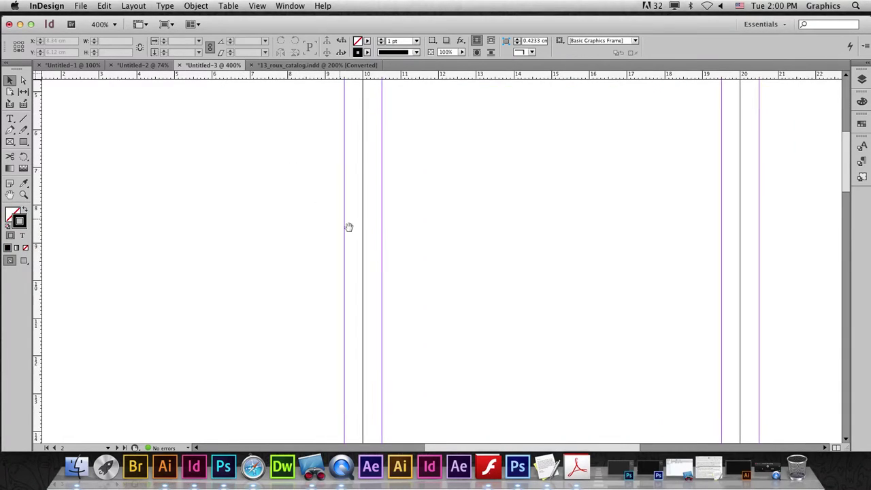
- Zoom and pan to the page top so the bars show close up, then select the blue bar
scroll(451, 333, up, 5)
scroll(390, 317, left, 5)
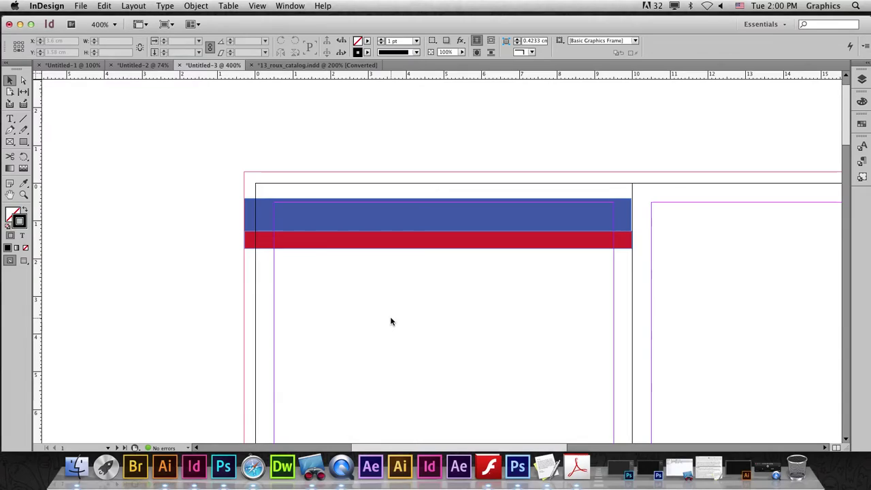
click(324, 210)
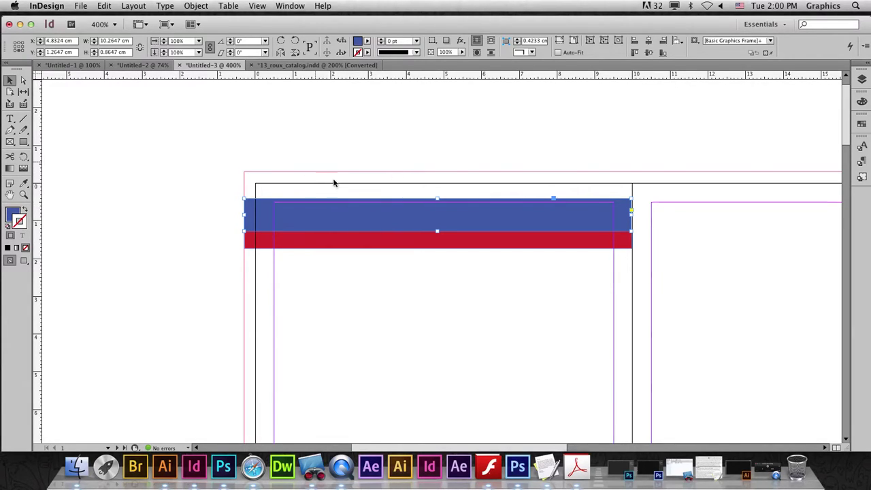
- Check the blue and red bars' CMYK fill values in the Color Picker without changing them
double_click(13, 215)
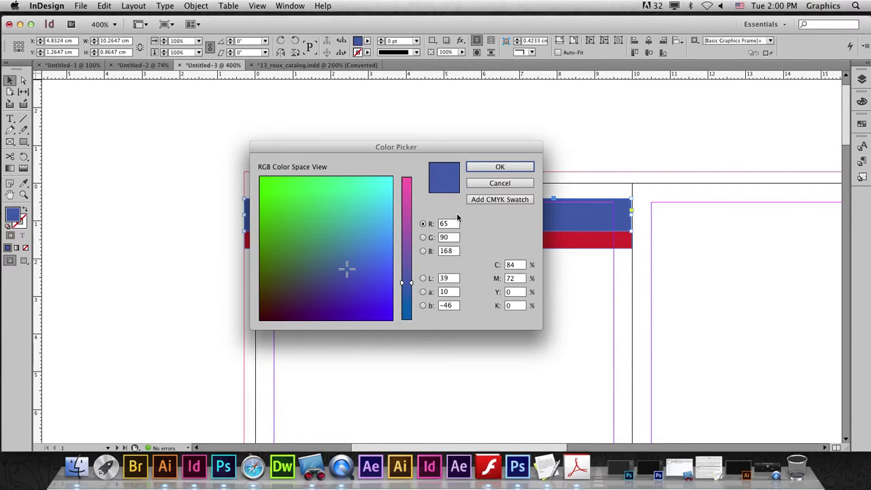
drag(518, 270, 487, 280)
click(493, 184)
click(435, 238)
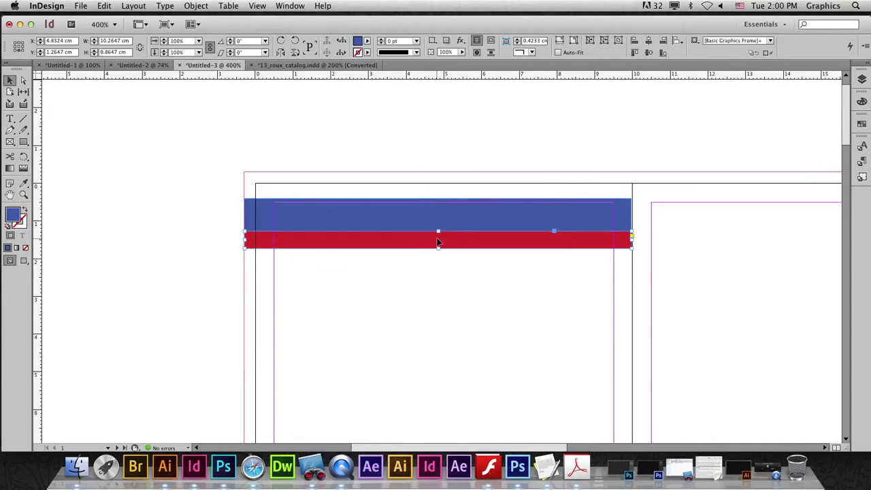
double_click(12, 217)
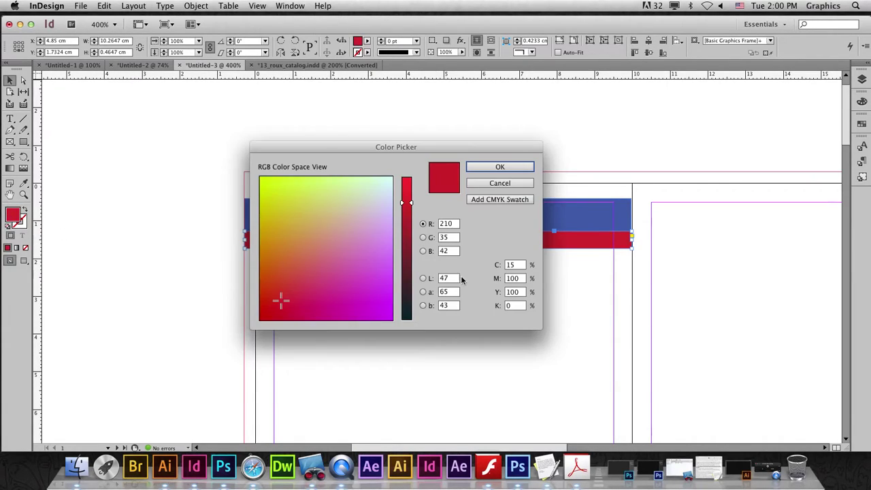
drag(519, 268, 479, 269)
click(499, 183)
- Set the blue bar's fill to navy C100 M85 Y0 K25
click(515, 215)
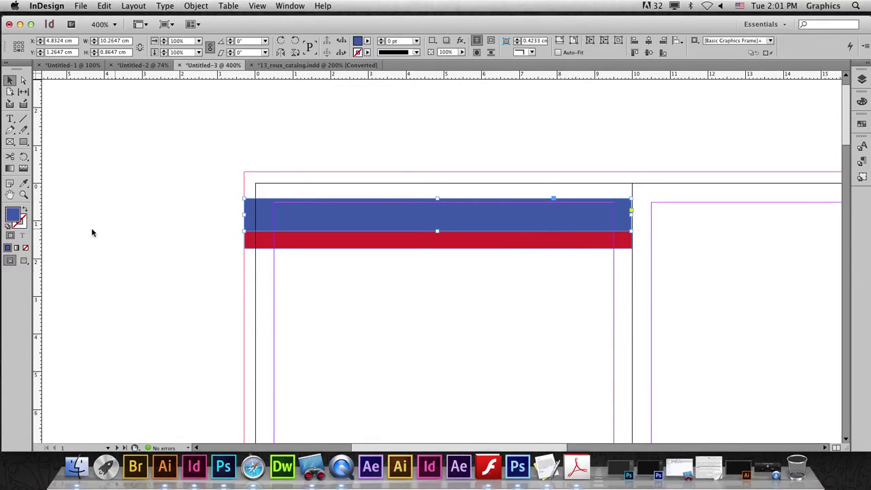
double_click(11, 216)
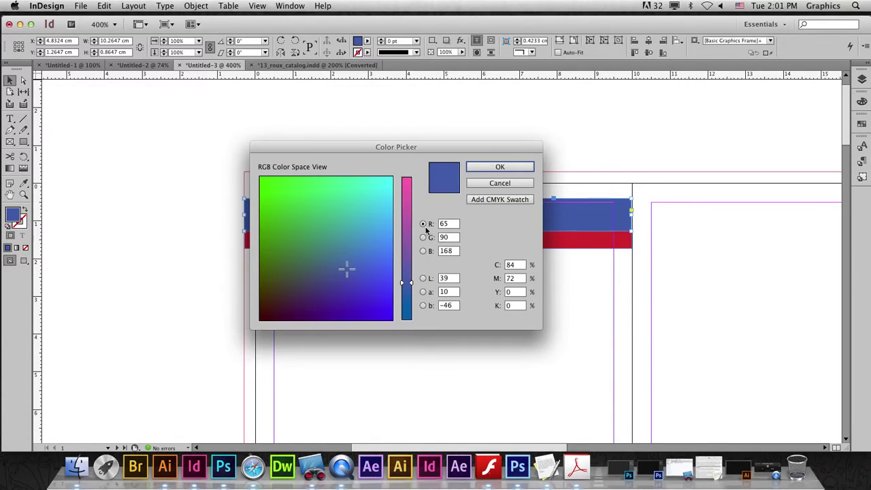
click(389, 291)
key(Tab)
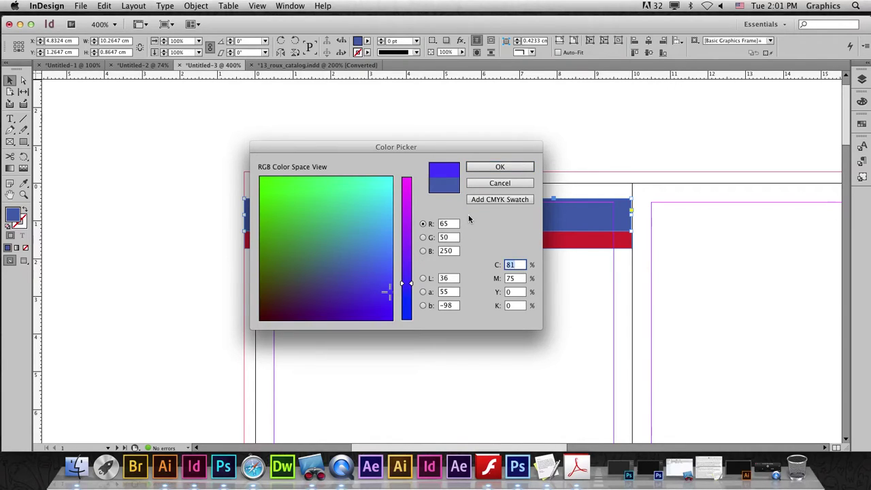
text(0)
key(Tab)
text(5)
key(Tab)
key(Tab)
text(25)
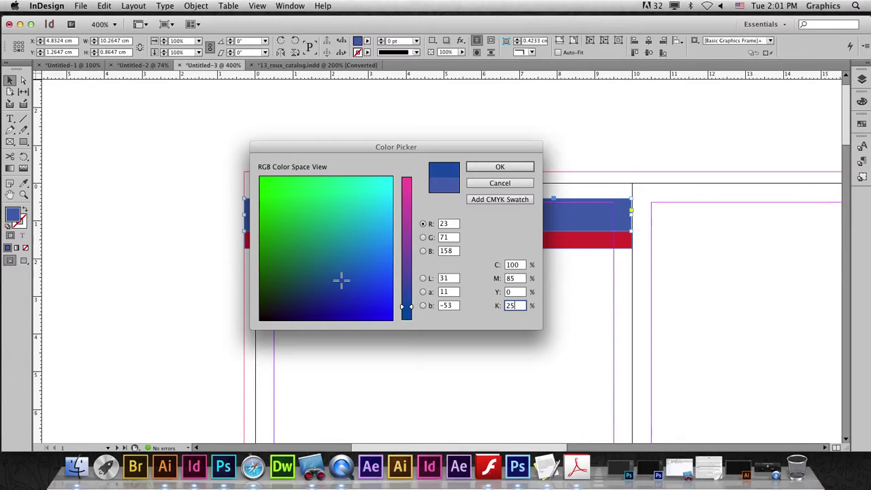
key(Return)
click(296, 185)
click(341, 214)
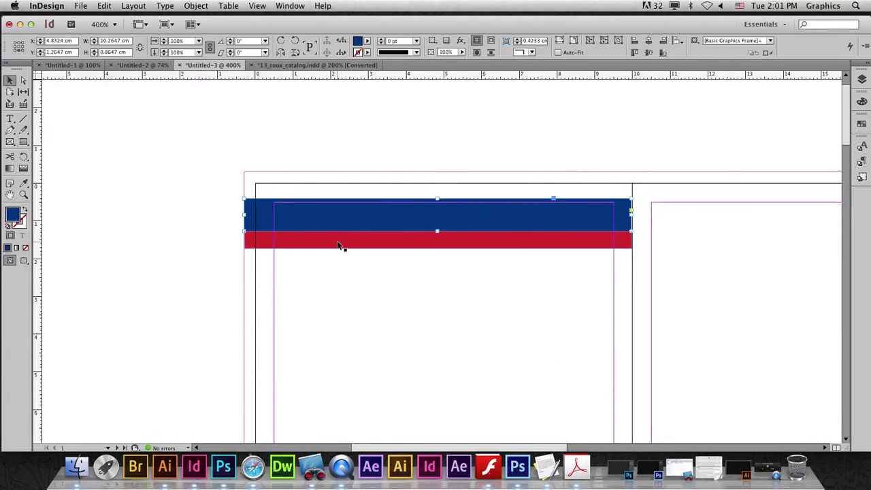
click(235, 250)
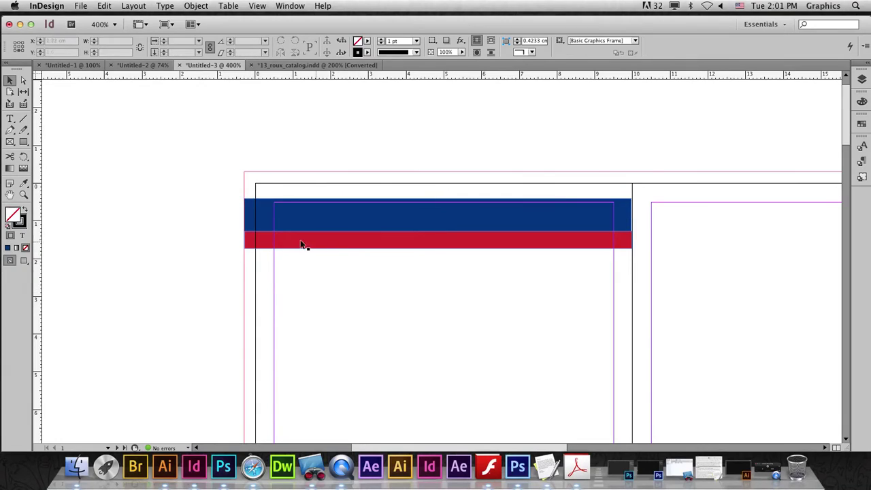
- Select the blue bar and show the Swatches panel listing the document's colours
click(264, 233)
shift+click(341, 224)
drag(214, 179, 434, 307)
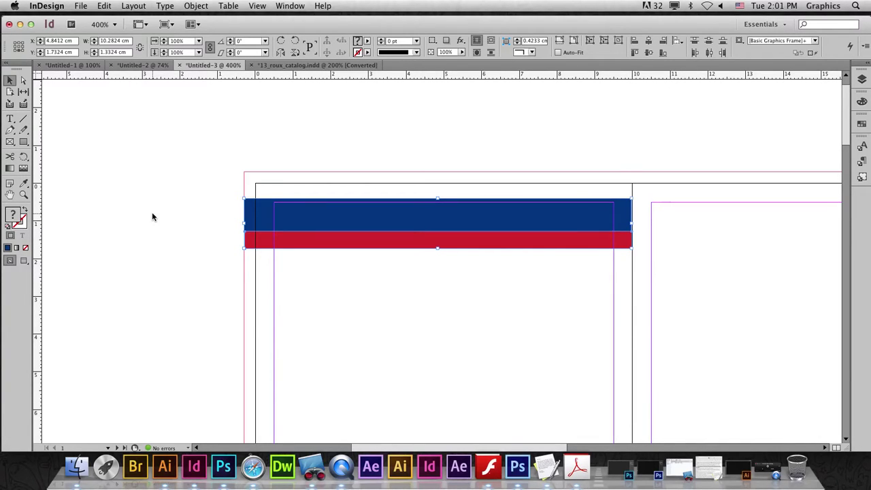
click(253, 208)
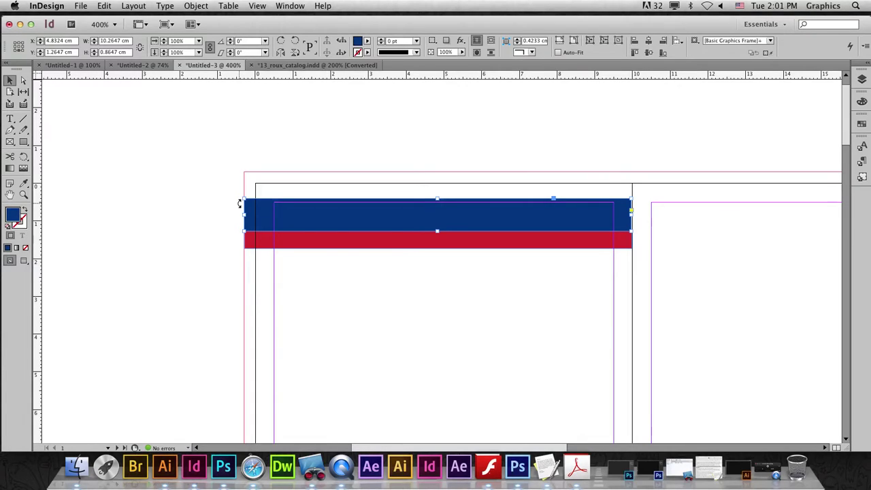
click(285, 7)
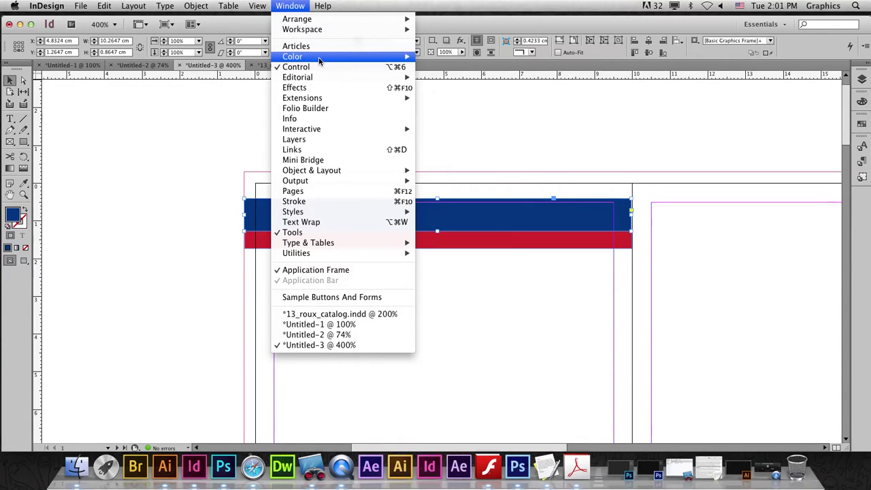
mouse_move(292, 56)
click(448, 78)
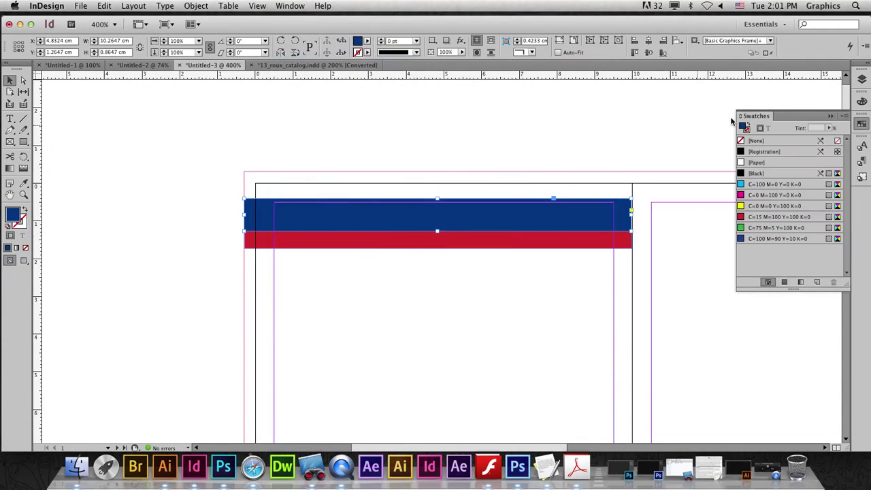
- Save the blue bar's fill as New Color Swatch and make it a spot colour
drag(747, 123, 114, 135)
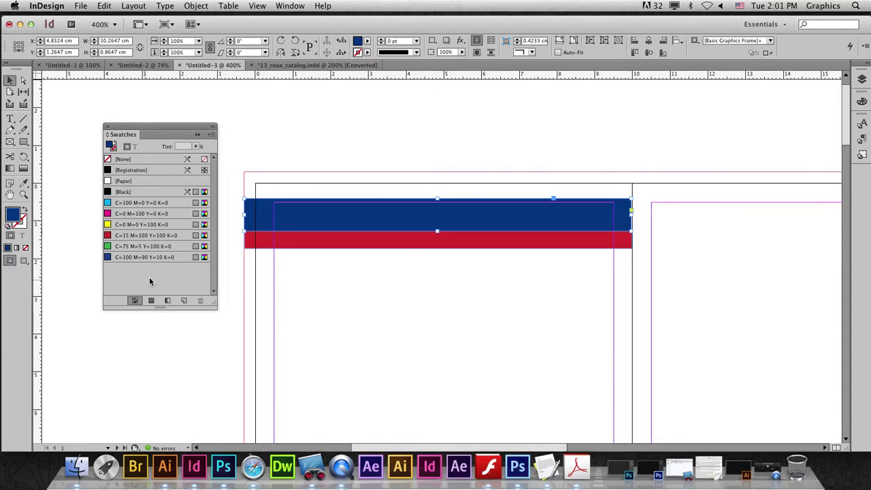
click(179, 256)
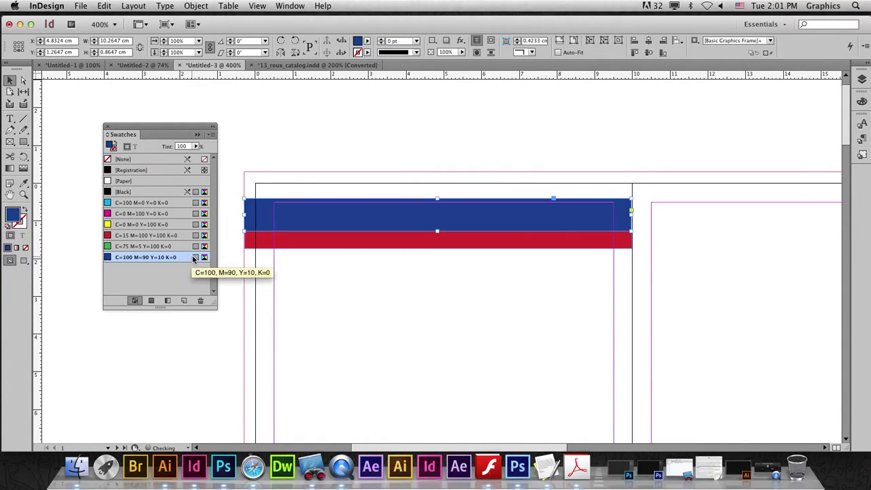
click(184, 300)
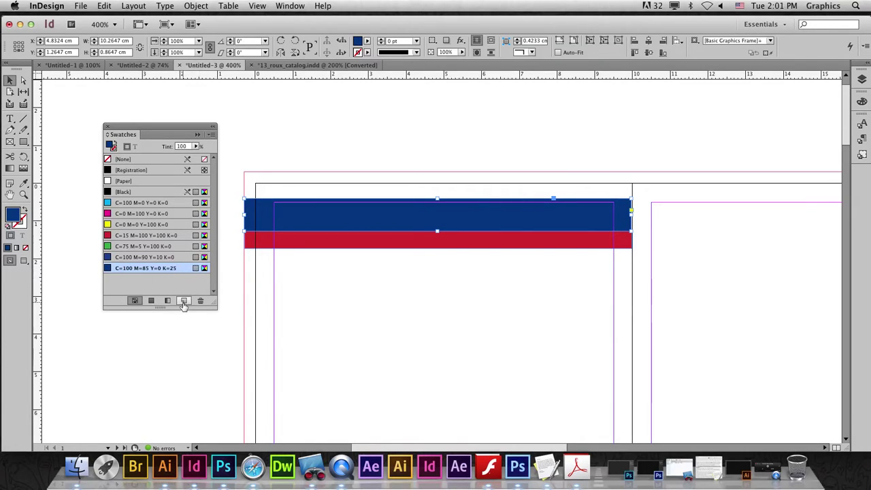
double_click(183, 270)
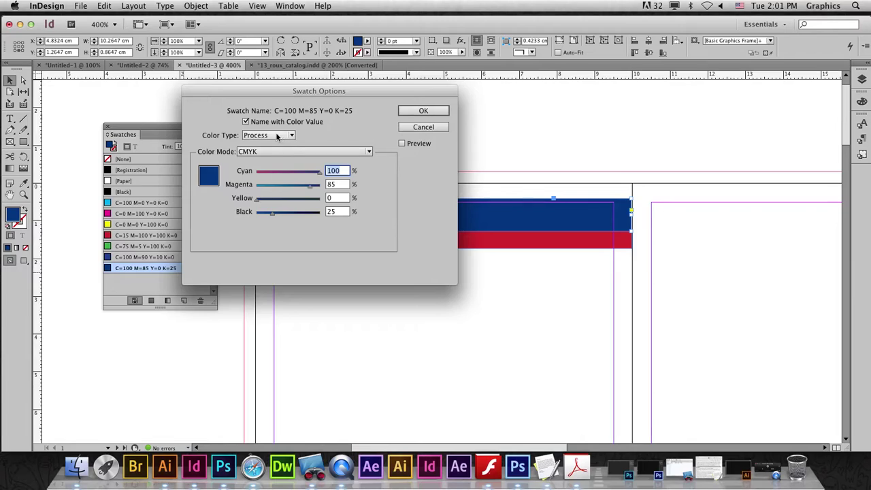
click(269, 135)
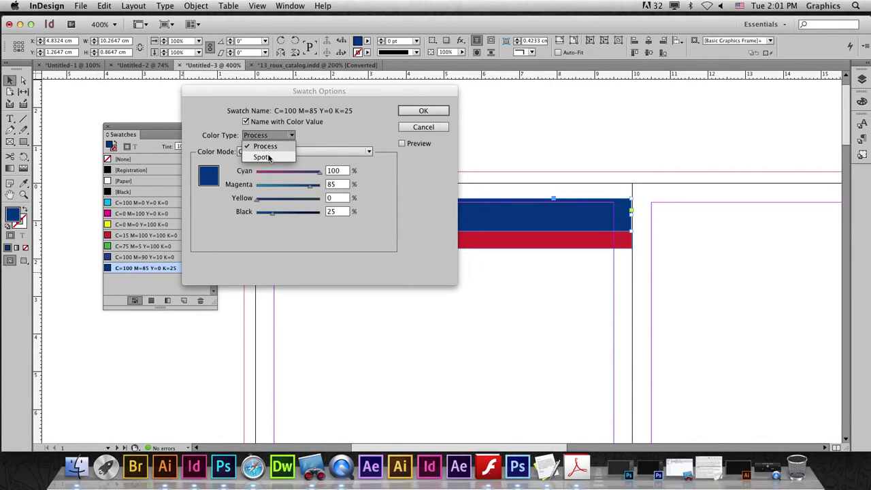
click(272, 157)
click(432, 110)
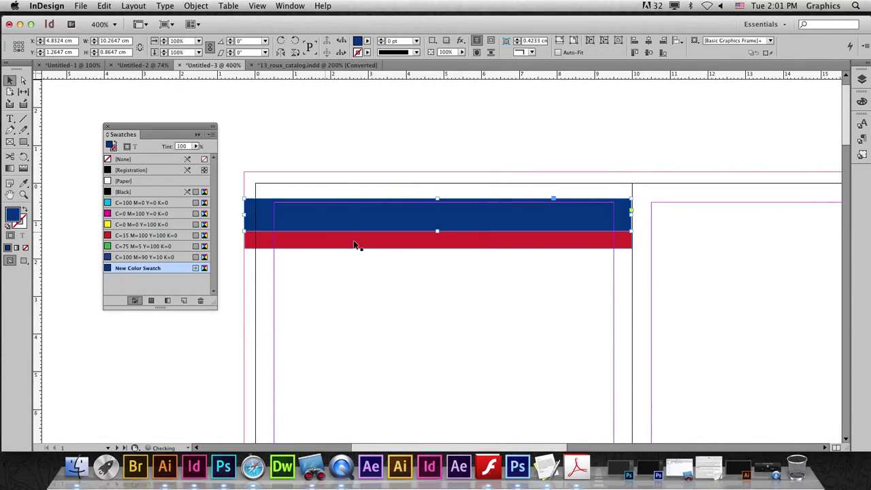
- Make the red bar's swatch, New Color Swatch 2, a spot colour, then select both bars
click(379, 244)
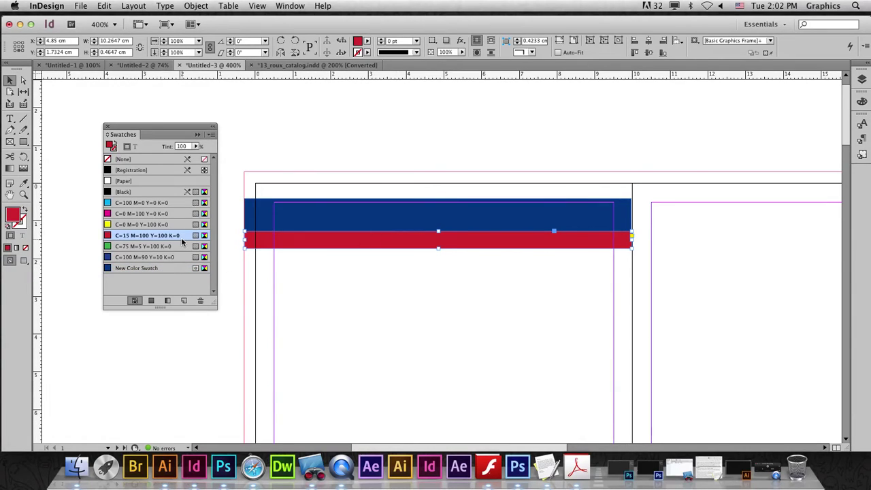
double_click(182, 234)
click(278, 135)
click(264, 154)
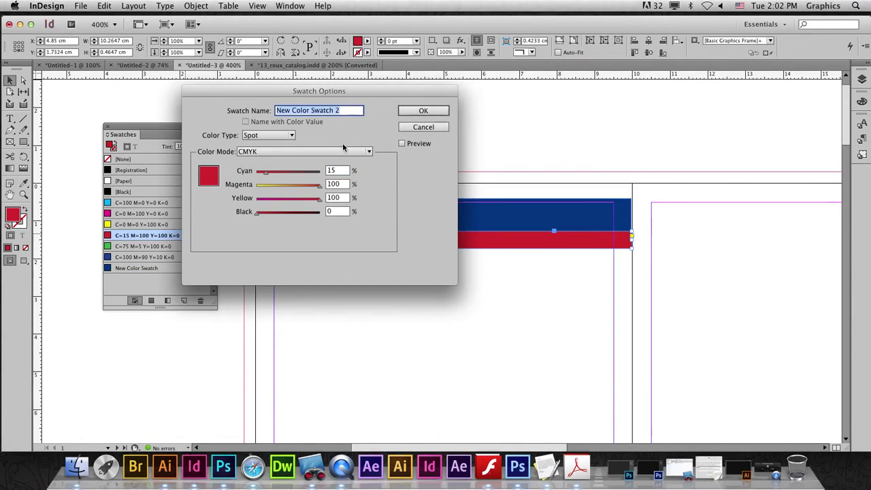
click(423, 126)
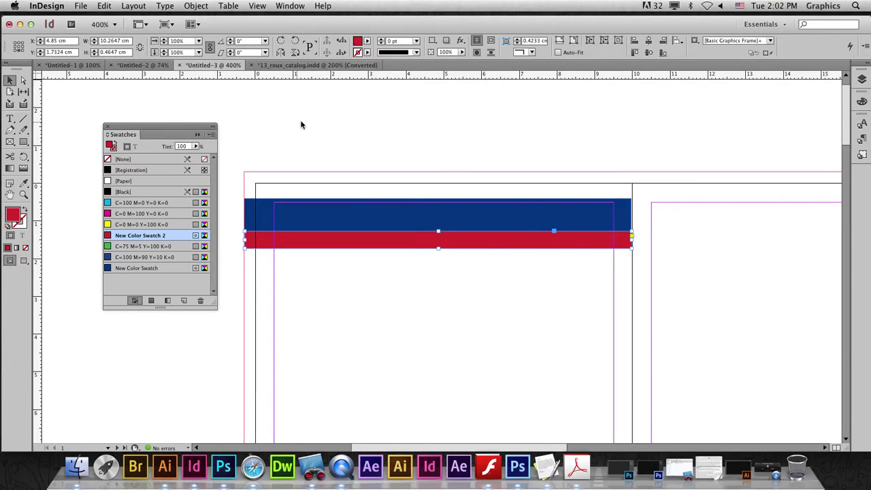
click(322, 147)
drag(237, 189, 289, 263)
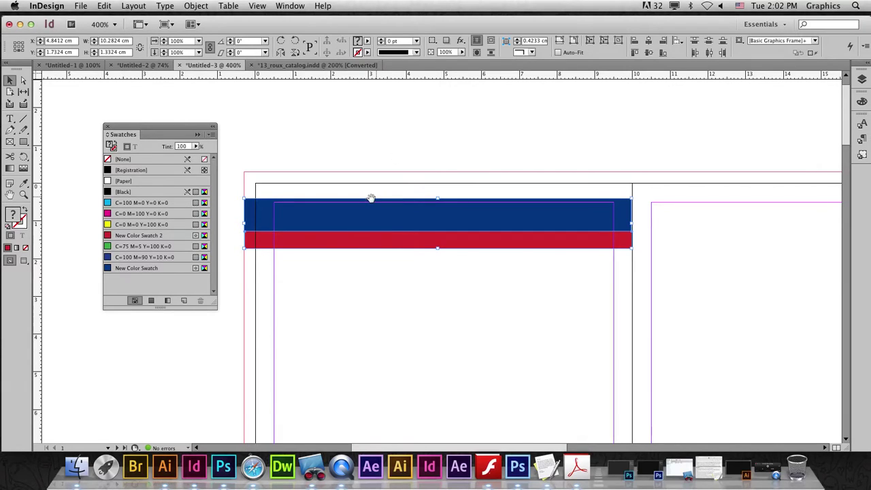
- Draw a text frame below the bars, paste the paragraph in, and select all its text
drag(371, 197, 387, 112)
key(t)
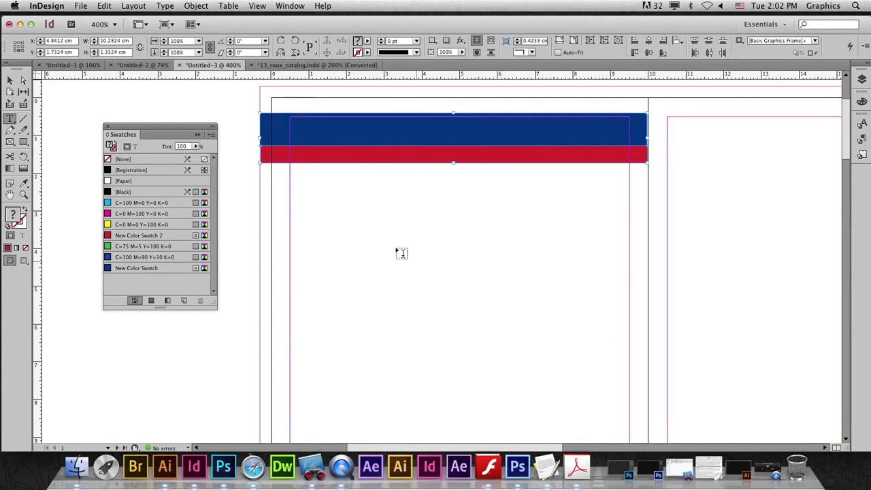
drag(313, 197, 582, 348)
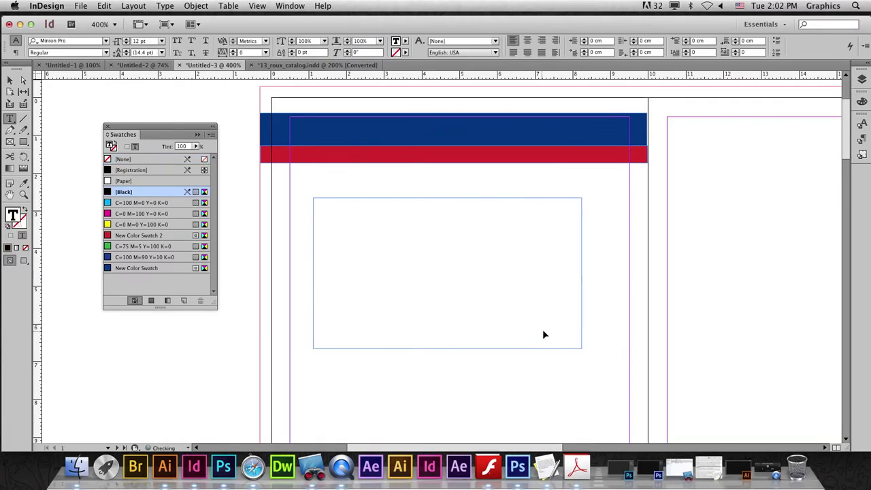
key(super+v)
key(Escape)
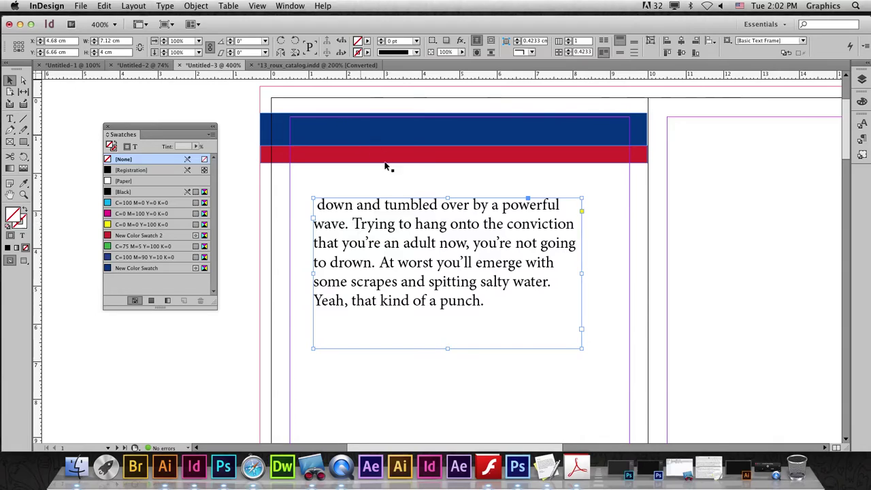
double_click(436, 284)
drag(483, 300, 314, 204)
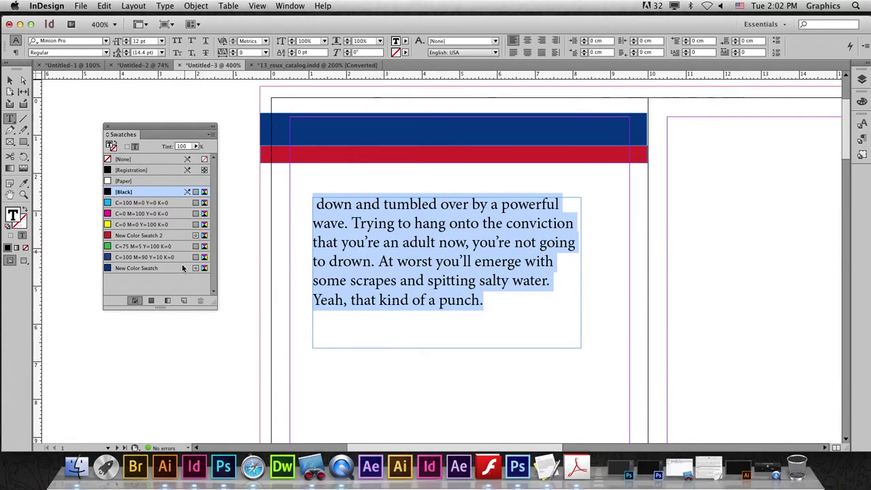
- Colour the paragraph text with the navy New Color Swatch spot swatch
click(147, 269)
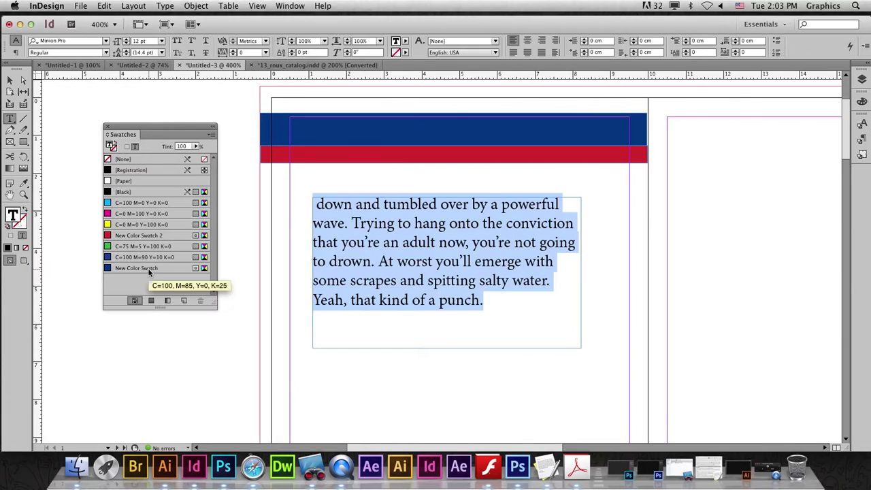
double_click(170, 268)
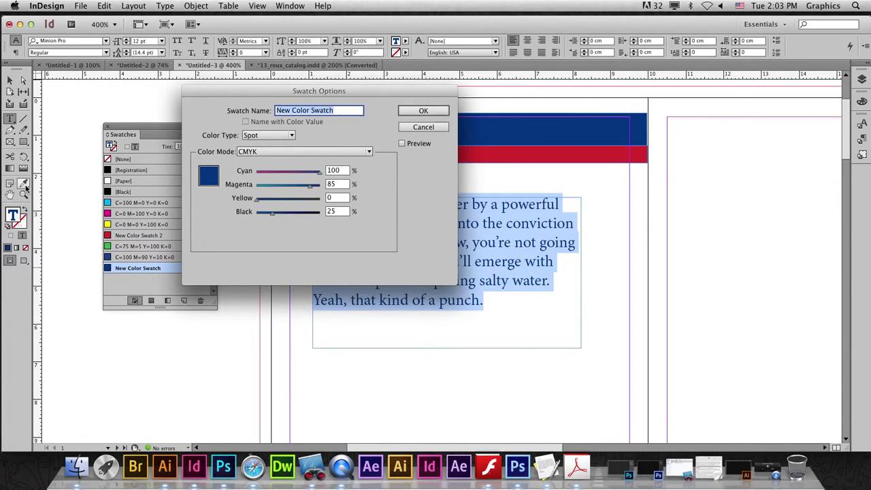
click(406, 127)
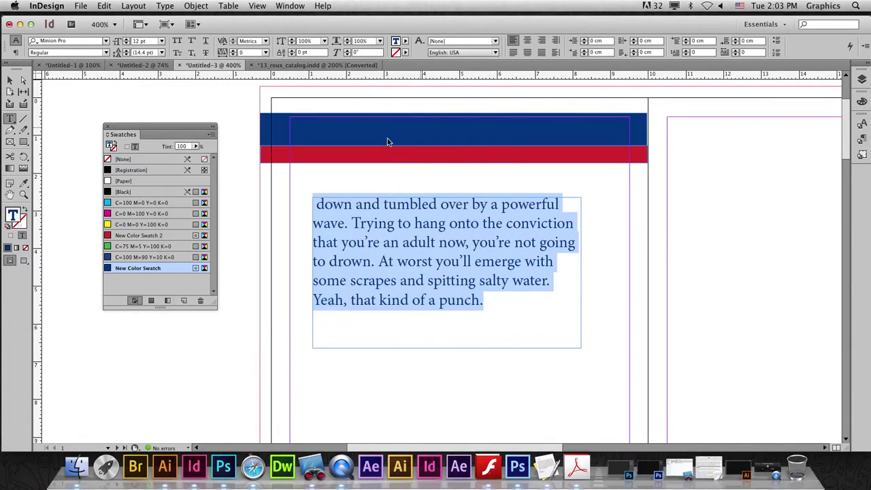
click(179, 235)
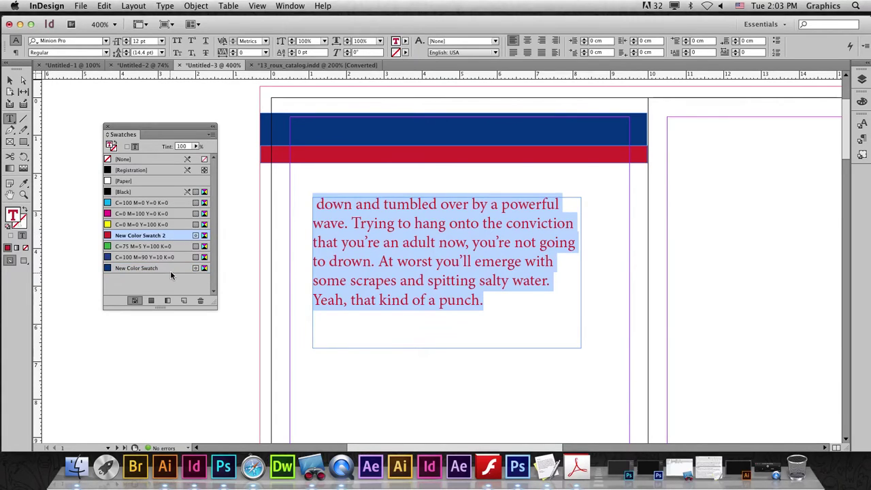
click(170, 268)
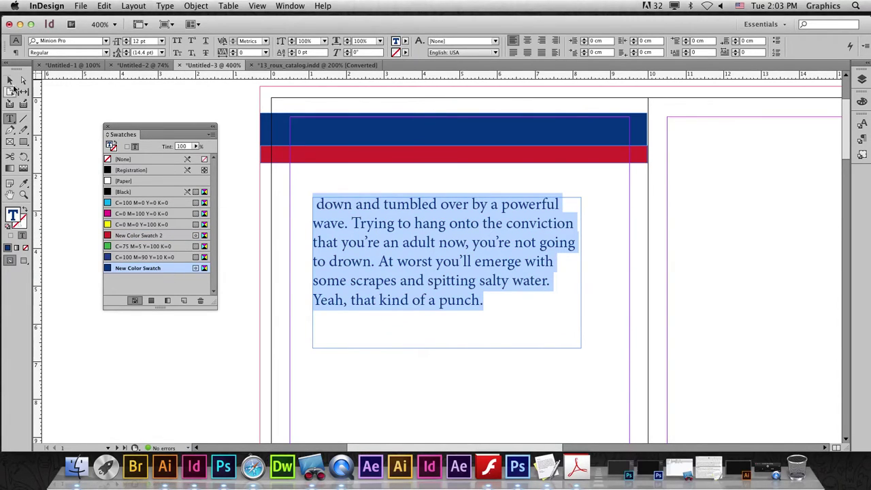
click(11, 80)
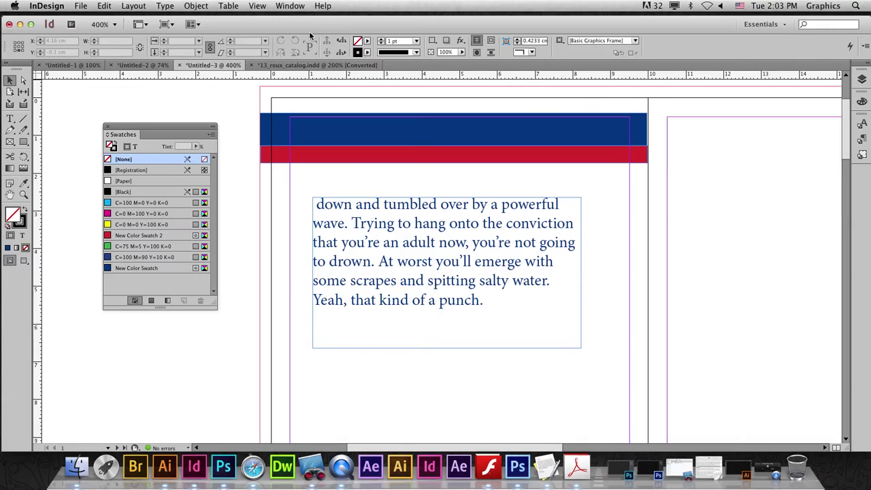
click(290, 5)
key(Escape)
click(290, 5)
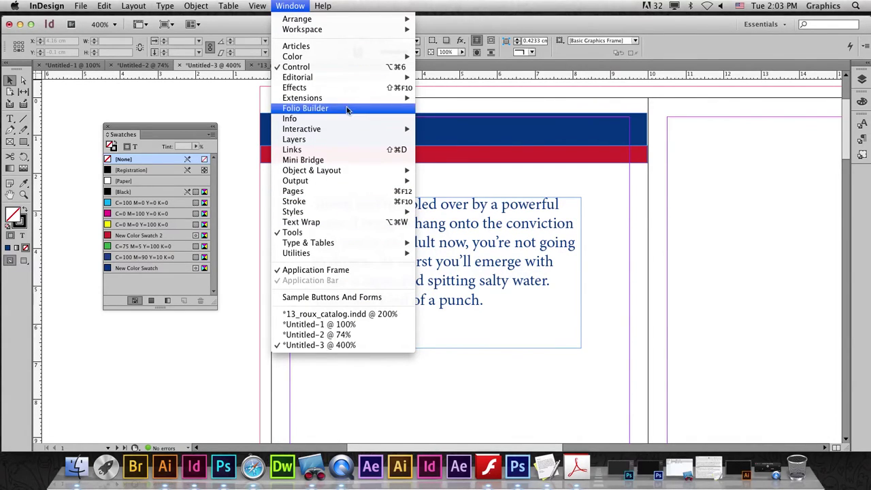
mouse_move(295, 180)
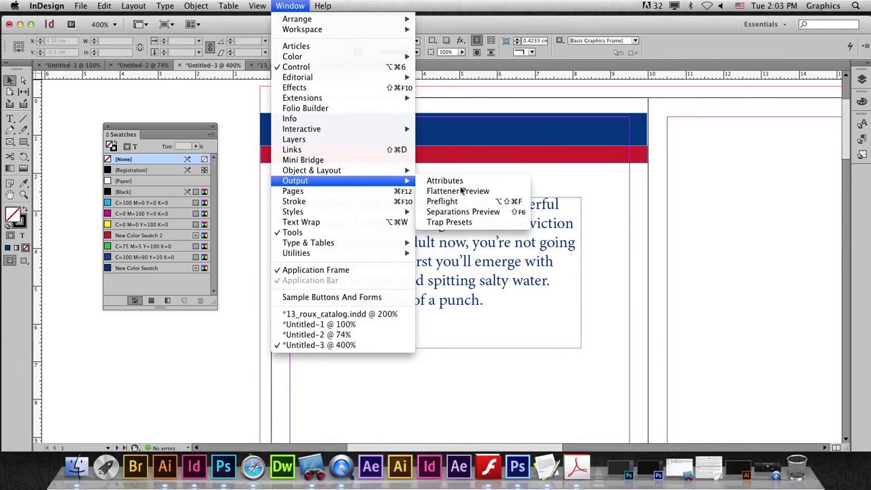
- Open Separations Preview beside the swatches, enlarge it, and set View to Separations
click(463, 212)
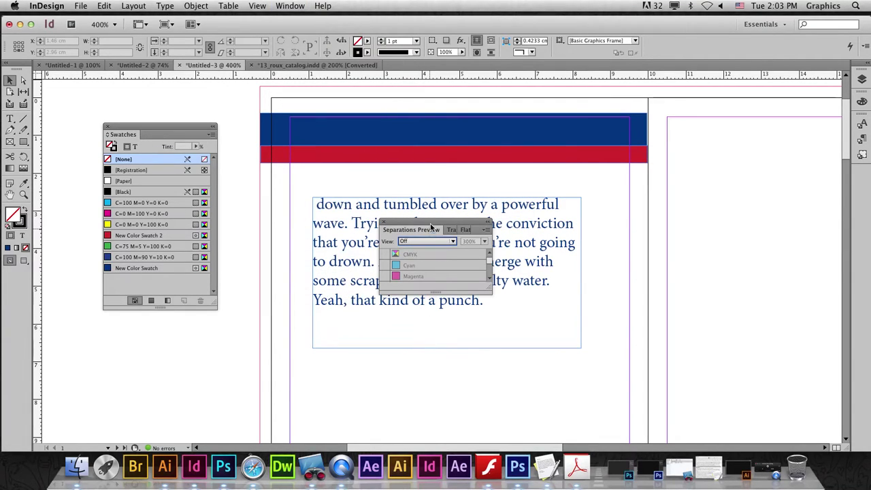
drag(408, 230, 163, 159)
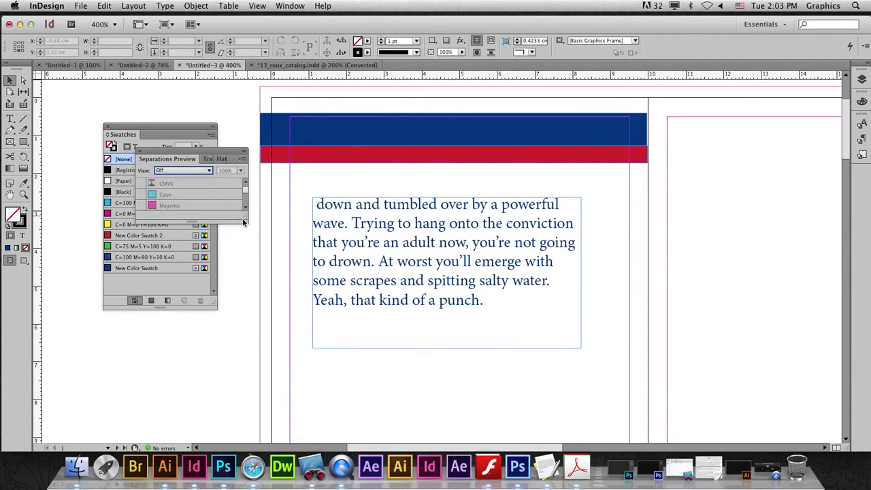
mouse_move(247, 216)
mouse_down()
mouse_move(231, 321)
mouse_move(238, 280)
mouse_up()
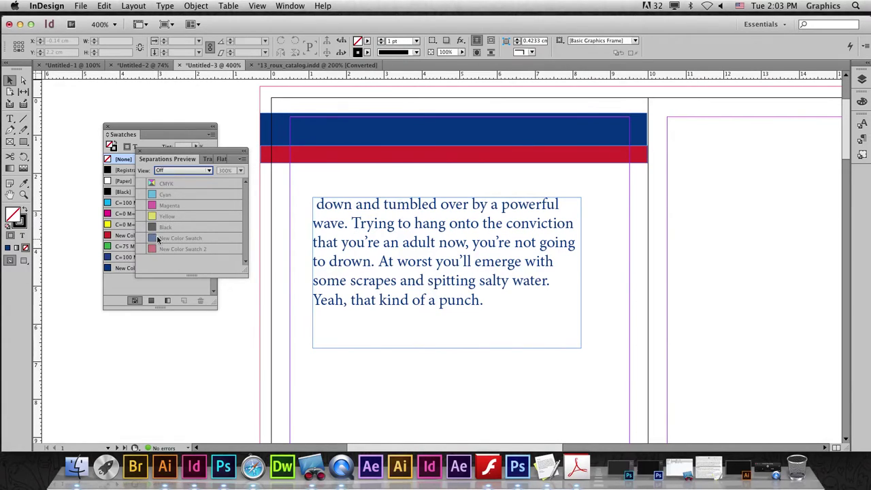
click(167, 171)
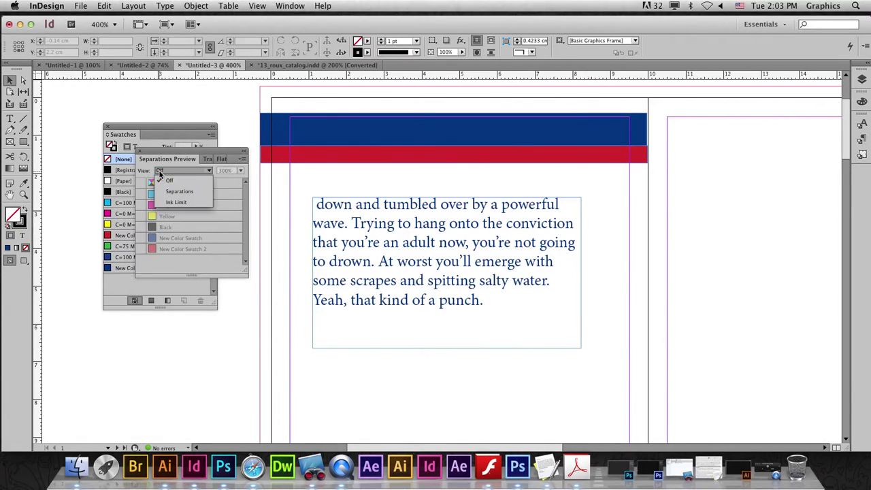
click(180, 192)
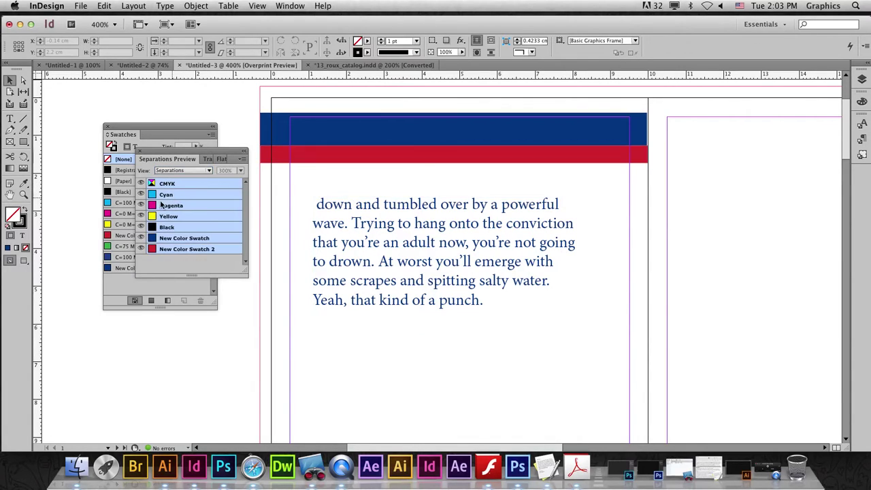
- Toggle the CMYK process plates and both spot ink plates off and on to check each separation
click(141, 183)
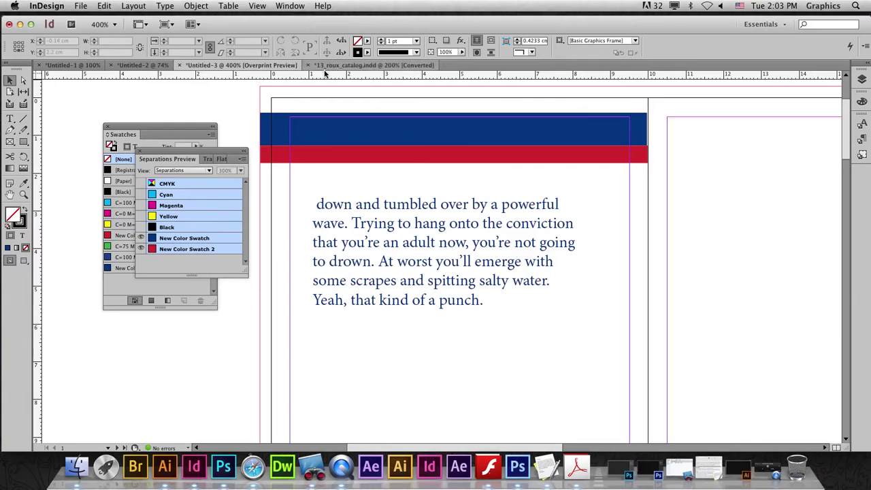
click(140, 183)
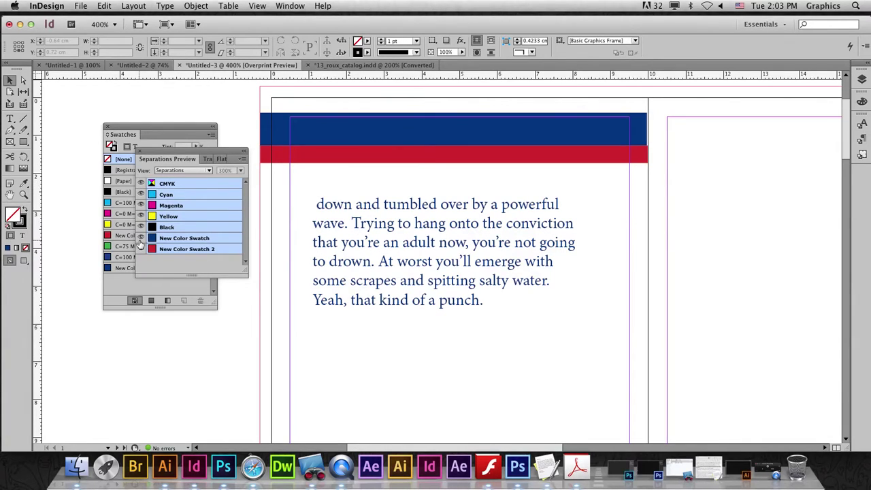
click(141, 238)
click(140, 249)
click(141, 239)
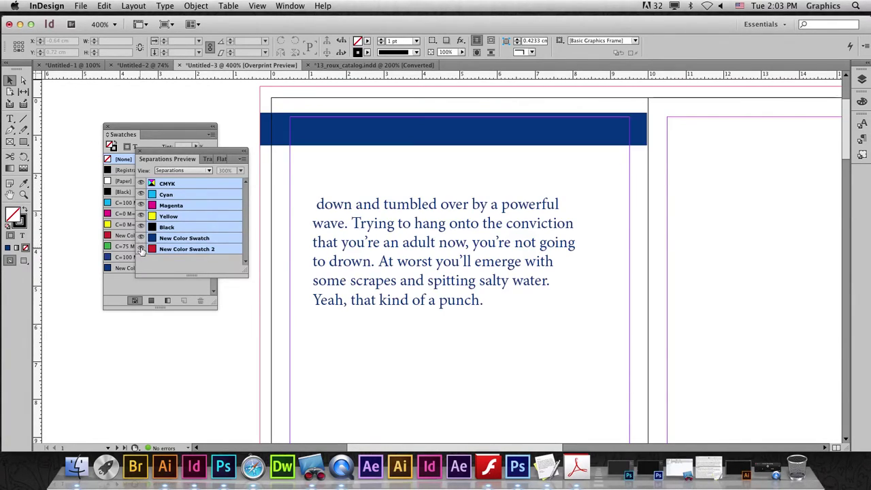
click(140, 249)
click(141, 238)
click(141, 249)
click(141, 238)
click(141, 249)
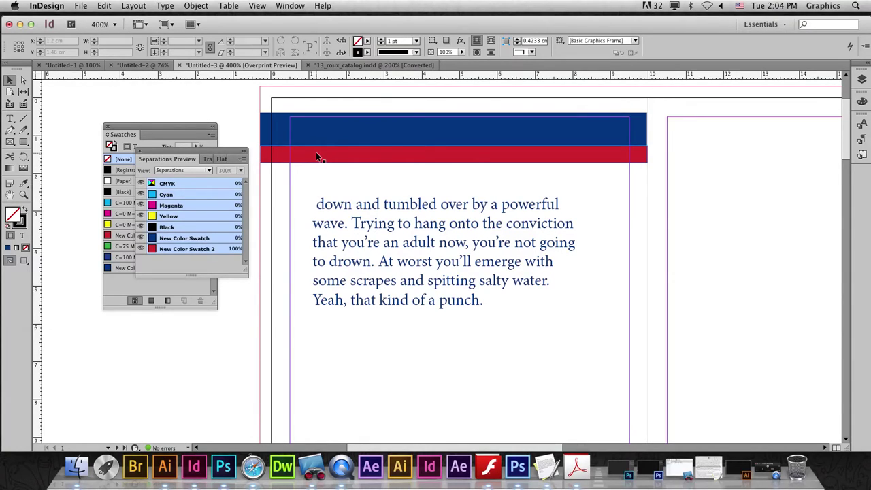
click(141, 237)
click(141, 249)
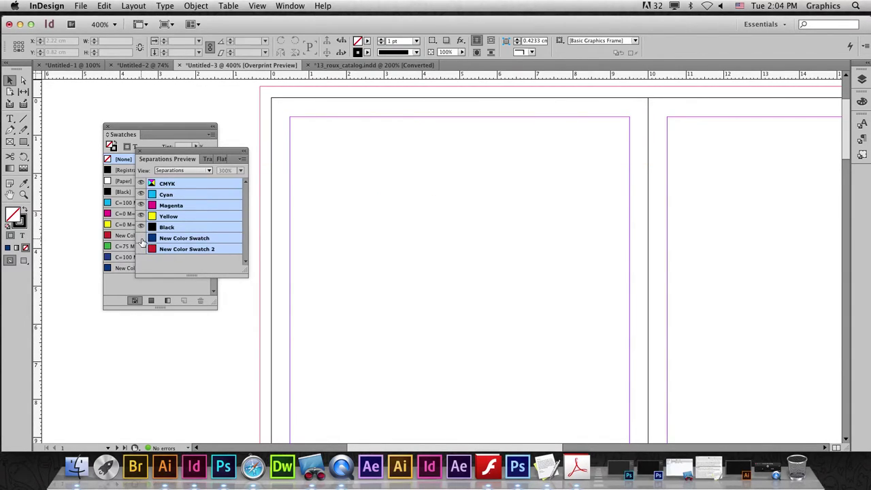
click(140, 237)
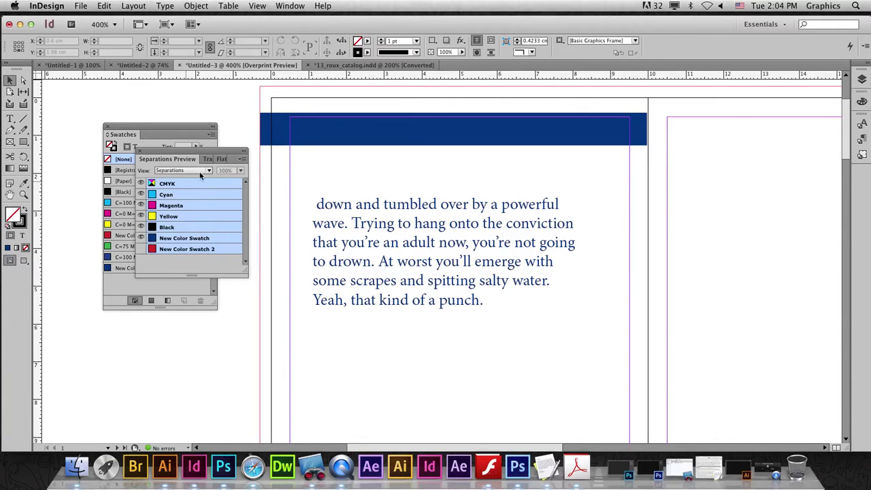
click(140, 183)
click(140, 248)
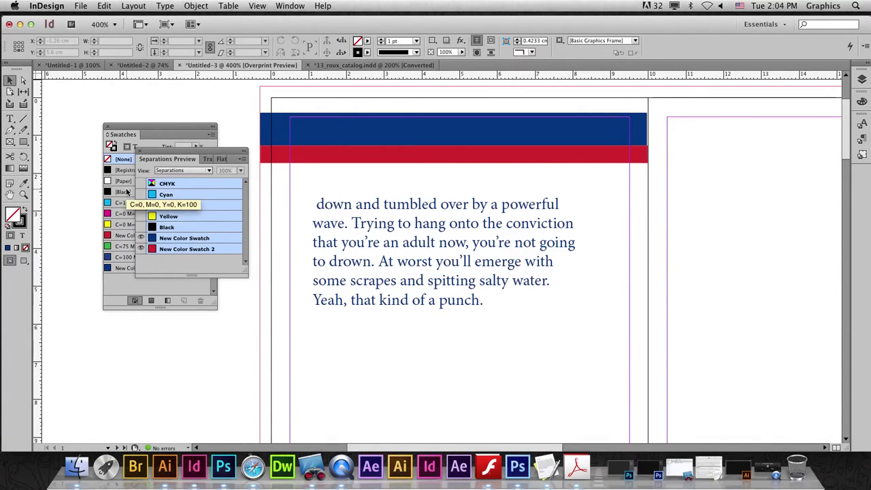
mouse_move(191, 153)
mouse_down()
mouse_move(537, 203)
mouse_move(698, 176)
mouse_up()
click(567, 136)
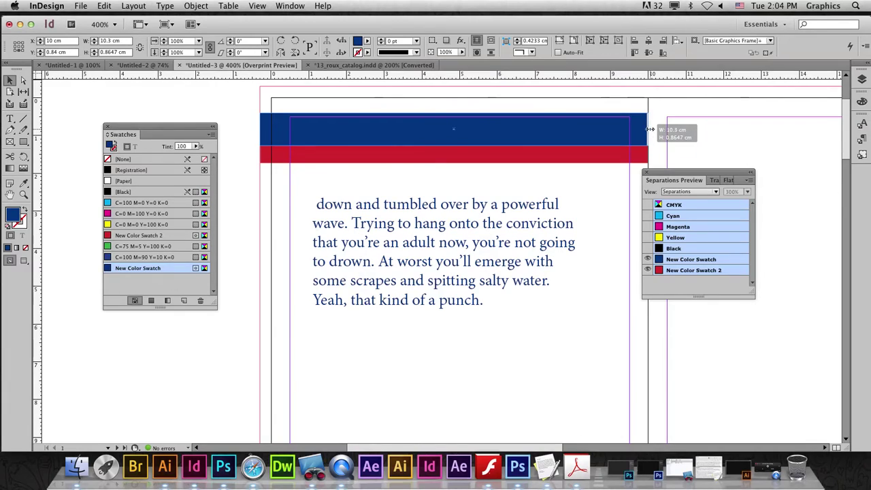
click(658, 151)
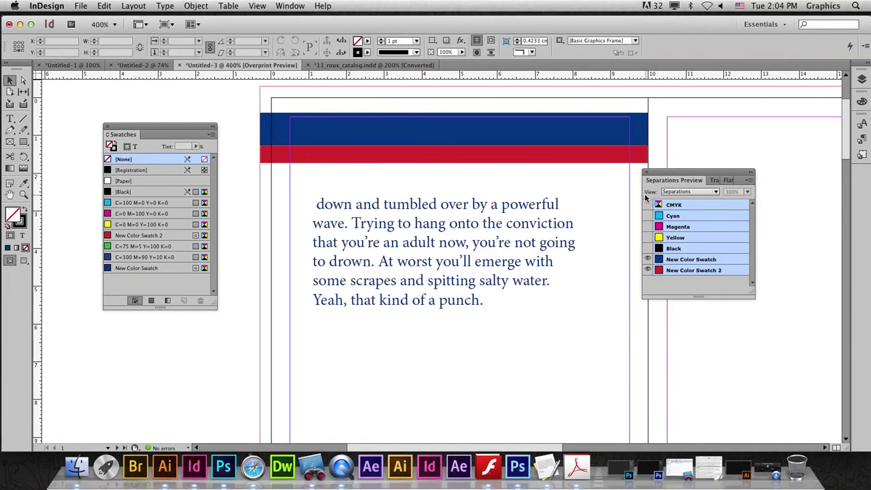
mouse_move(668, 171)
mouse_down()
mouse_move(201, 189)
mouse_move(204, 182)
mouse_up()
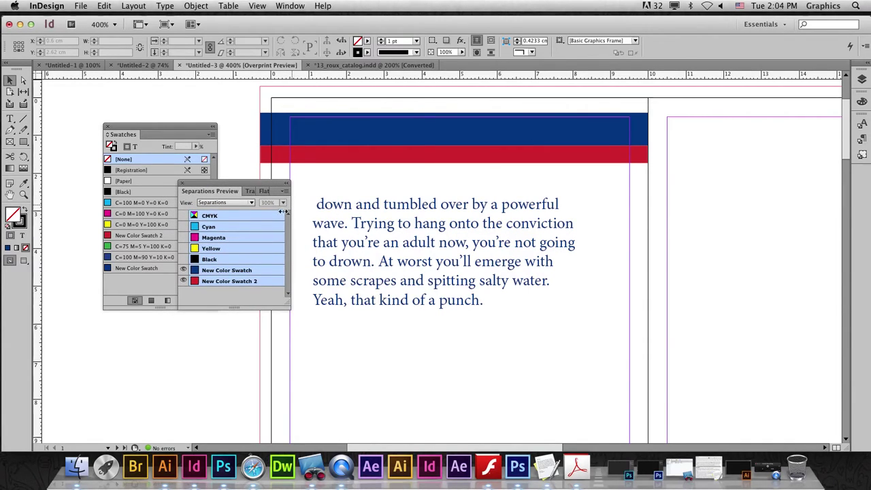
drag(292, 204, 291, 204)
click(183, 215)
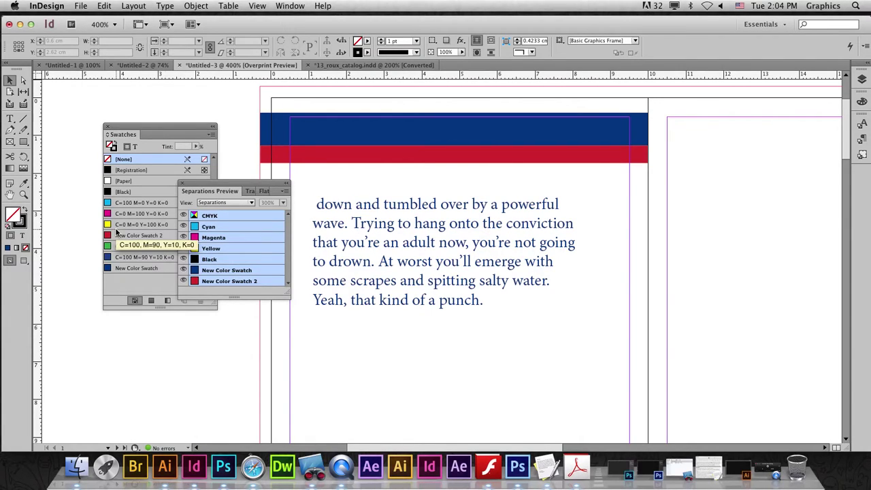
drag(210, 191, 216, 364)
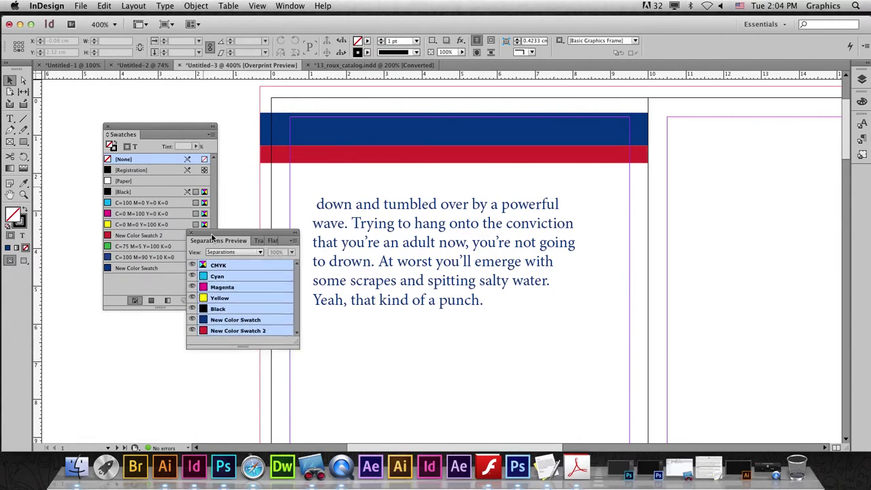
drag(138, 136, 131, 115)
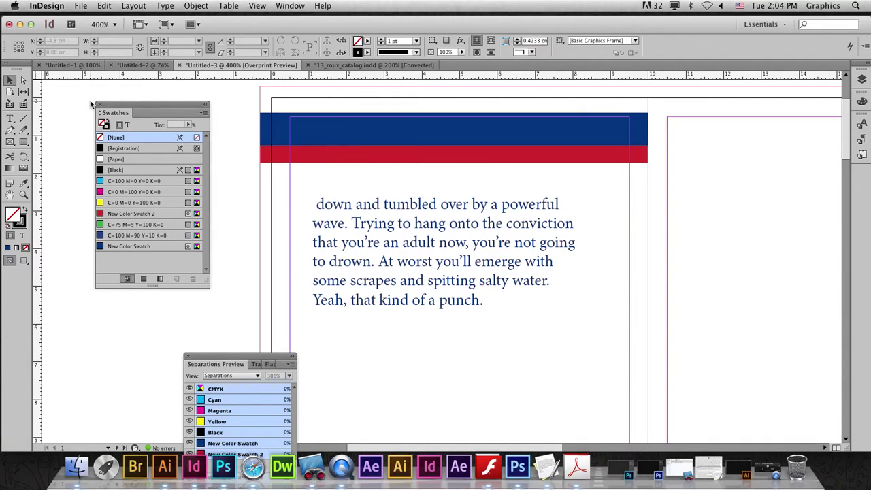
click(205, 113)
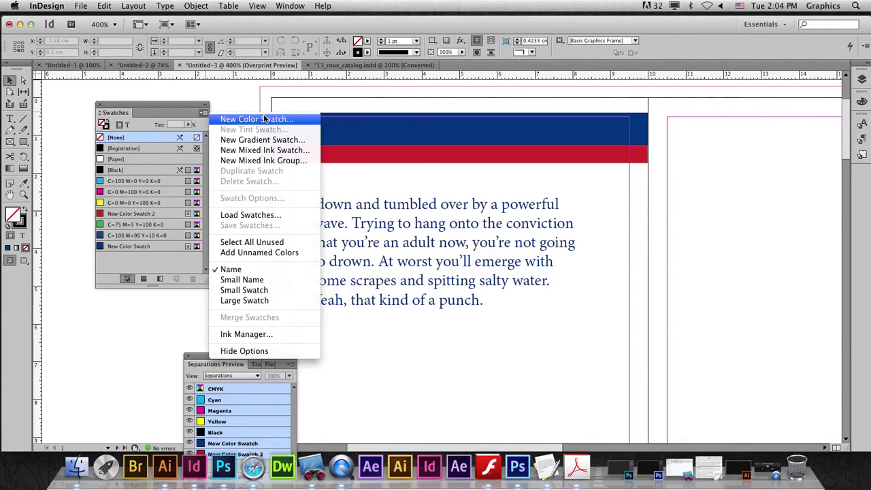
- Create Mixed Ink 1 from both spot inks, with New Color Swatch at 43%
click(291, 151)
mouse_move(295, 97)
mouse_down()
mouse_move(446, 98)
mouse_move(499, 169)
mouse_up()
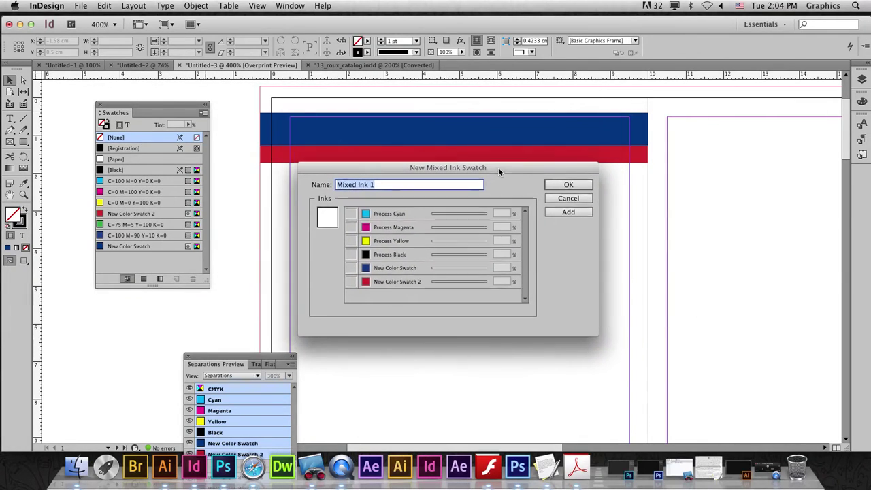
click(351, 270)
click(351, 282)
drag(486, 269, 455, 270)
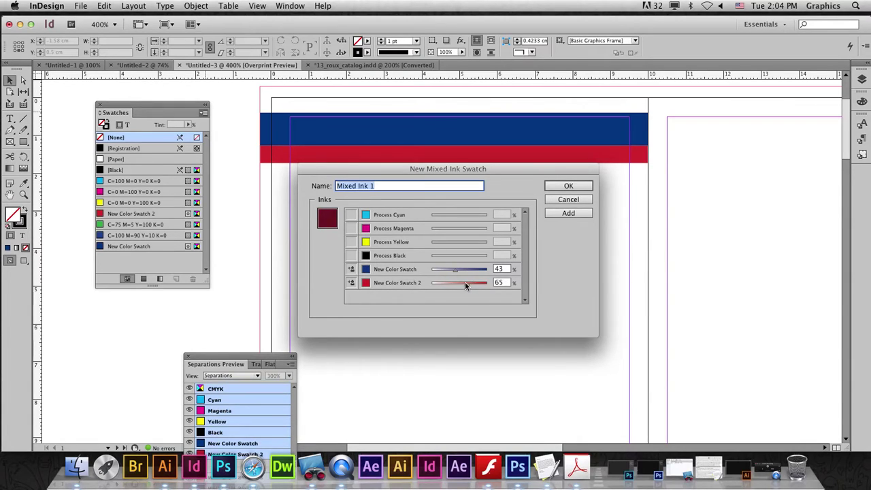
click(549, 186)
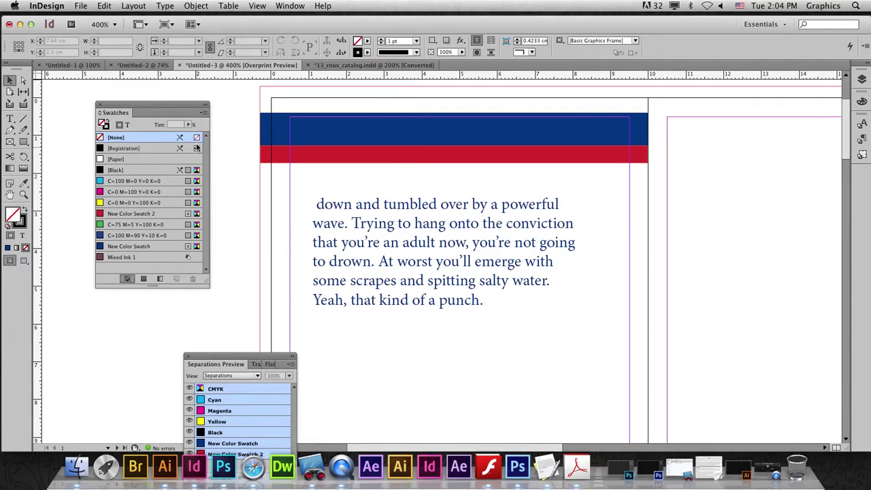
- Create Mixed Ink 2 with New Color Swatch at 100% and New Color Swatch 2 at 34%
click(204, 112)
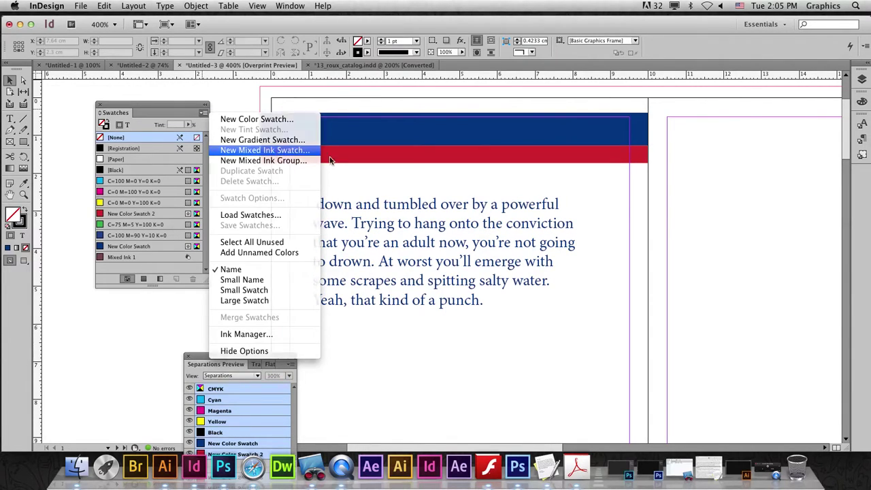
click(306, 151)
click(366, 270)
click(361, 282)
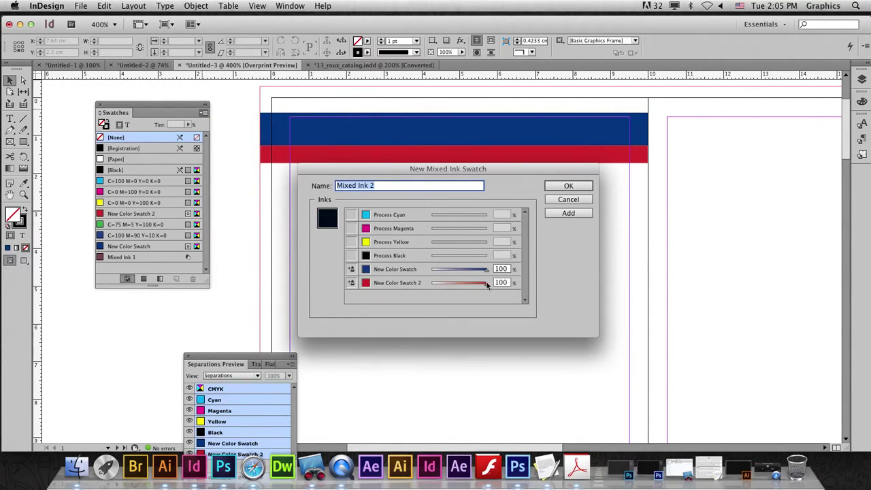
mouse_move(474, 284)
mouse_down()
mouse_move(463, 270)
mouse_move(443, 270)
mouse_up()
drag(490, 284, 497, 284)
mouse_move(438, 270)
mouse_down()
mouse_move(487, 271)
mouse_move(466, 289)
mouse_move(455, 286)
mouse_move(476, 286)
mouse_move(480, 271)
mouse_up()
click(569, 185)
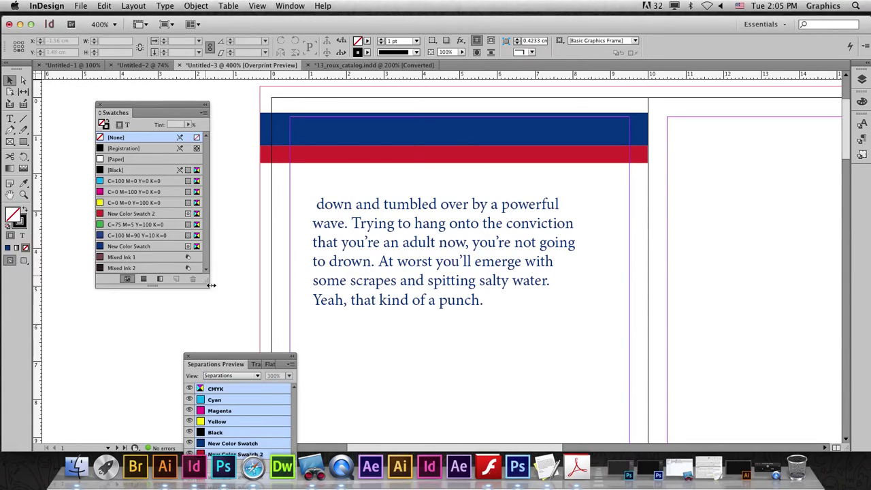
mouse_move(209, 284)
mouse_down()
mouse_move(195, 355)
mouse_move(107, 310)
mouse_up()
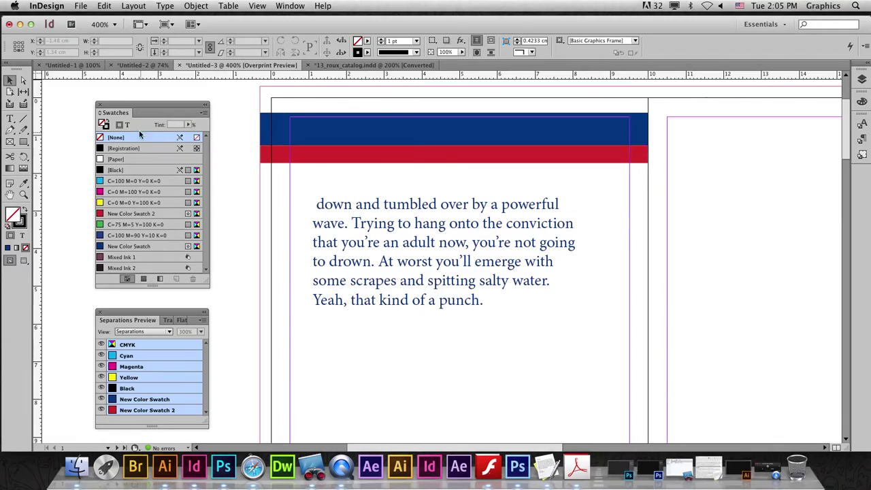
- Draw a wide bar below the body text, filled with Mixed Ink 1 and a 0 pt stroke
click(24, 141)
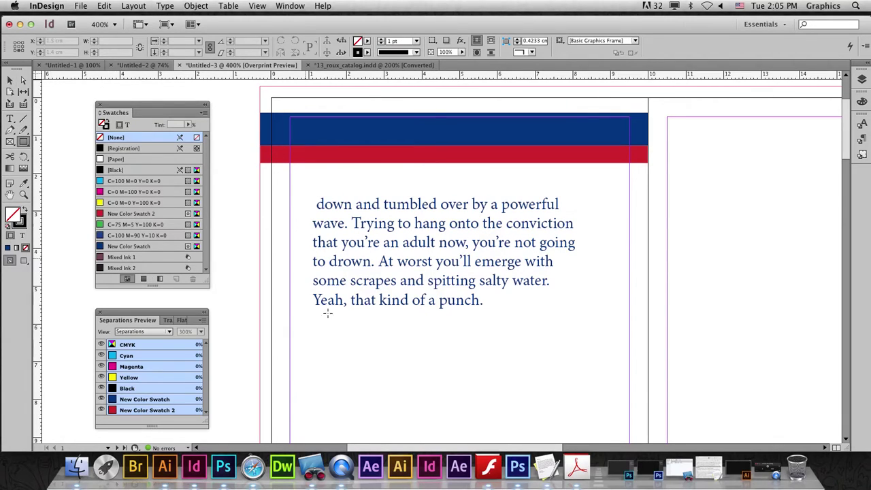
drag(260, 324, 638, 340)
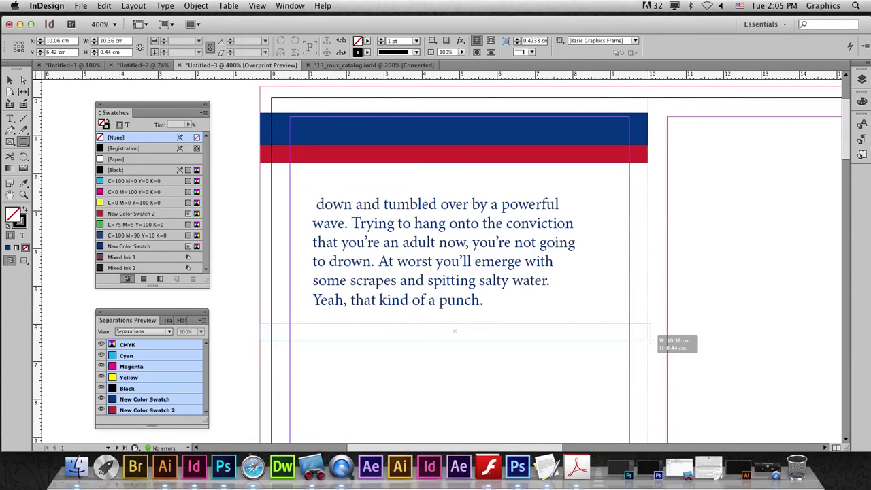
drag(638, 340, 649, 339)
click(122, 256)
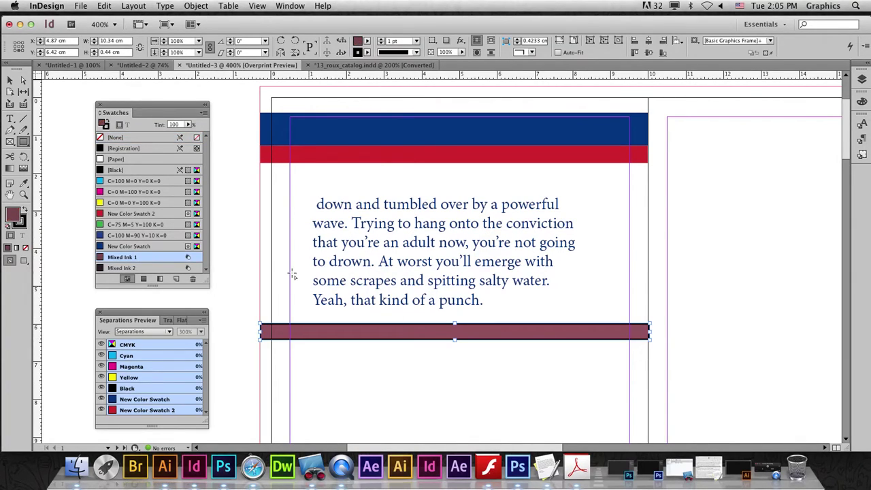
click(381, 43)
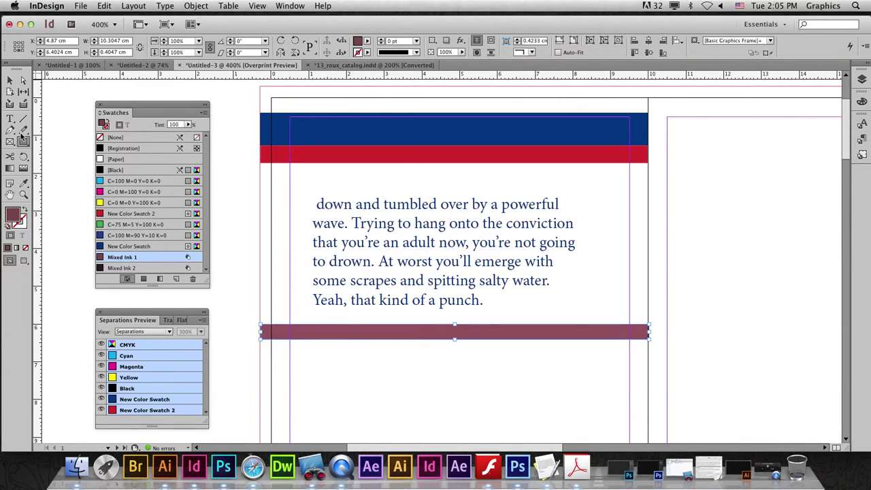
- Duplicate the bar just below it and fill the copy with Mixed Ink 2
click(10, 81)
mouse_move(379, 336)
mouse_down()
mouse_move(383, 356)
mouse_move(378, 345)
mouse_up()
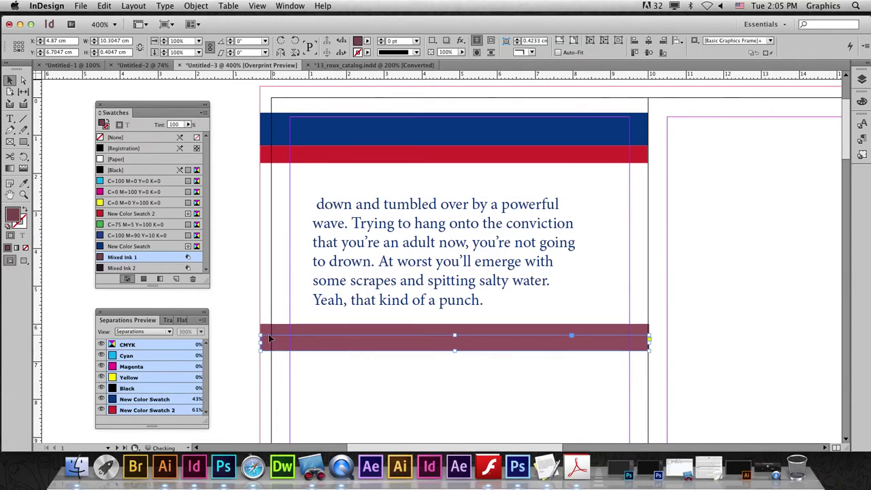
key(Up)
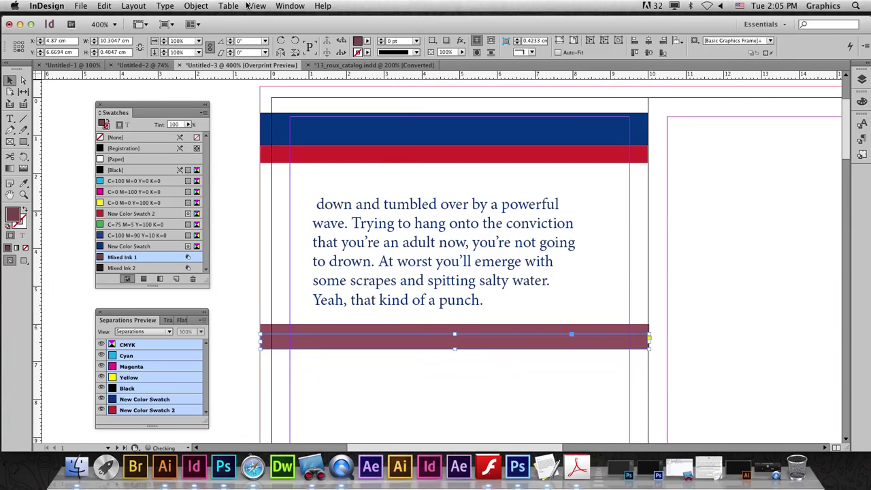
click(170, 267)
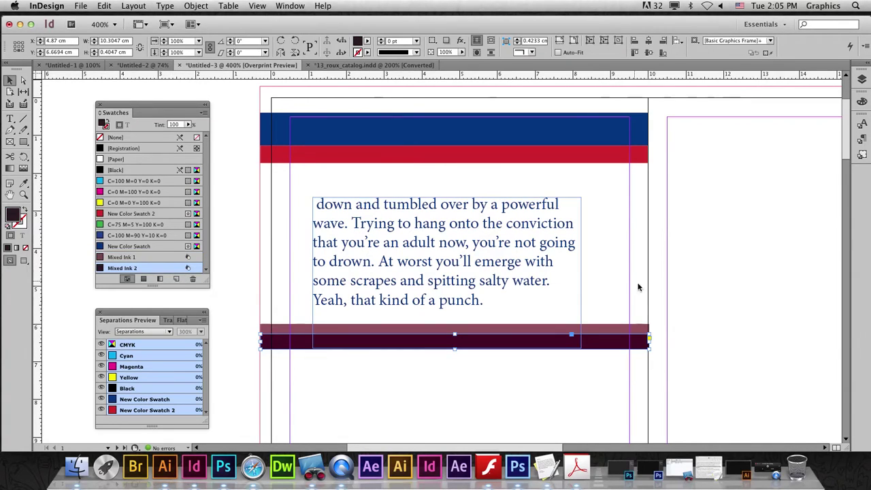
click(475, 405)
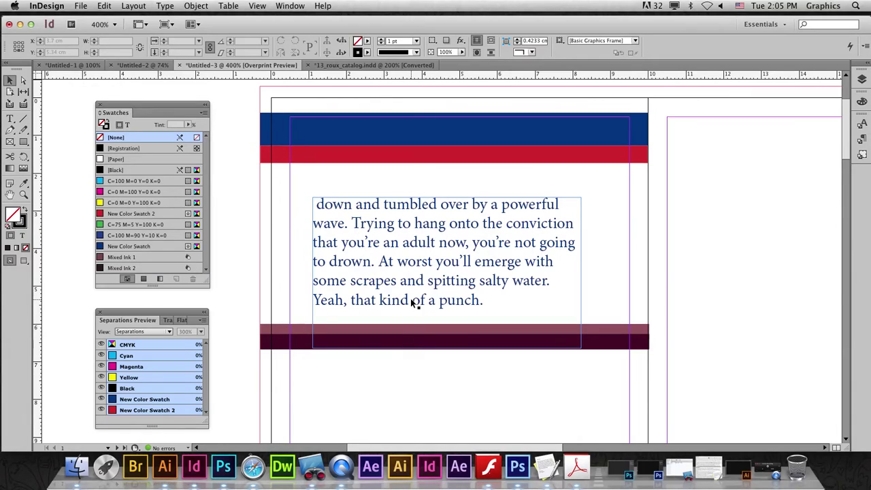
- Hide the CMYK plates, view each spot plate alone, then show both and float Separations Preview
drag(100, 387, 101, 344)
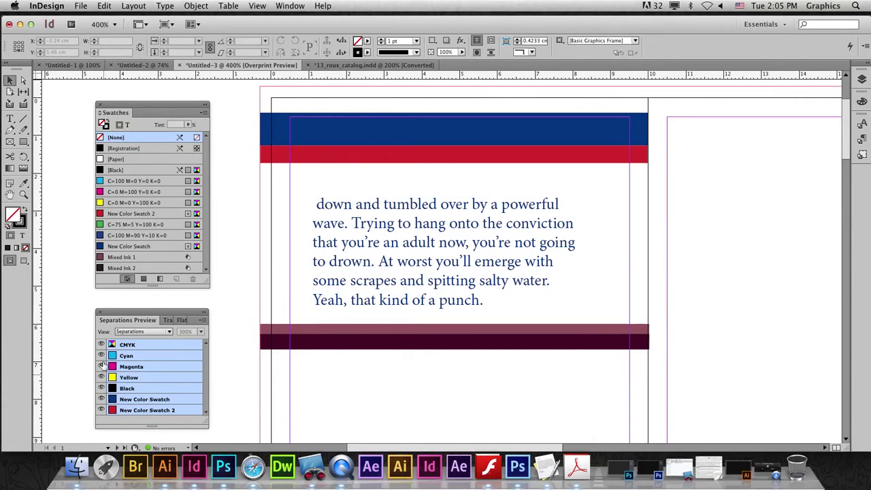
click(101, 410)
click(101, 399)
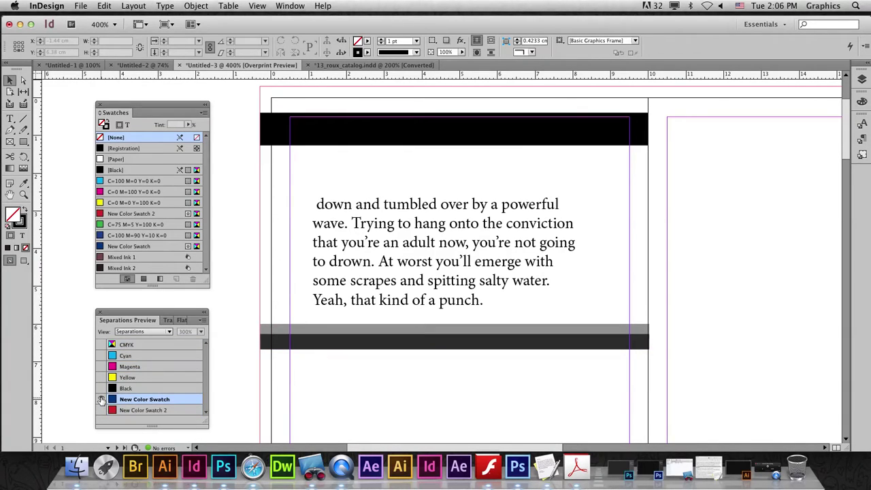
click(100, 409)
click(101, 400)
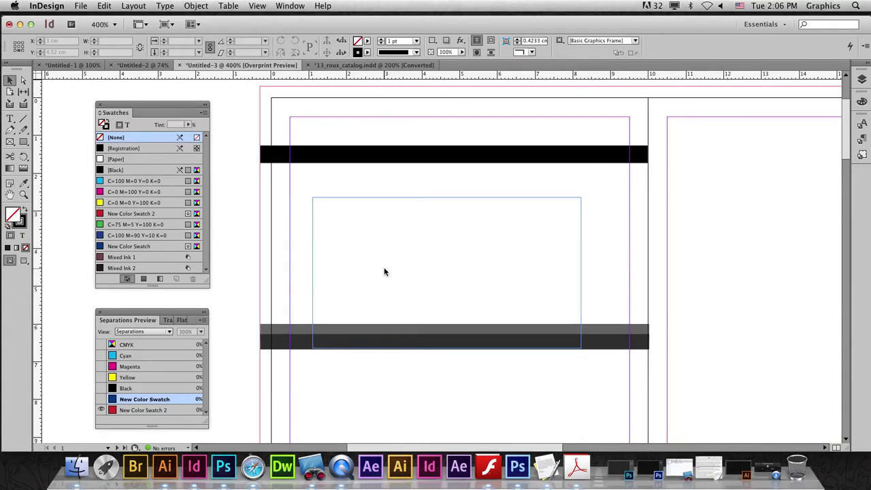
click(101, 400)
mouse_move(127, 320)
mouse_down()
mouse_move(716, 194)
mouse_move(703, 167)
mouse_up()
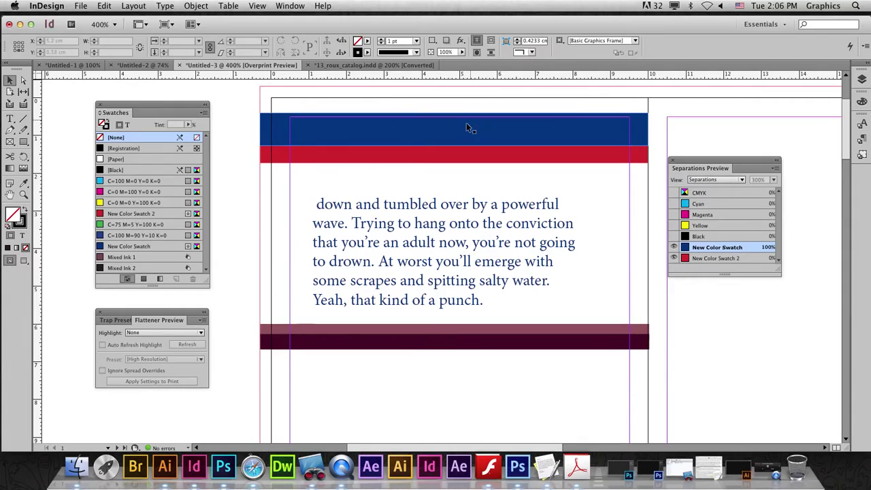
click(428, 224)
click(461, 52)
mouse_move(463, 63)
mouse_down()
mouse_move(439, 66)
mouse_move(394, 105)
mouse_up()
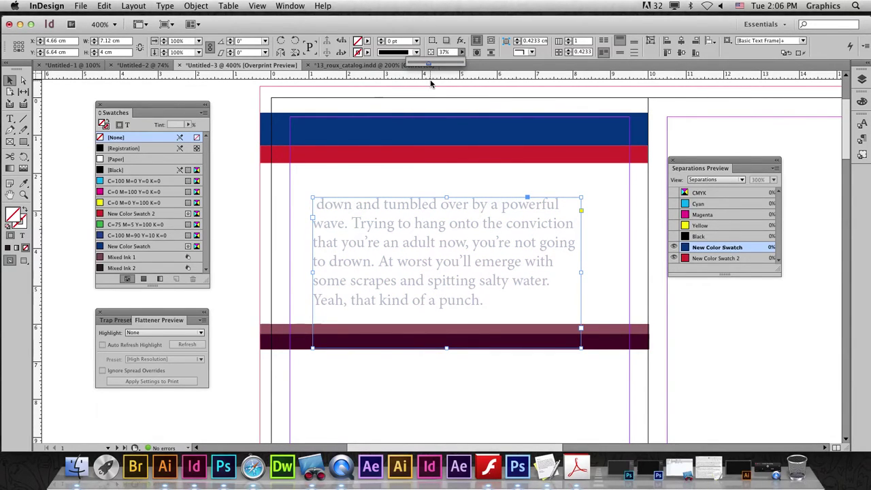
drag(445, 66, 479, 68)
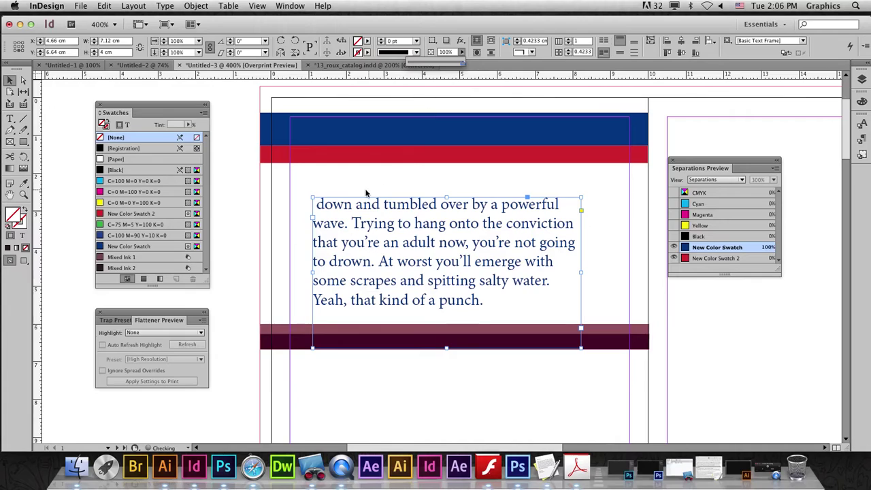
drag(375, 202, 350, 192)
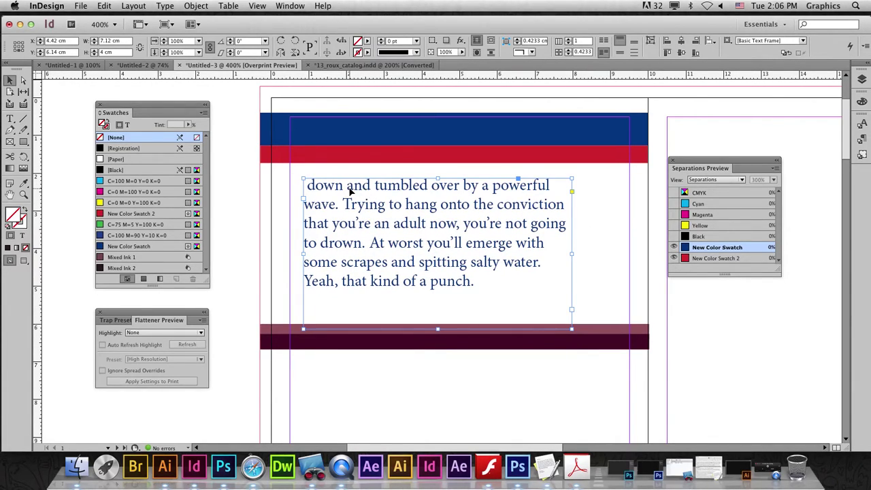
click(249, 334)
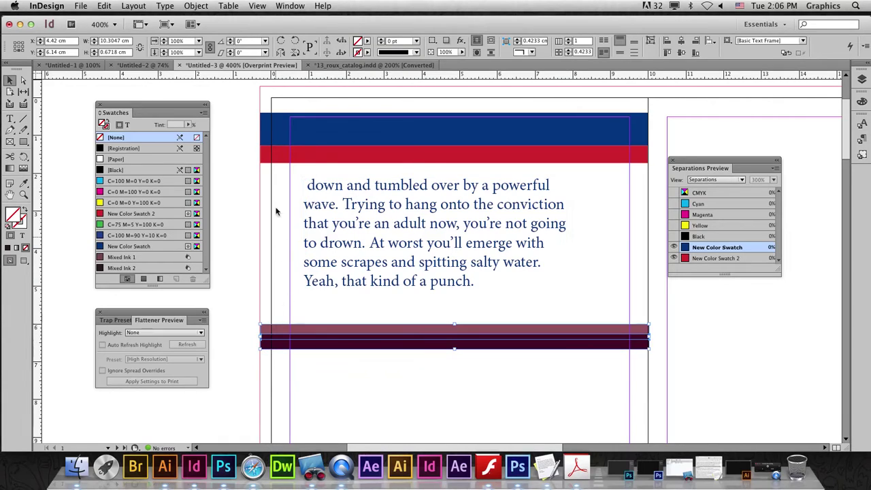
click(285, 146)
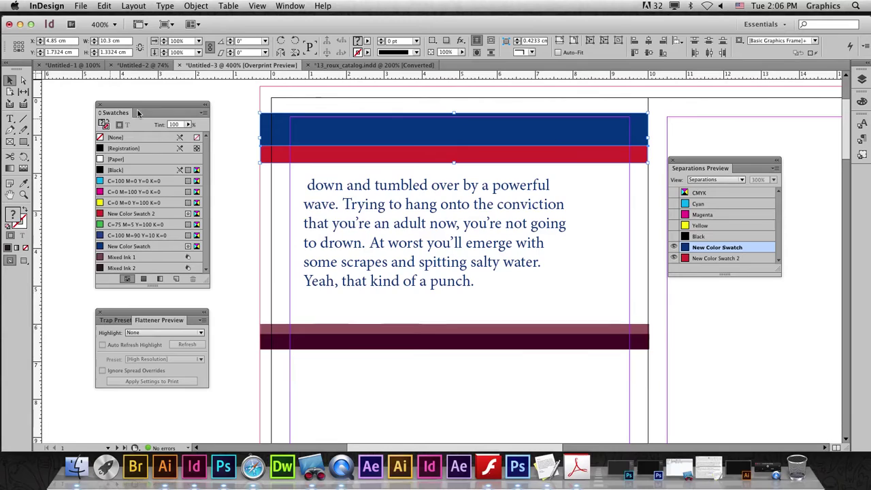
click(204, 113)
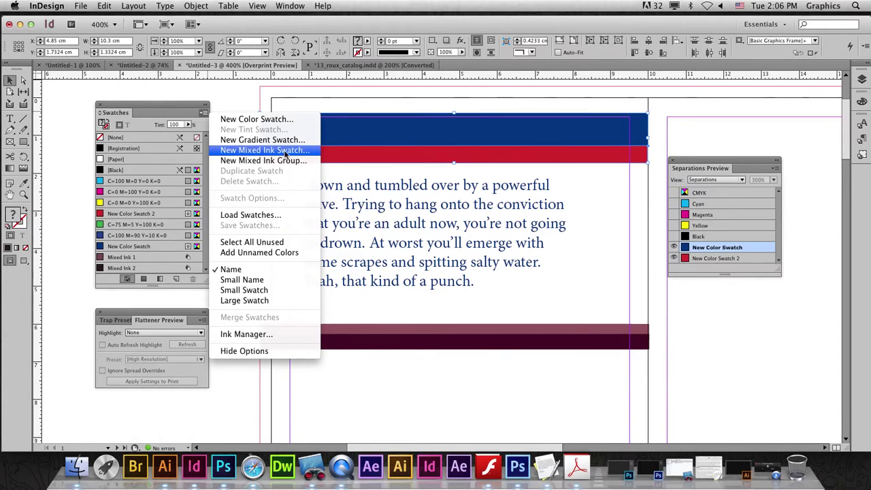
click(286, 150)
click(352, 215)
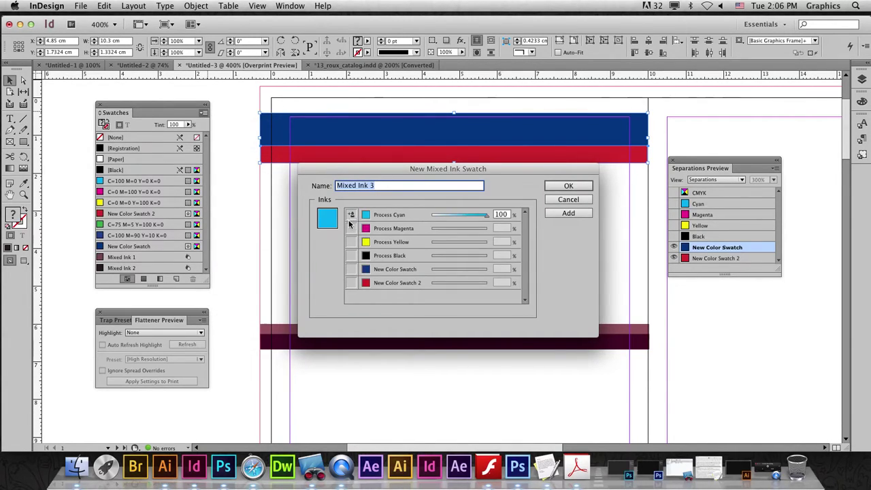
click(351, 269)
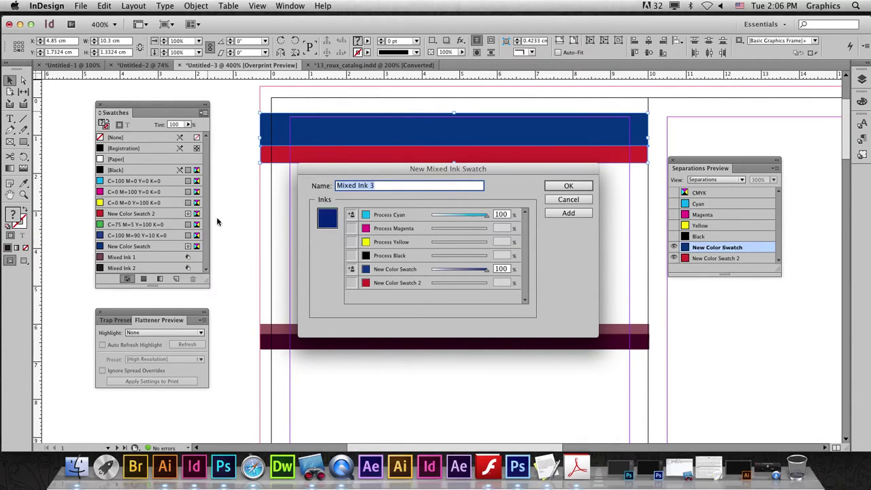
click(352, 216)
click(352, 282)
click(352, 268)
click(352, 283)
click(351, 270)
click(351, 282)
click(352, 271)
click(352, 272)
click(351, 271)
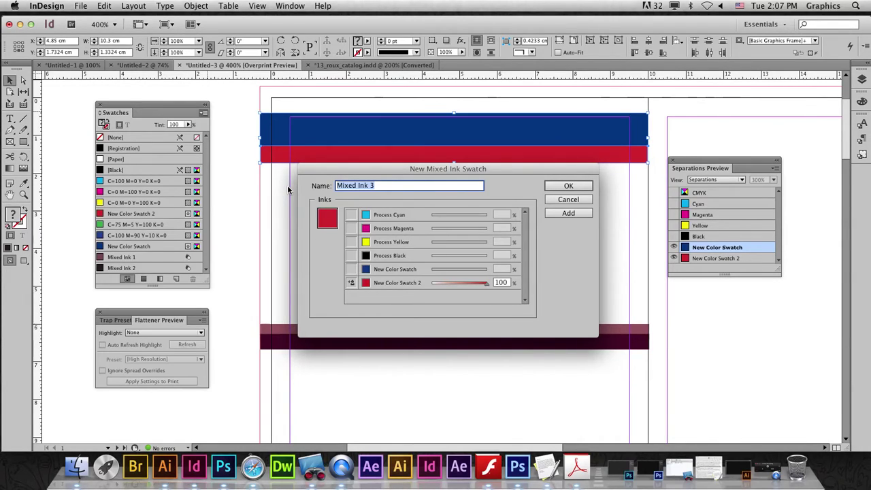
click(568, 199)
click(241, 121)
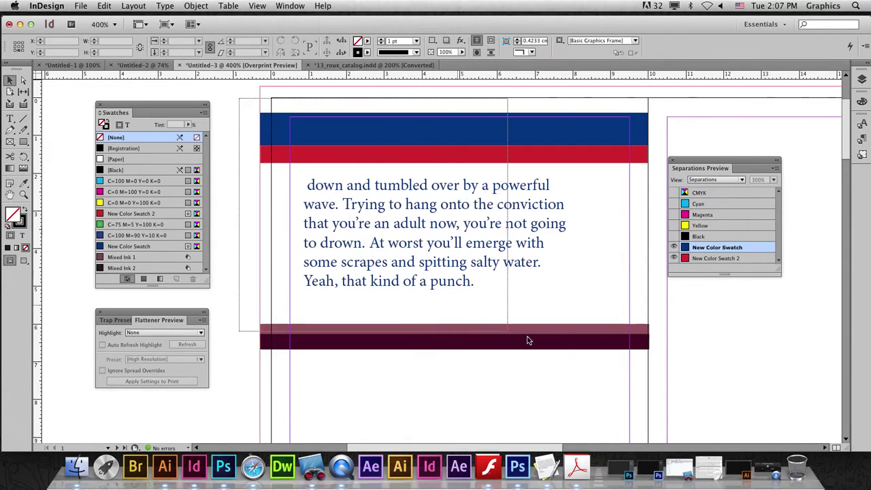
- Delete all page items and dock Swatches and Flattener Preview under Separations Preview
key(ctrl+a)
key(Delete)
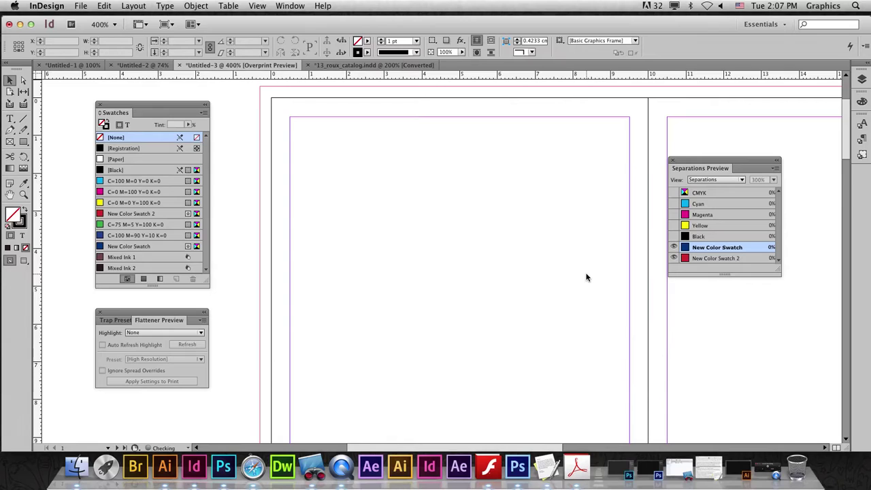
mouse_move(130, 107)
mouse_down()
mouse_move(105, 109)
mouse_move(708, 252)
mouse_up()
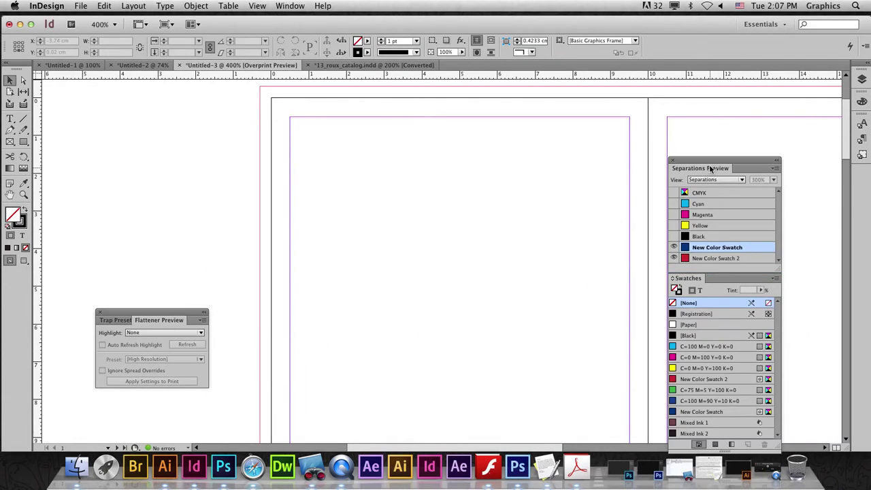
drag(721, 163, 765, 109)
drag(173, 312, 789, 393)
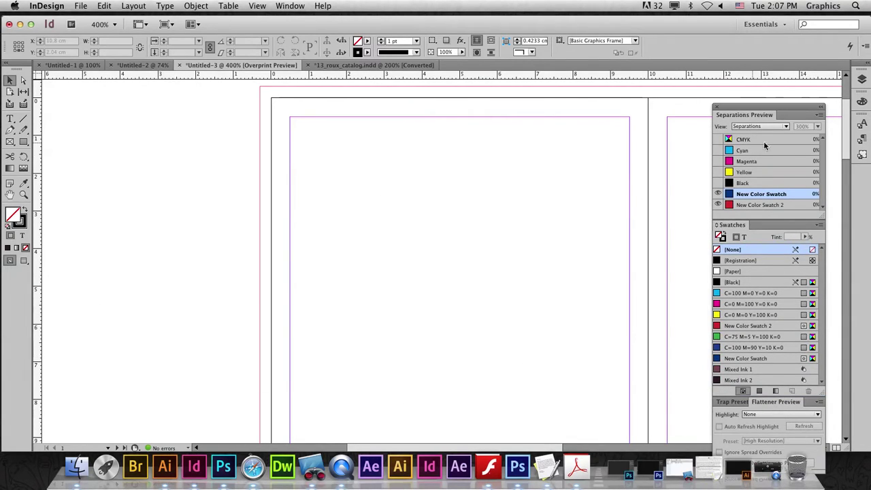
- Raise the docked panel group and draw an empty text frame near the page top
drag(762, 108, 759, 53)
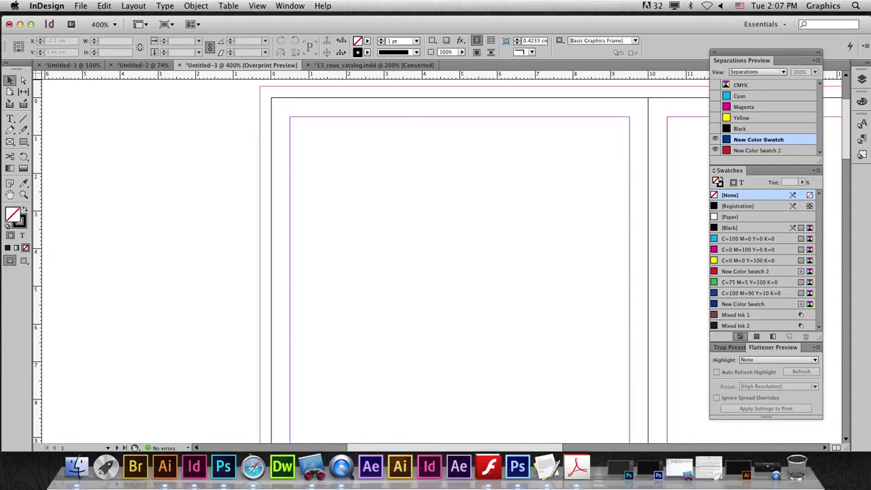
click(11, 118)
drag(310, 142, 613, 379)
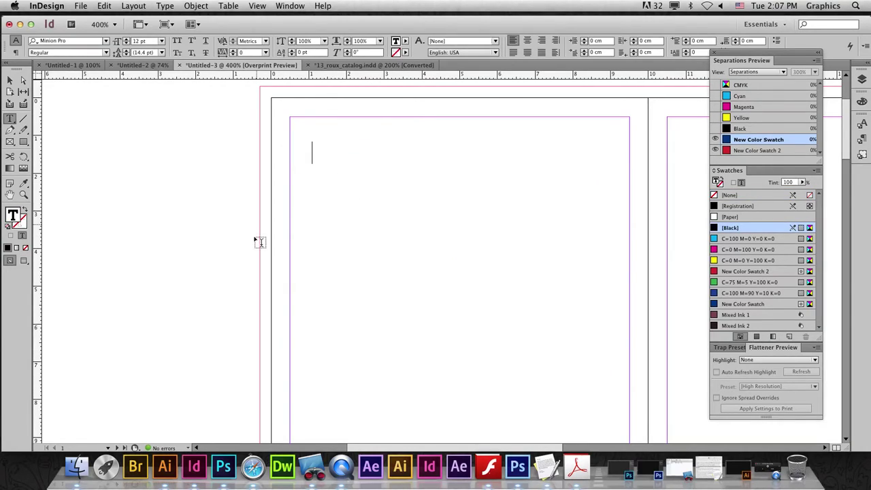
- Insert a table with 15 body rows, 5 columns and 1 header row into the text frame
click(167, 6)
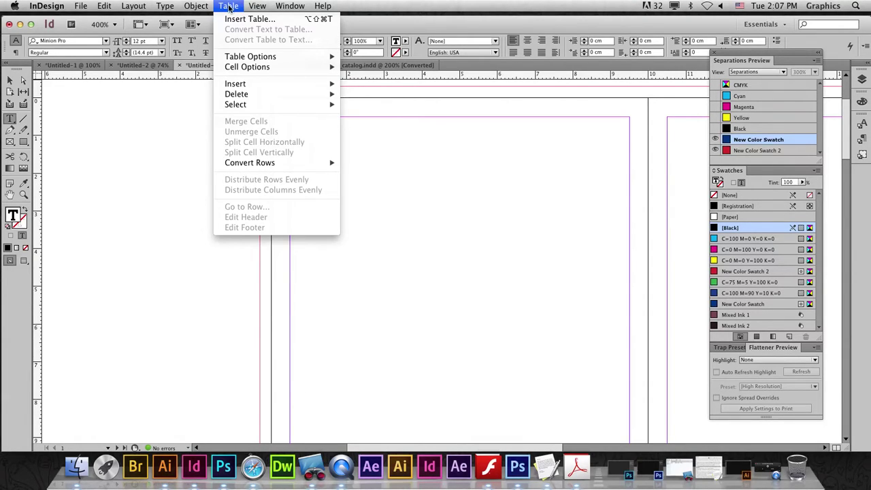
click(263, 20)
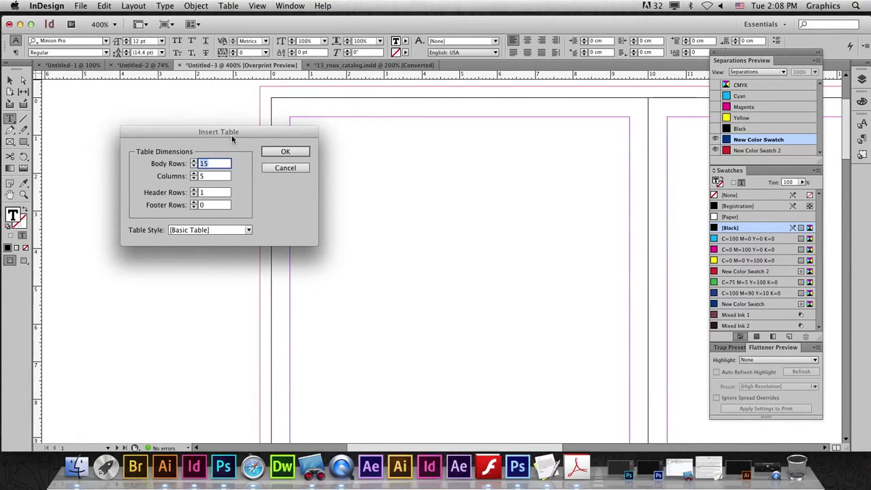
drag(231, 134, 190, 136)
click(234, 156)
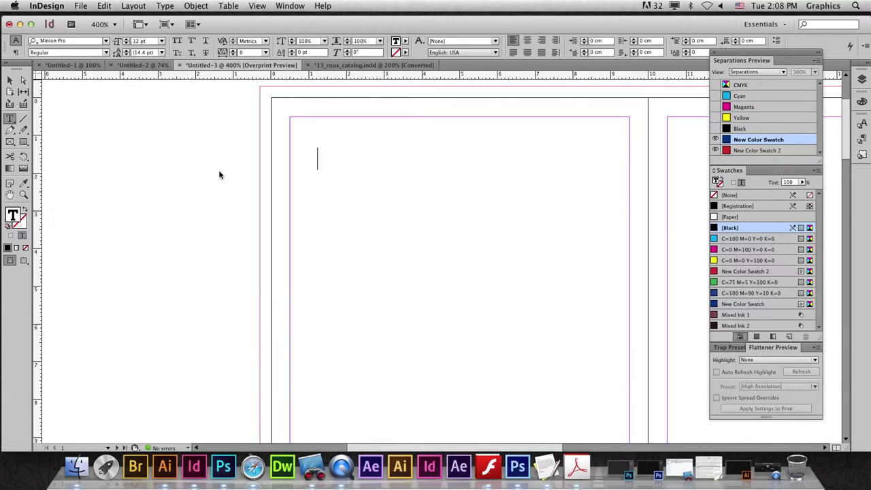
key(Escape)
double_click(323, 160)
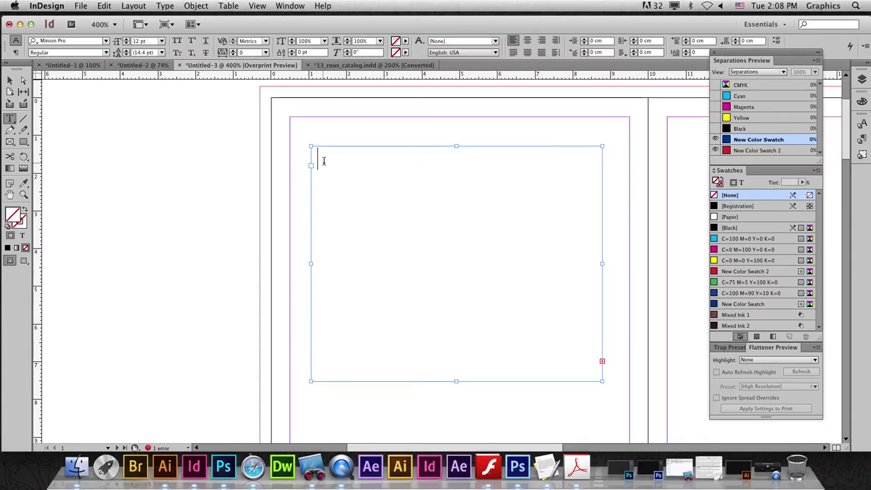
click(229, 6)
mouse_move(251, 57)
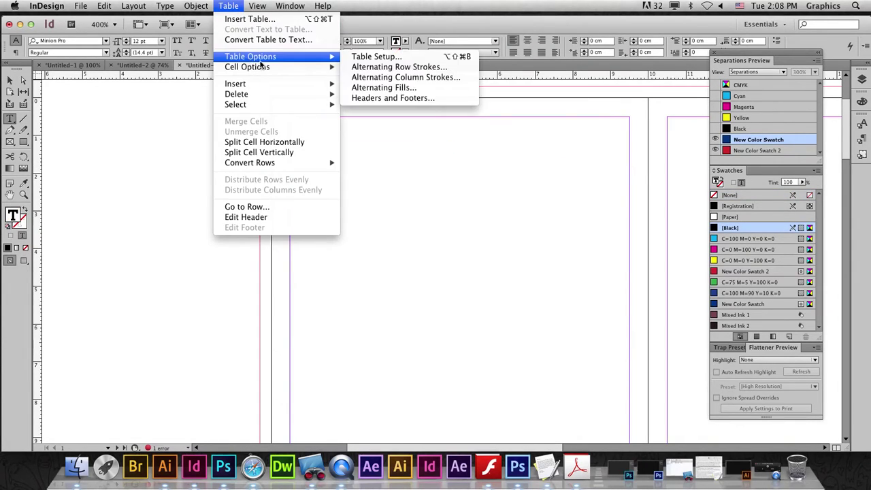
click(250, 18)
click(239, 155)
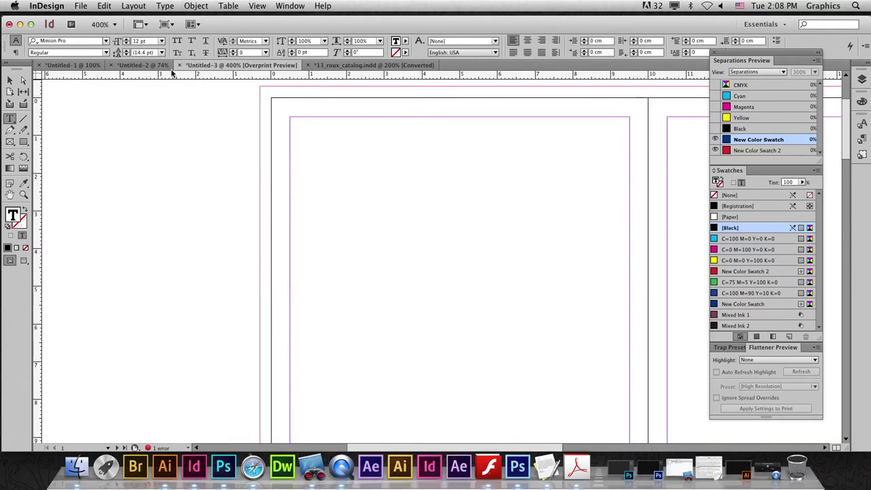
click(10, 79)
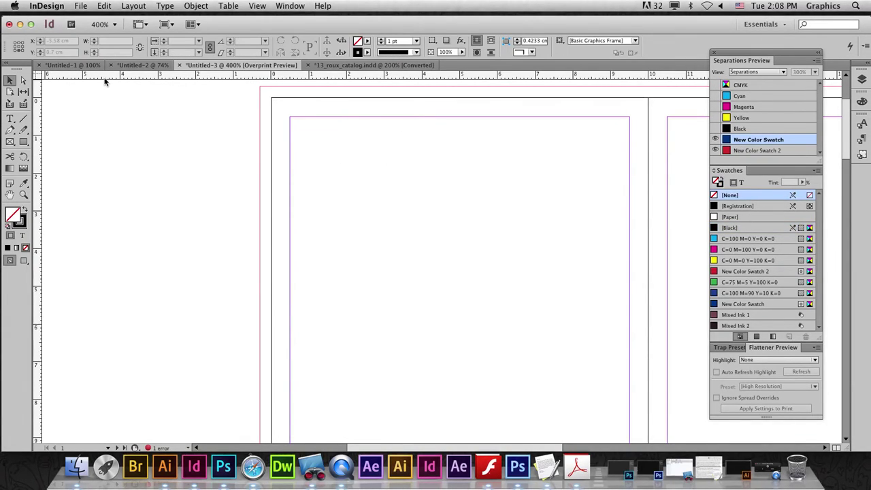
- Zoom to 200%, show all ink plates, and enlarge the table's text frame
key(ctrl+minus)
key(ctrl+minus)
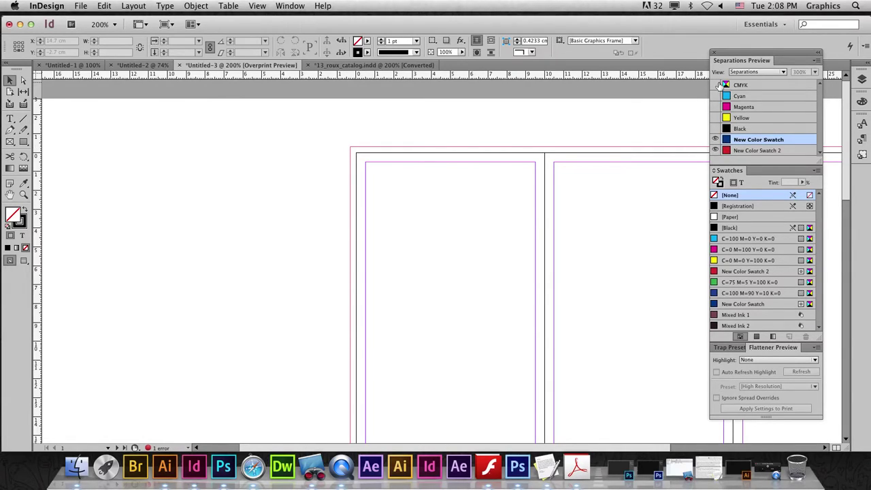
click(715, 84)
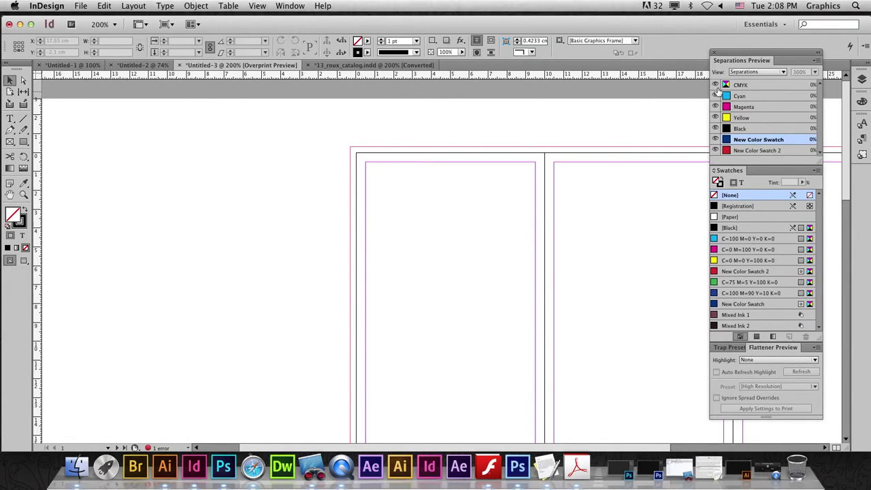
click(408, 205)
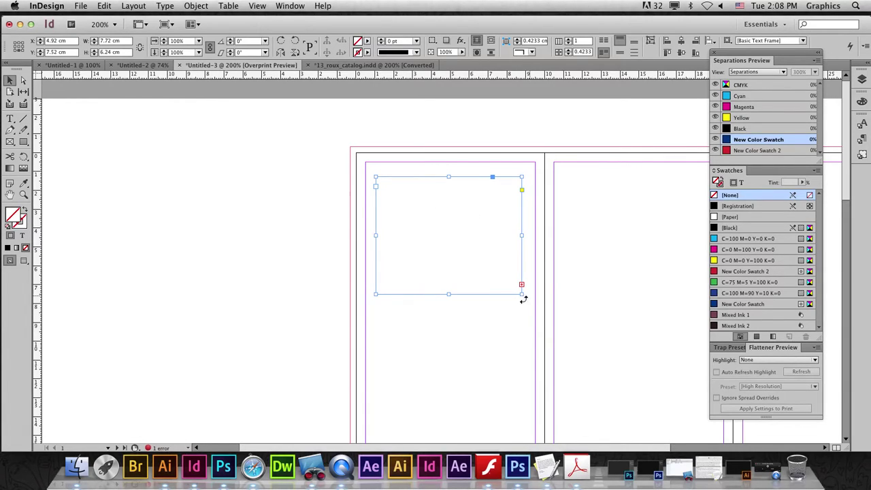
drag(521, 294, 589, 395)
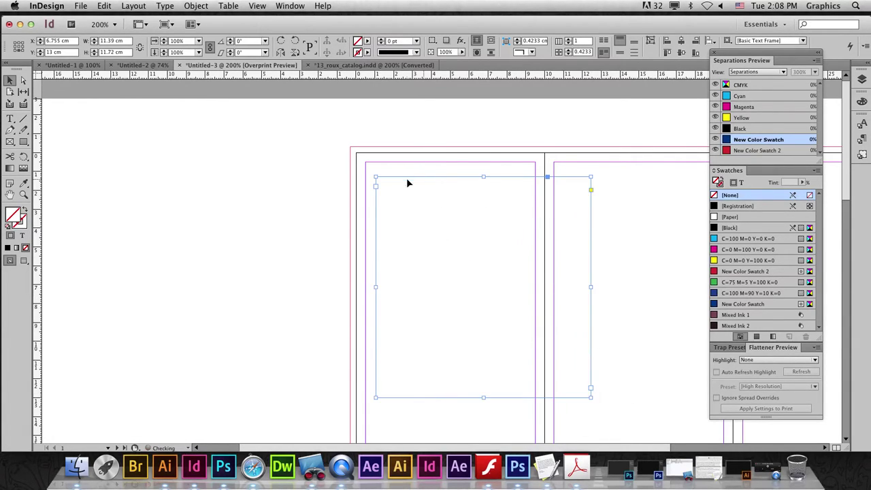
- Toggle the process plates off and on, then begin a new Letter document
double_click(461, 291)
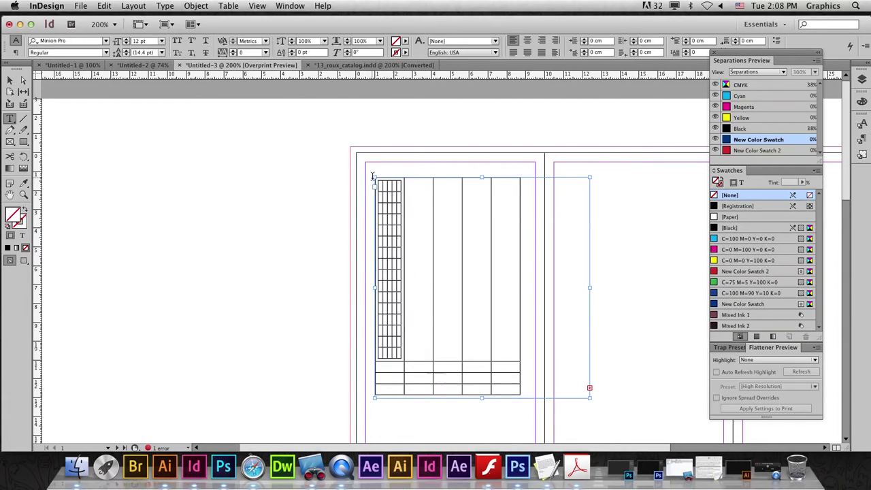
click(714, 84)
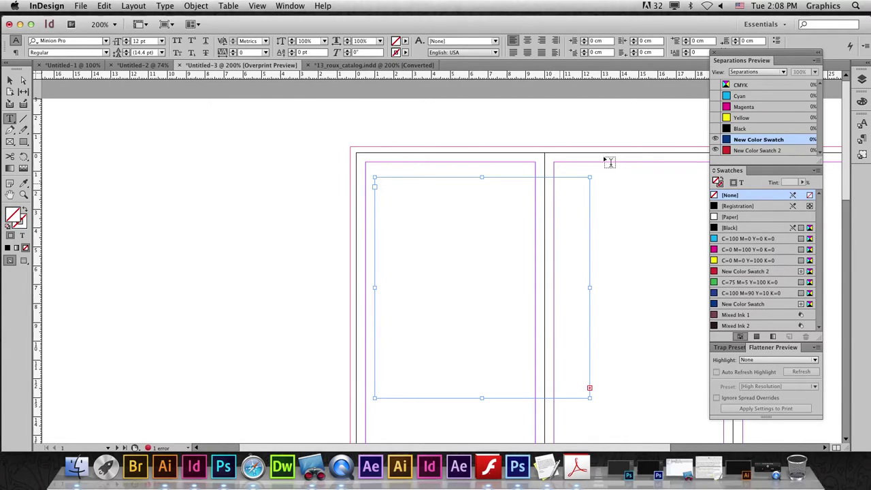
click(714, 84)
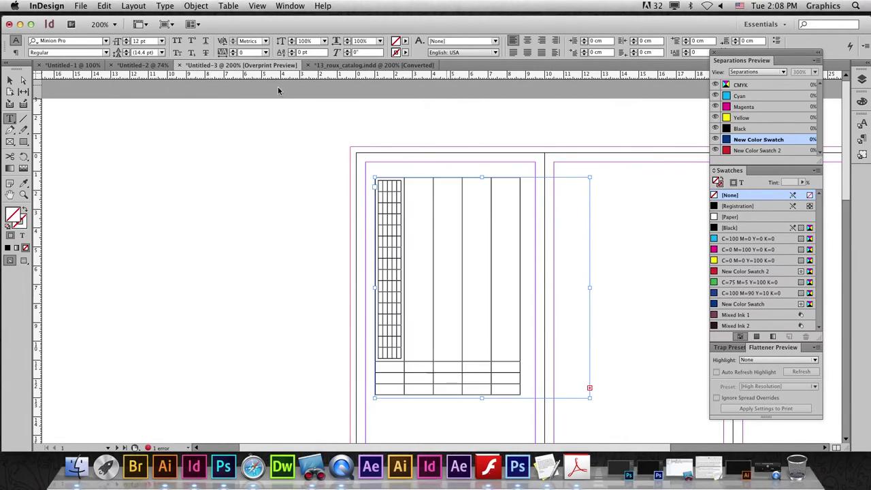
click(81, 6)
click(234, 23)
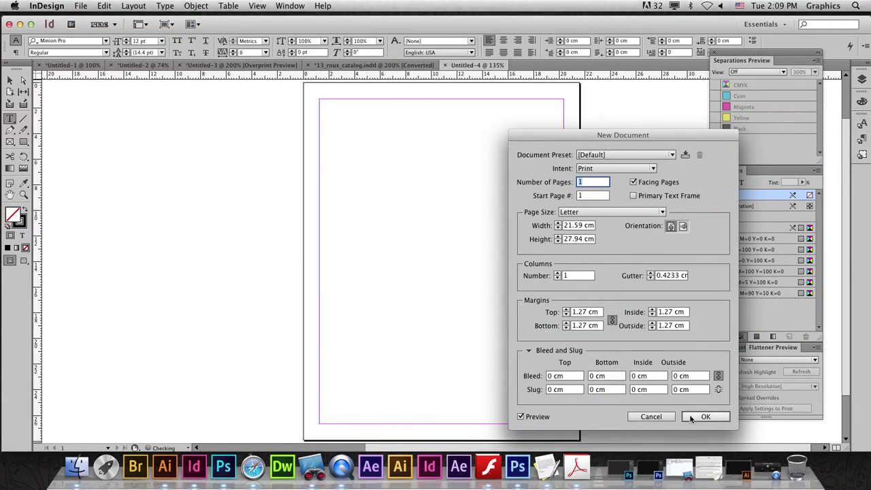
- Create Letter-size Untitled-4, draw a text frame and insert a 15-row, 5-column table
click(705, 417)
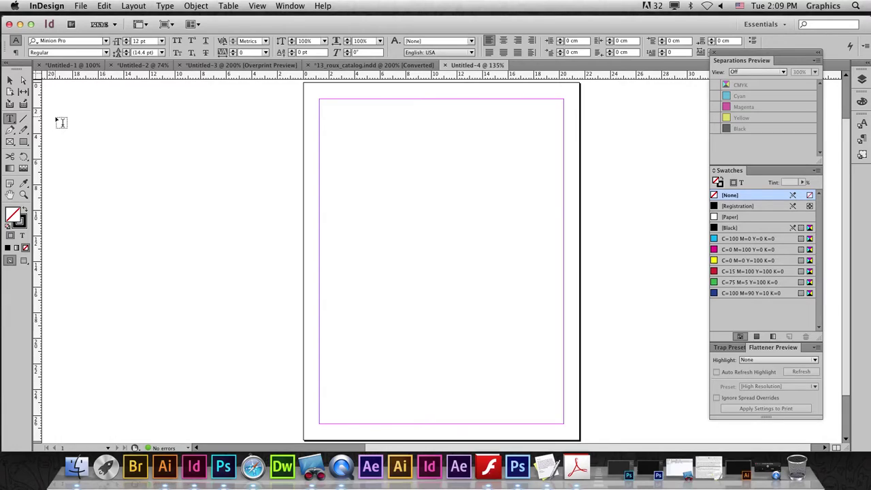
mouse_move(320, 99)
mouse_down()
mouse_move(559, 292)
mouse_move(563, 314)
mouse_up()
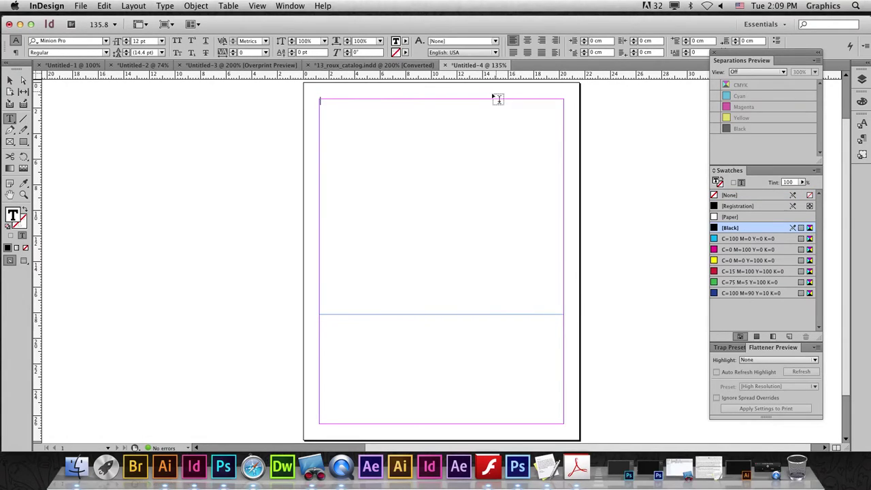
click(235, 6)
click(246, 18)
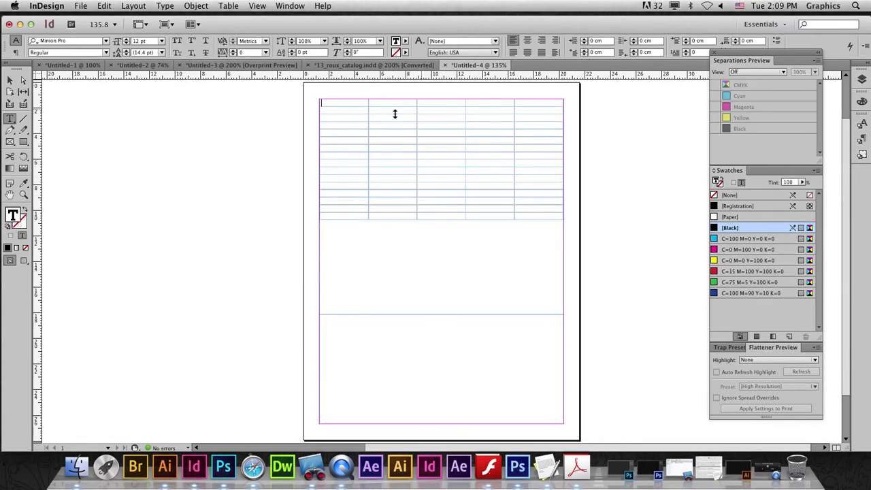
click(313, 102)
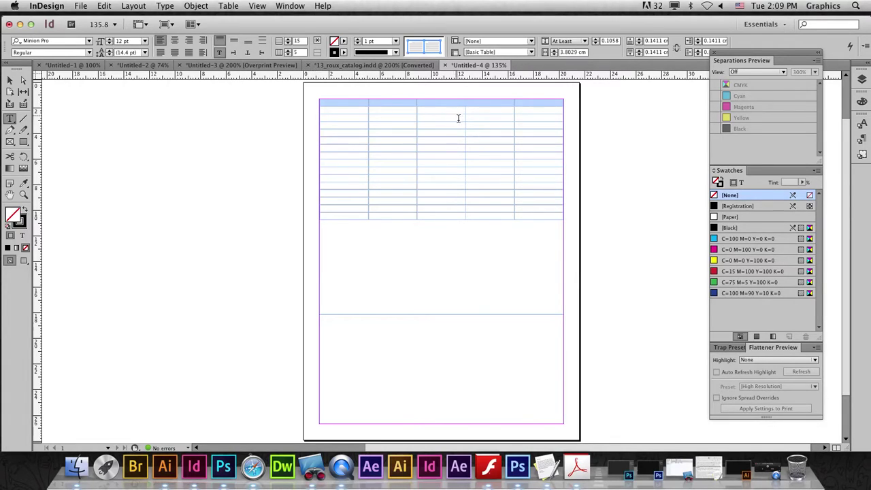
- Select the entire table with the Type tool
click(318, 95)
click(316, 102)
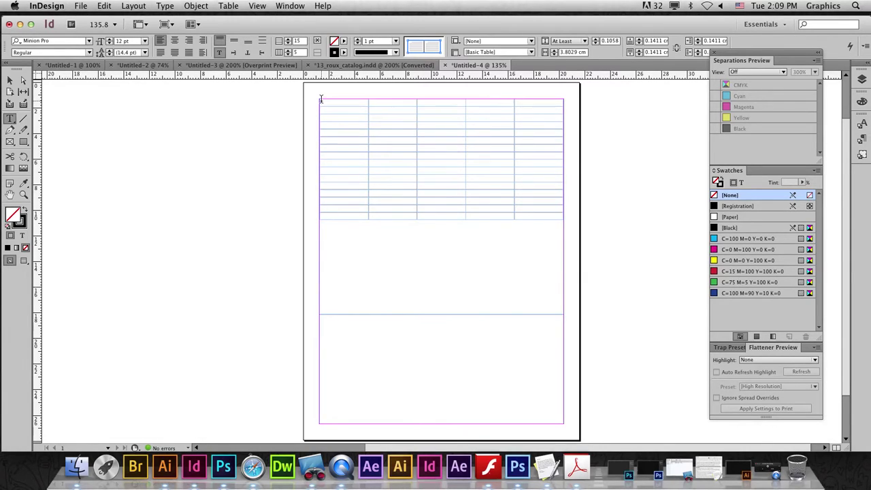
click(315, 96)
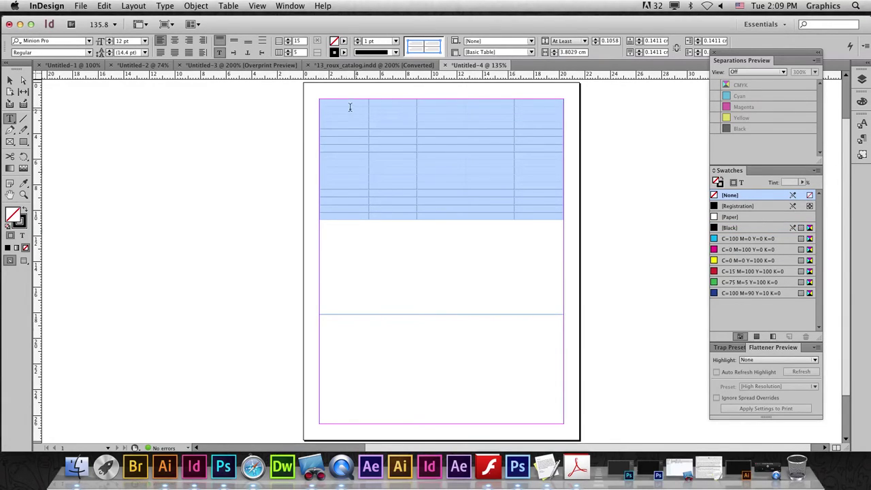
click(321, 96)
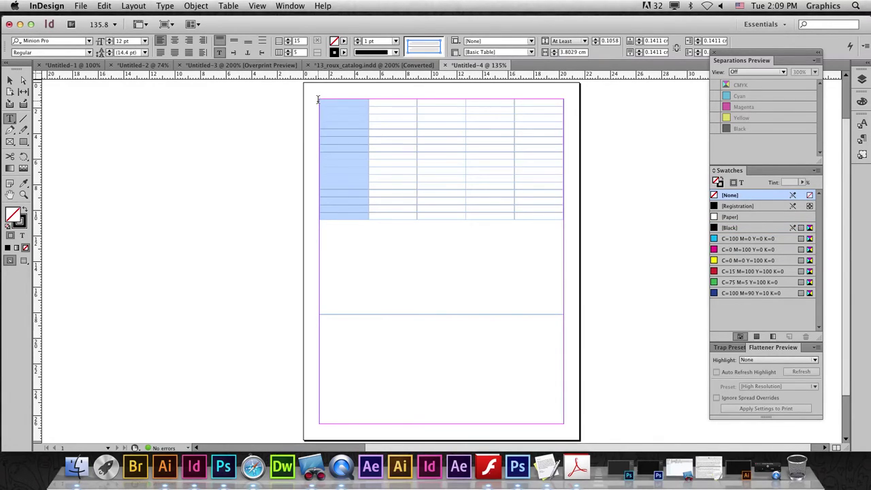
click(316, 94)
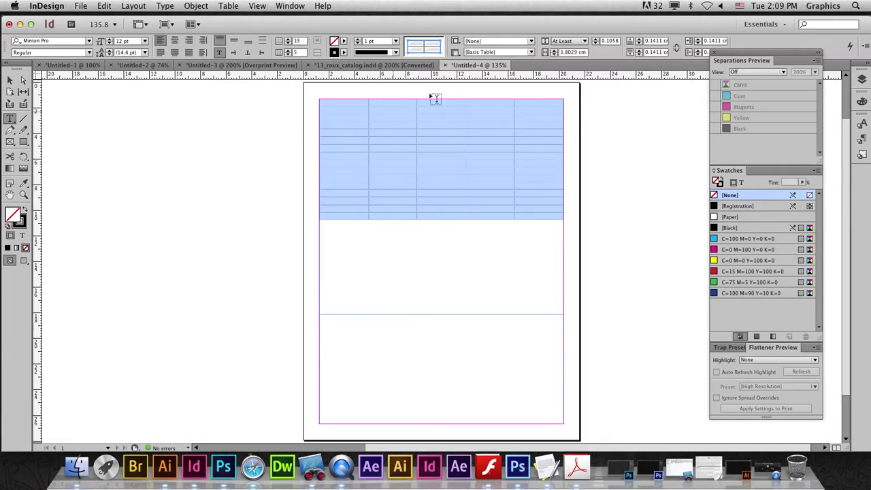
- Set every table row to an Exactly 1 cm row height
click(607, 41)
double_click(608, 41)
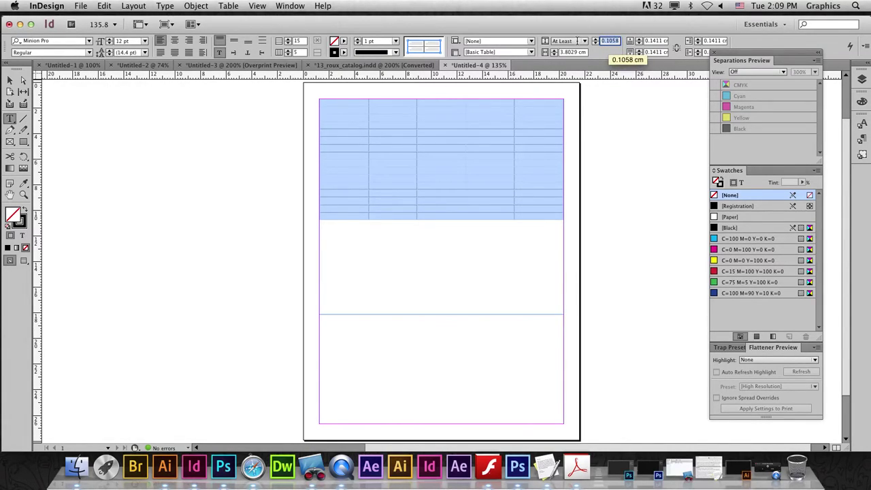
text(0 cm)
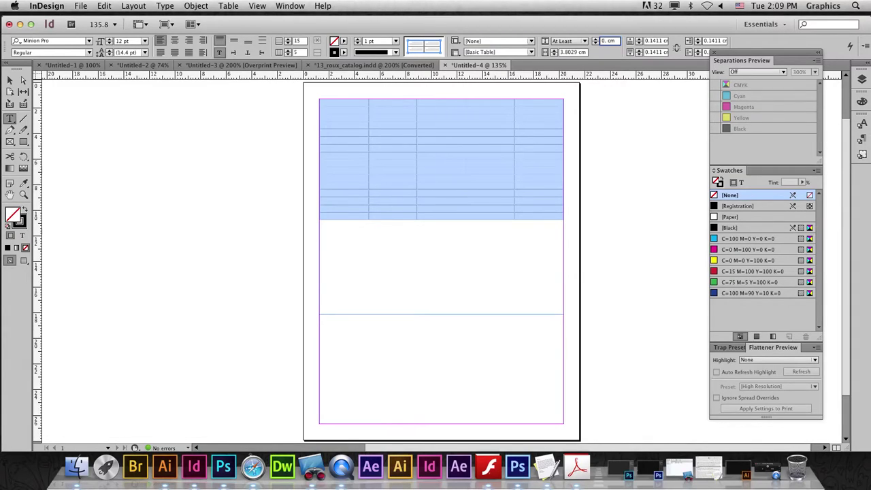
key(Return)
click(583, 41)
click(573, 62)
click(602, 42)
text(1)
key(Return)
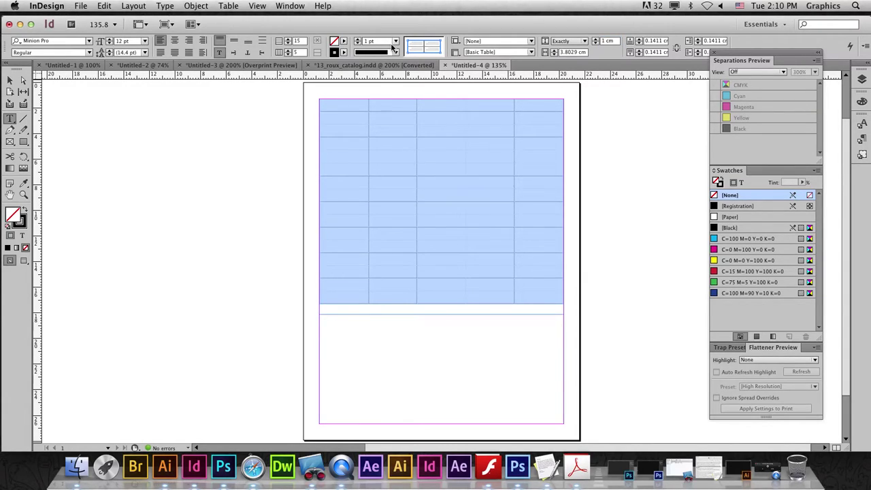
click(406, 144)
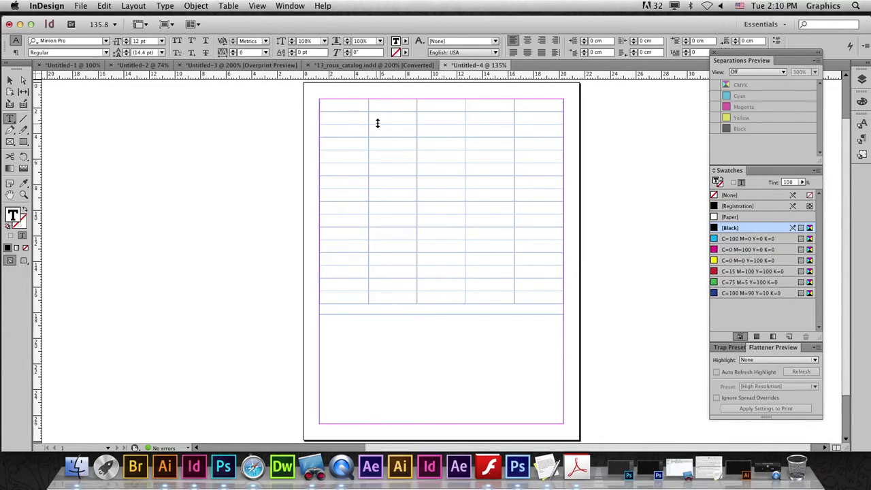
- Resize columns: narrow the first, widen the second, adjust the third and fourth
mouse_move(368, 118)
mouse_down()
mouse_move(419, 119)
mouse_move(334, 121)
mouse_up()
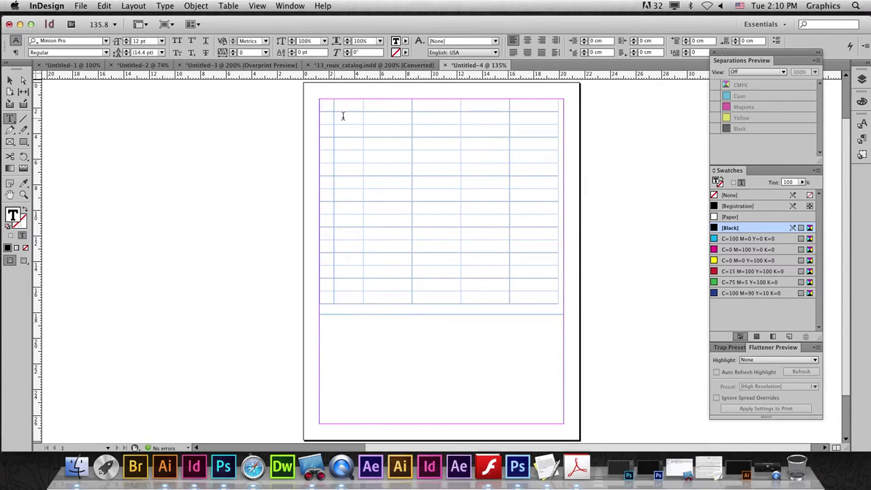
mouse_move(413, 119)
mouse_down()
mouse_move(487, 120)
mouse_move(455, 120)
mouse_up()
click(467, 119)
click(408, 158)
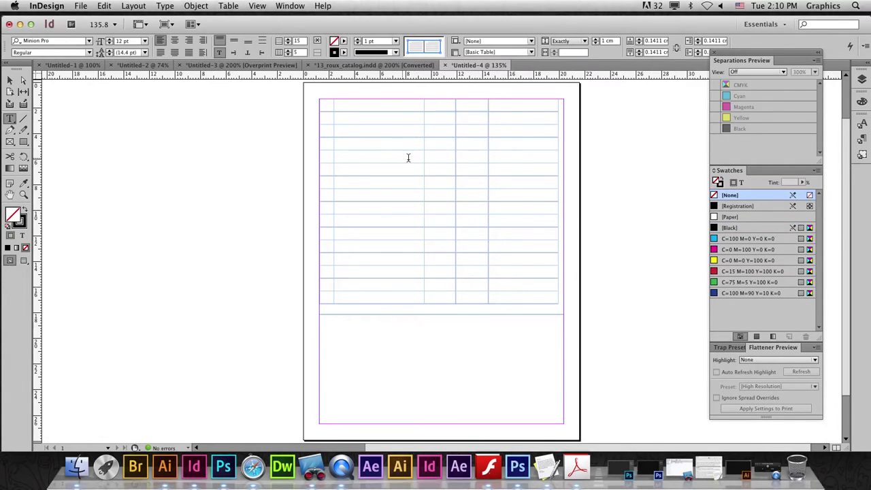
- Merge three stacked second-column cells into one 3 cm cell
drag(394, 128, 389, 140)
right_click(389, 134)
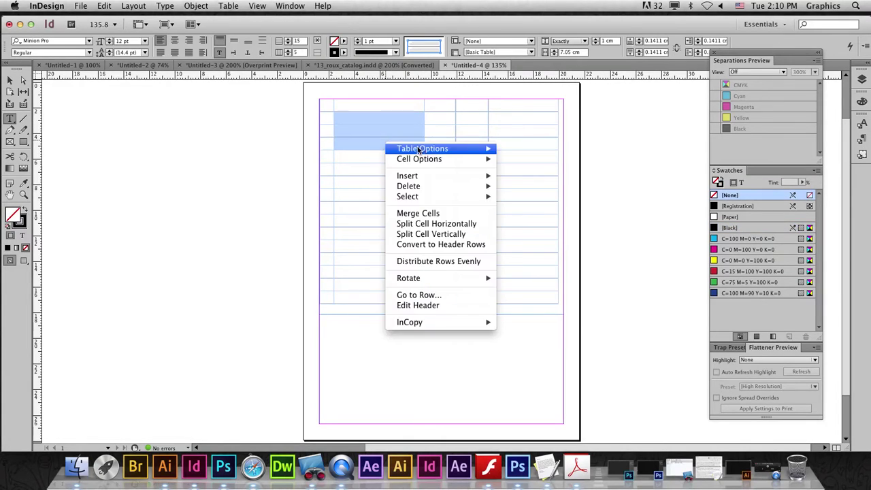
click(411, 216)
click(395, 156)
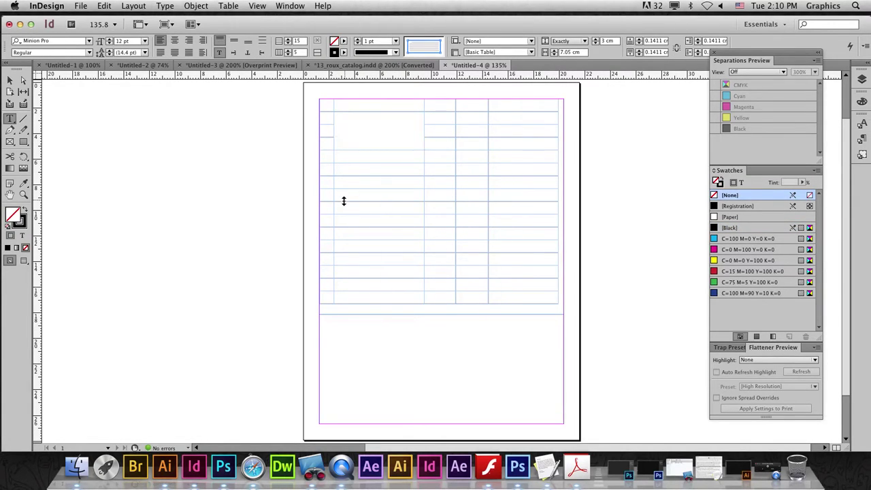
click(340, 117)
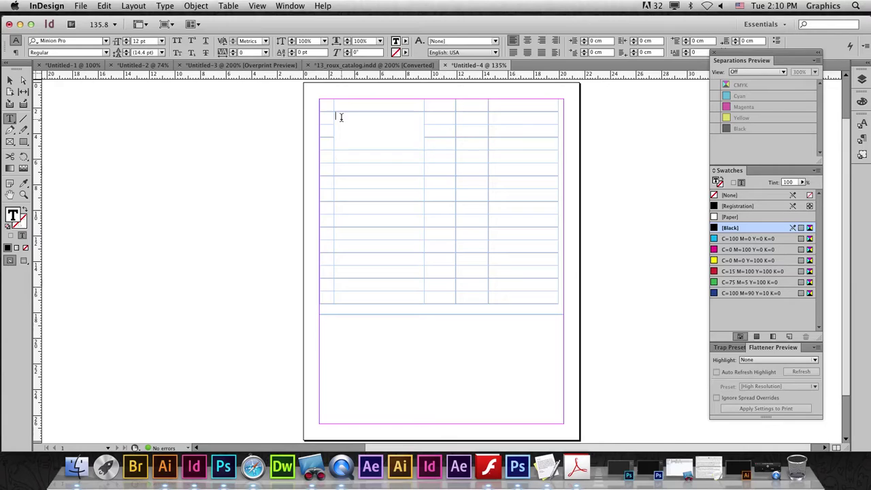
drag(408, 141, 425, 143)
right_click(393, 134)
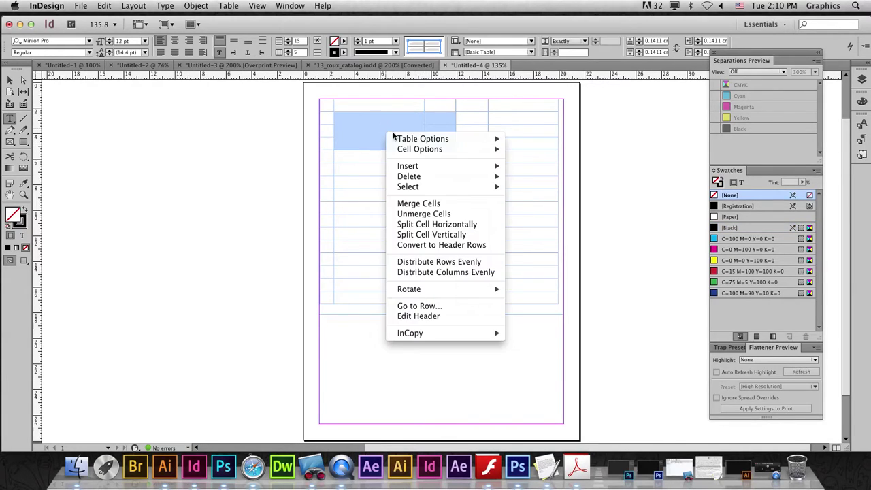
click(419, 203)
- Unmerge the merged cell back into separate 1 cm rows
click(340, 120)
drag(340, 120, 418, 148)
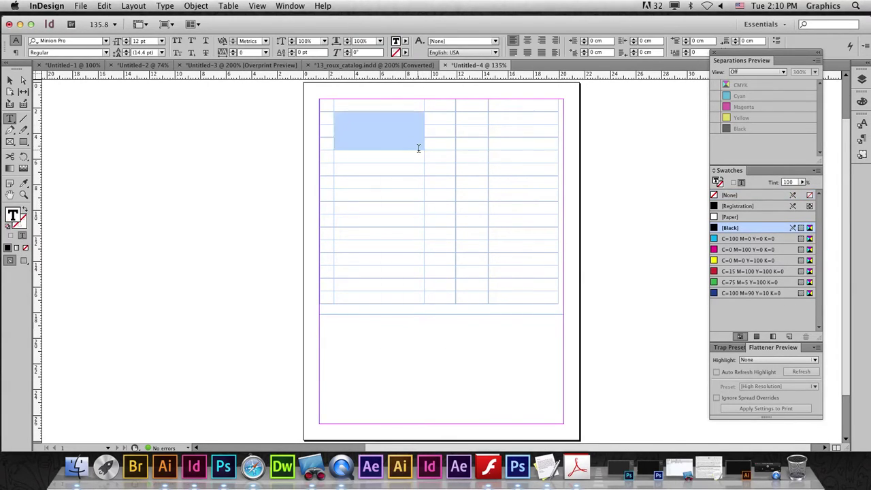
right_click(395, 129)
click(435, 202)
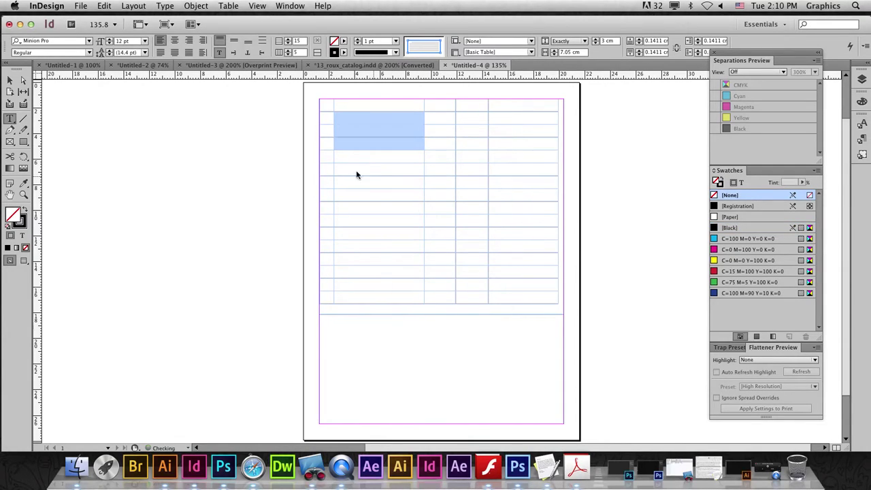
click(383, 132)
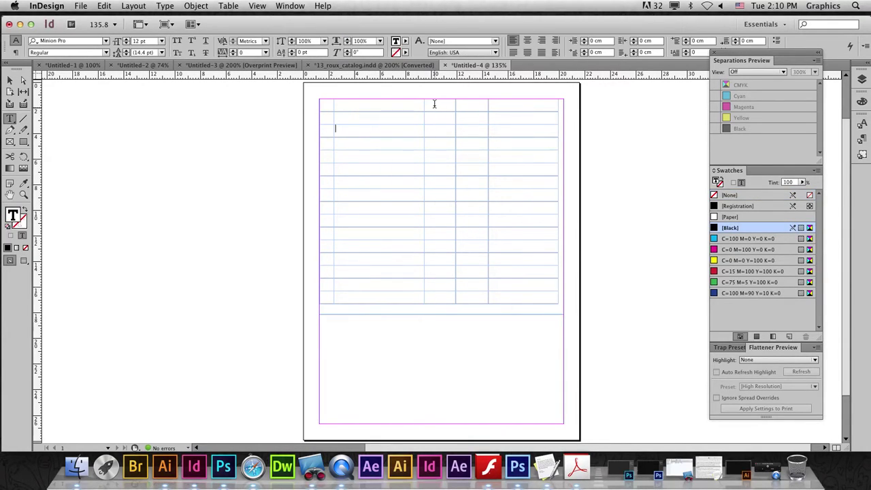
- Try splitting the third column's top cell horizontally, then vertically, undoing each
drag(425, 101, 450, 109)
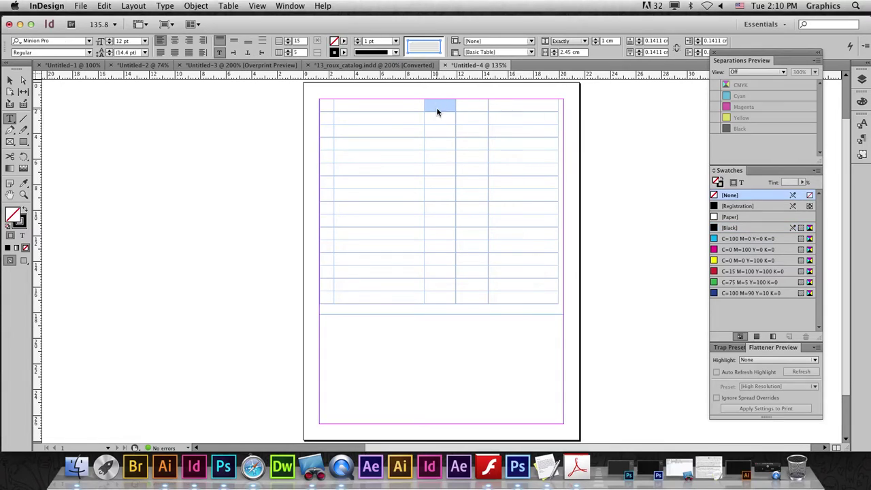
right_click(438, 109)
click(502, 185)
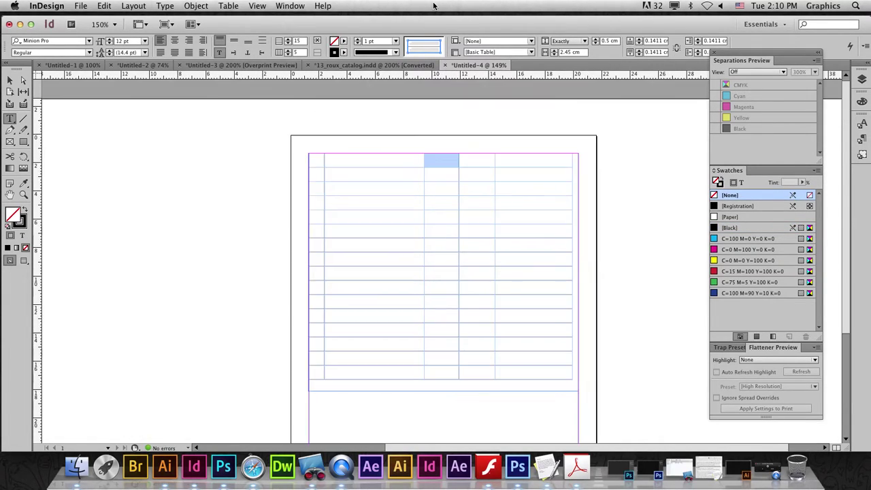
key(super+equal)
key(super+equal)
key(super+equal)
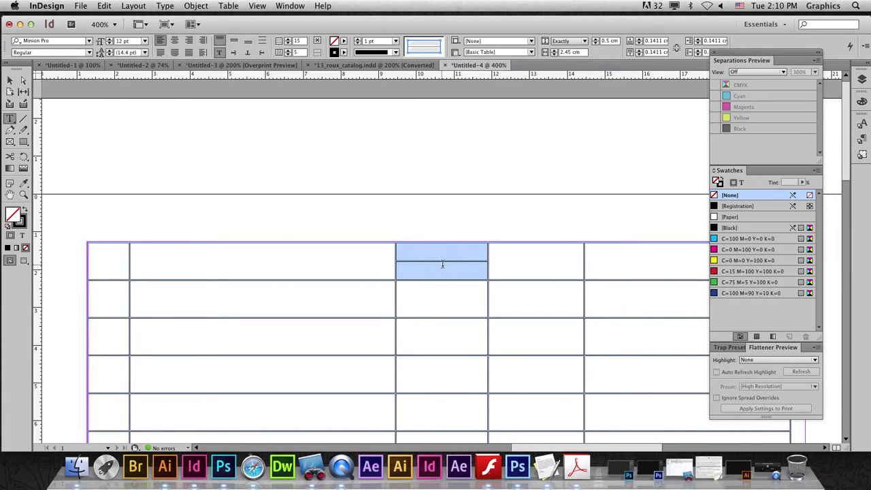
key(super+z)
right_click(448, 254)
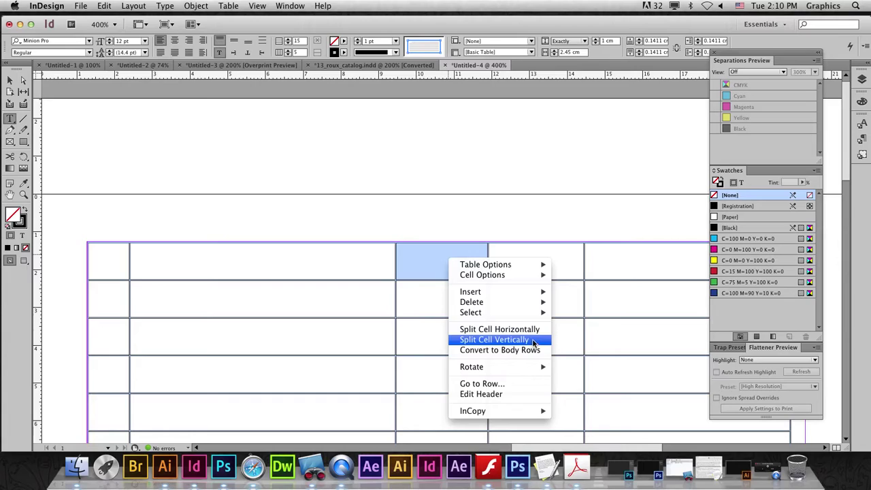
click(534, 340)
key(super+z)
- Split the top cell horizontally, then split its lower half into two side-by-side cells
right_click(457, 273)
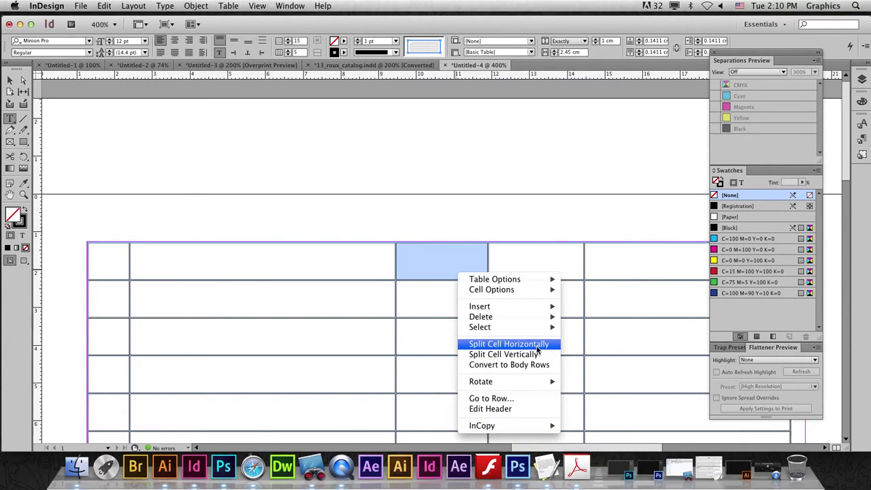
click(540, 344)
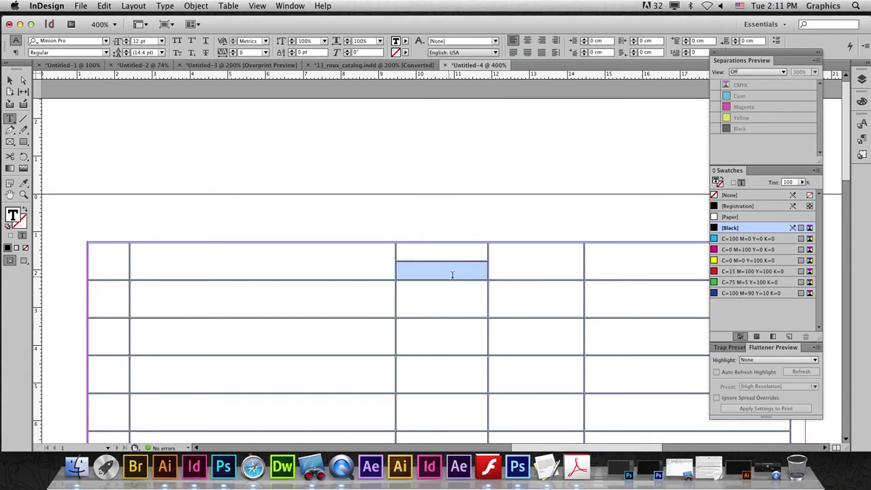
right_click(456, 271)
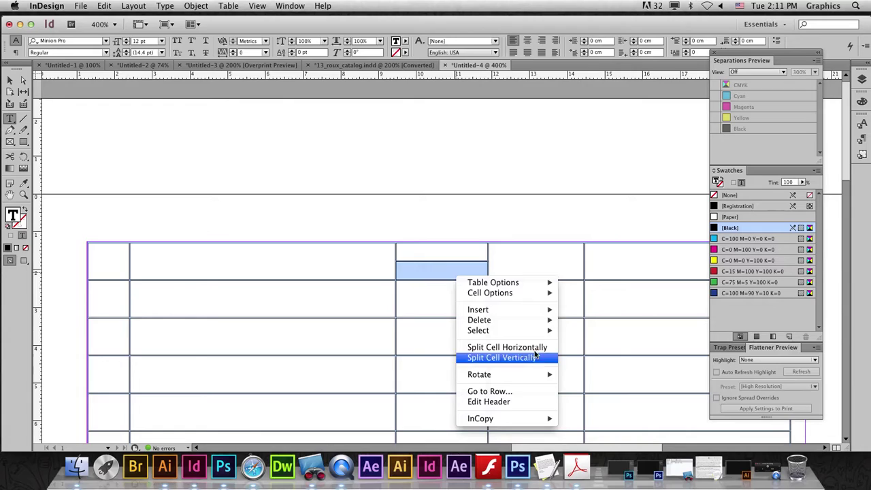
click(533, 358)
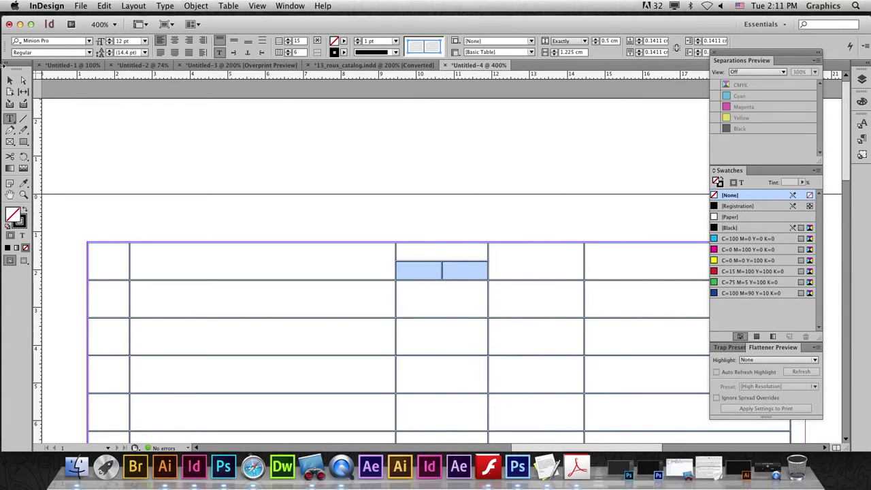
- Make the first row taller and lower the split cell's divider
click(12, 81)
scroll(502, 247, down, 4)
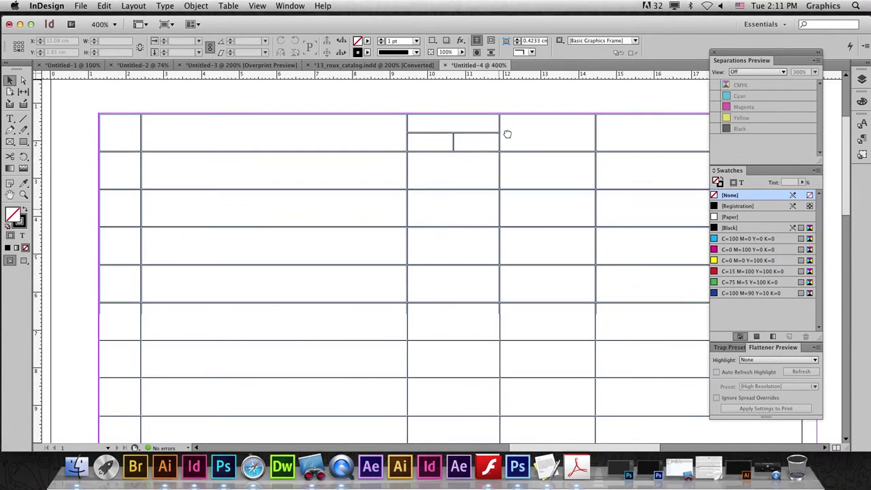
click(368, 156)
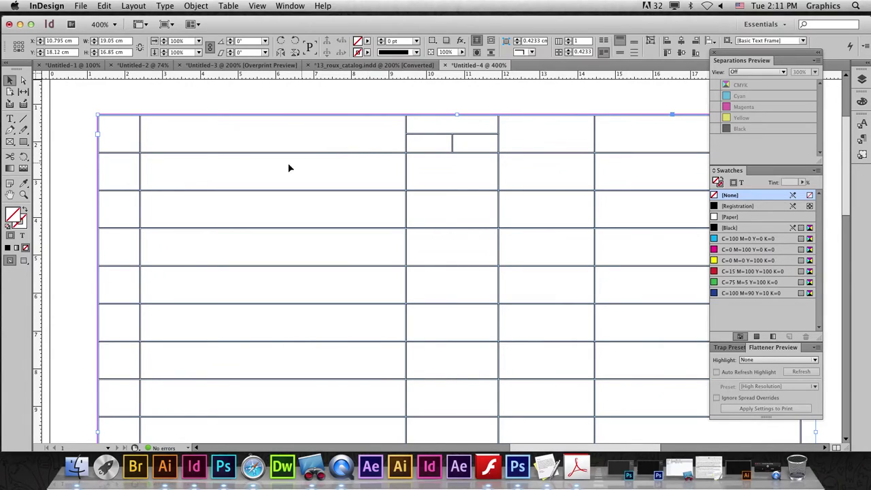
click(10, 121)
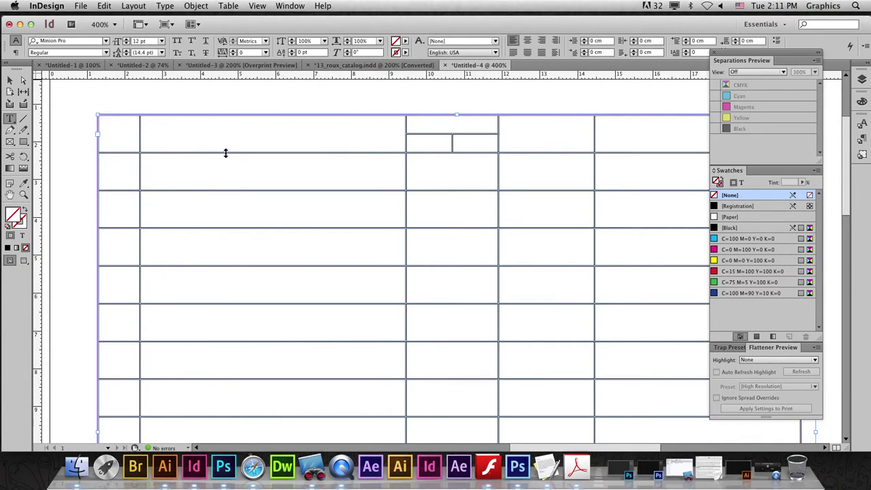
drag(225, 173, 225, 175)
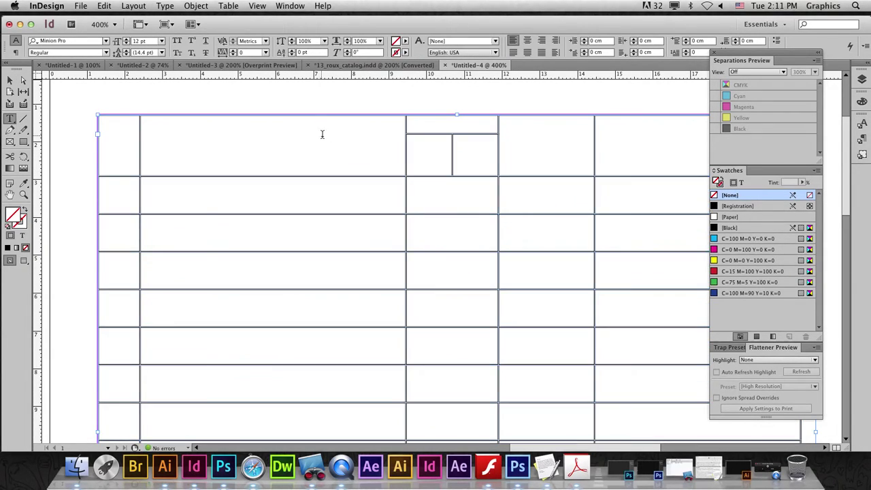
drag(443, 135, 445, 155)
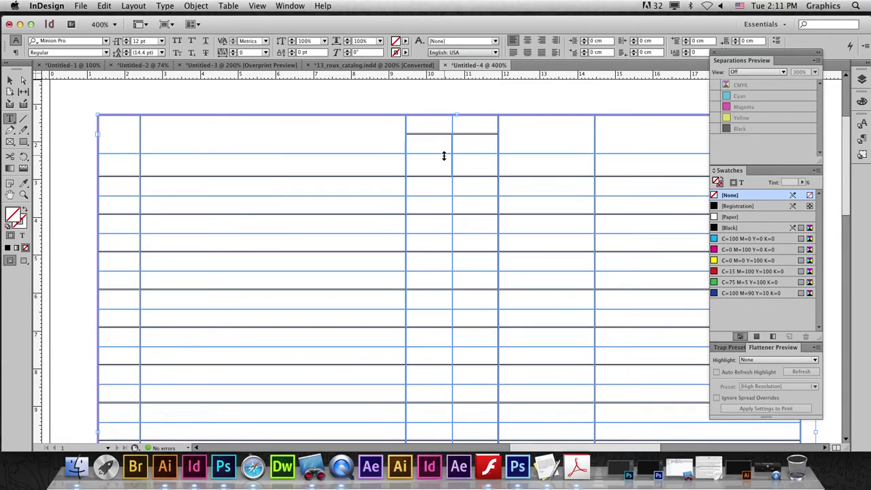
drag(389, 197, 391, 180)
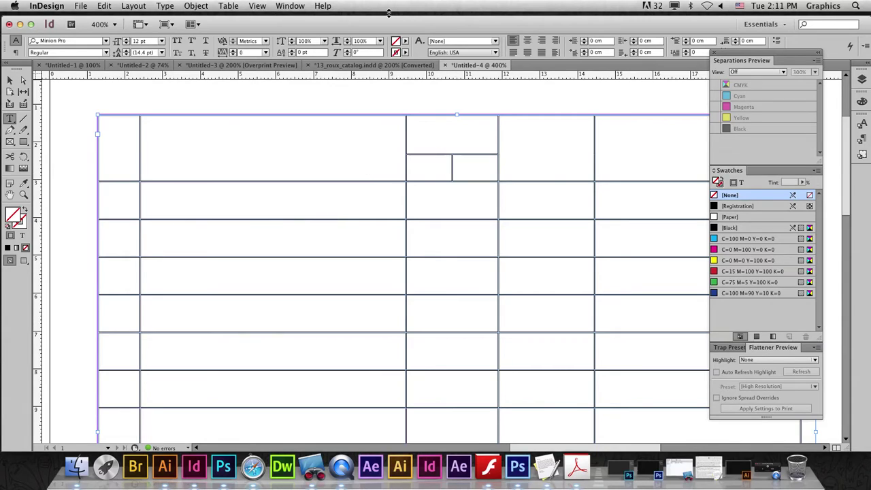
key(ctrl+minus)
click(289, 114)
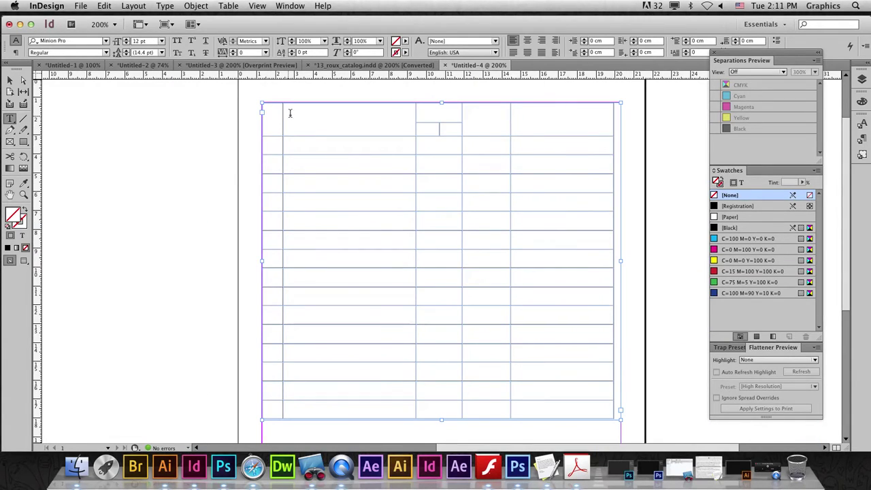
- Type Serial in the top-left cell, rotated 270° and centred horizontally and vertically
click(270, 134)
text(S)
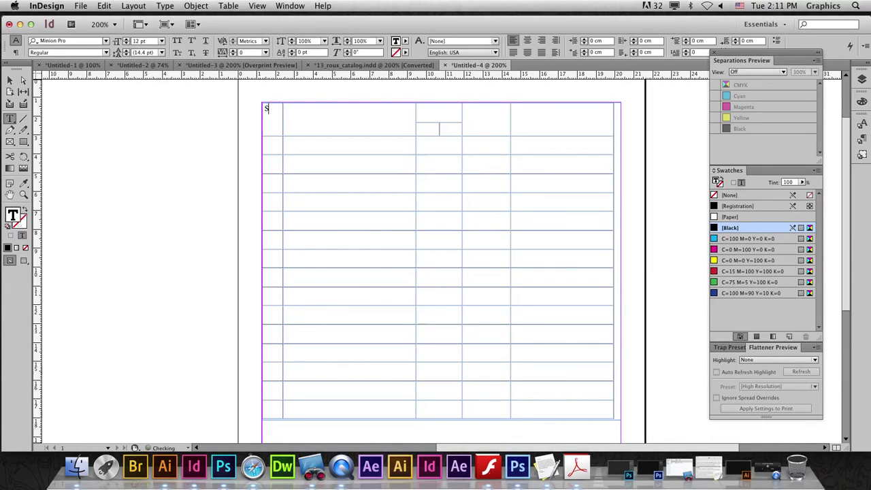
text(erial)
key(Escape)
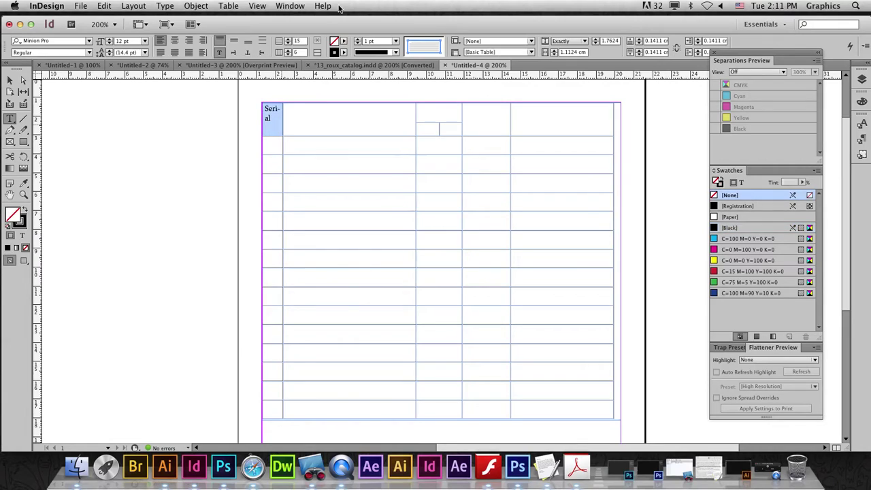
click(262, 53)
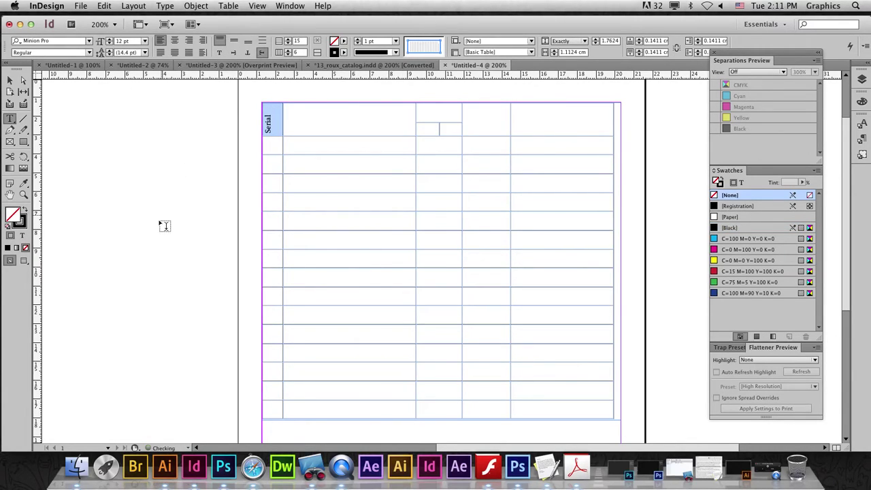
click(175, 41)
click(234, 41)
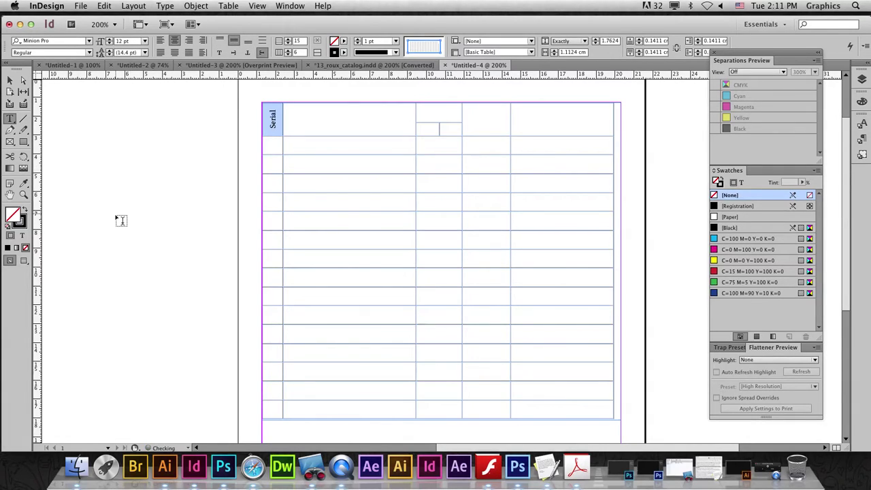
- Type the Product, Price and No. headings in the following header cells
click(297, 142)
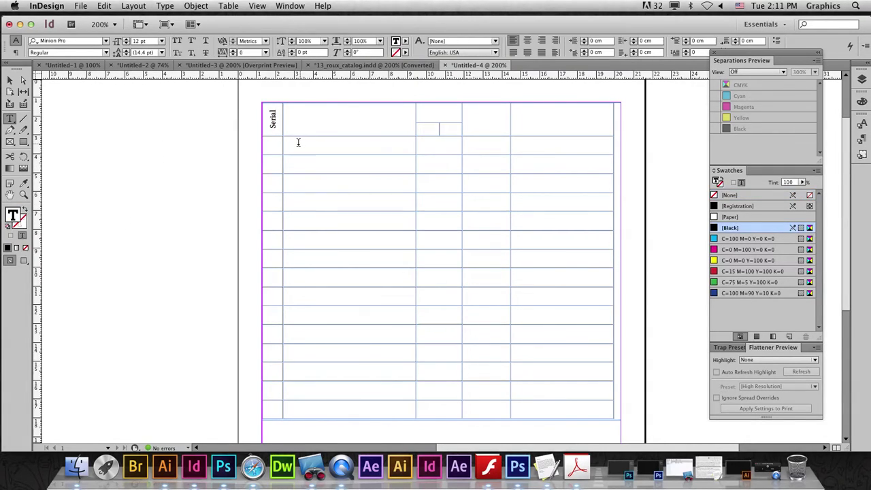
text(N)
text(ame)
drag(439, 109, 431, 123)
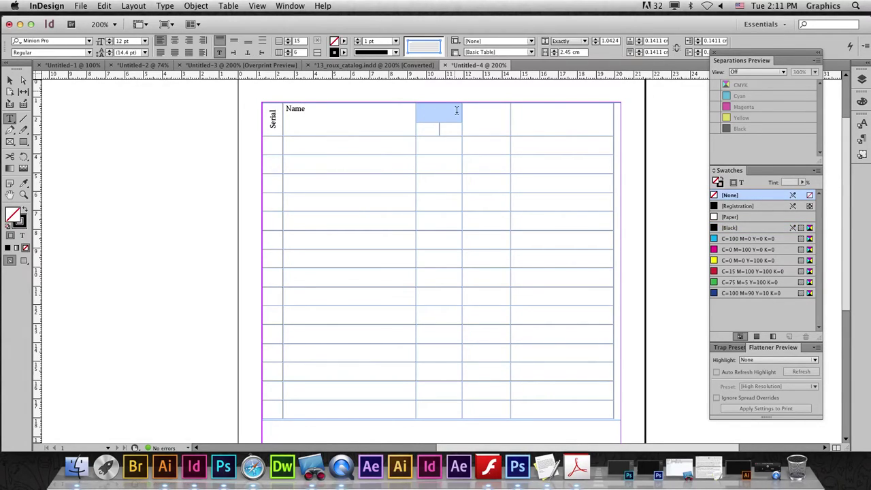
drag(379, 121, 275, 112)
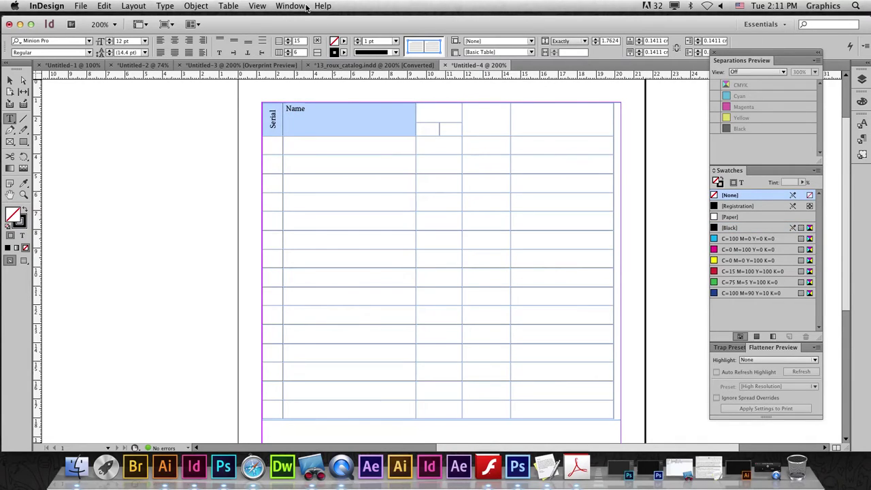
double_click(286, 107)
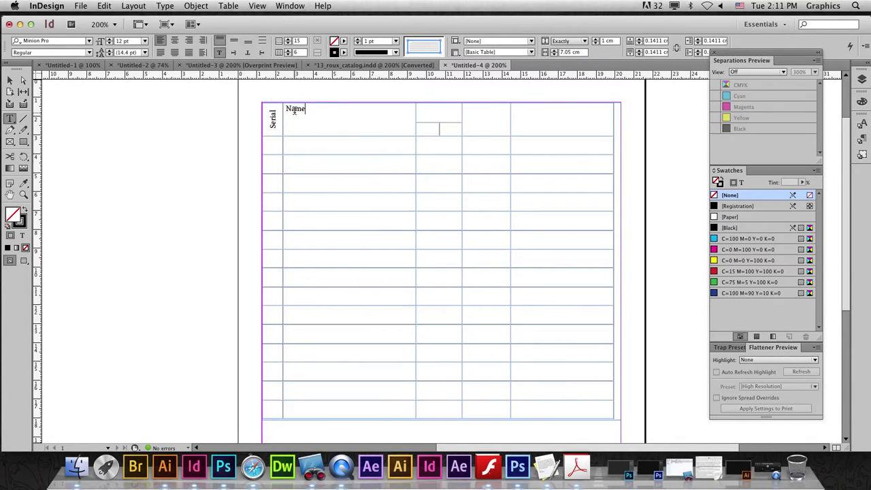
text(Product)
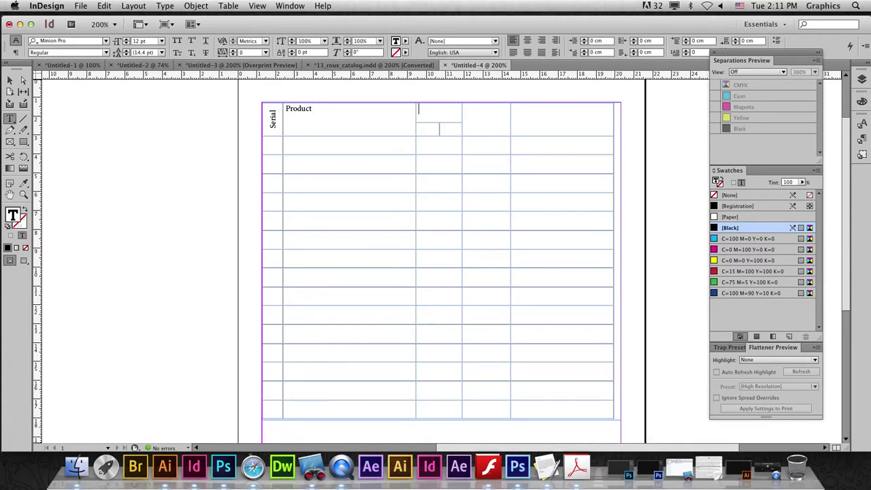
key(Tab)
text(N)
text(No)
- Select all header cells from Serial to Notes and centre them horizontally and vertically
click(259, 117)
click(266, 117)
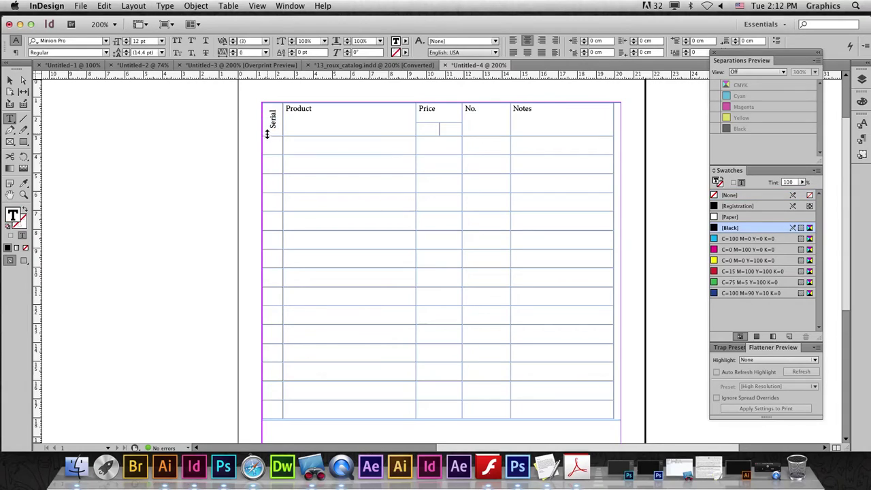
drag(270, 129, 552, 103)
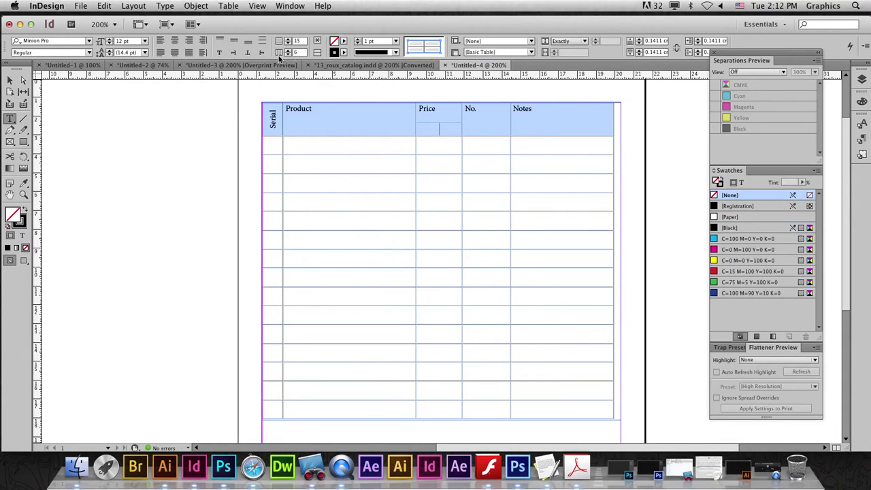
click(174, 41)
click(233, 40)
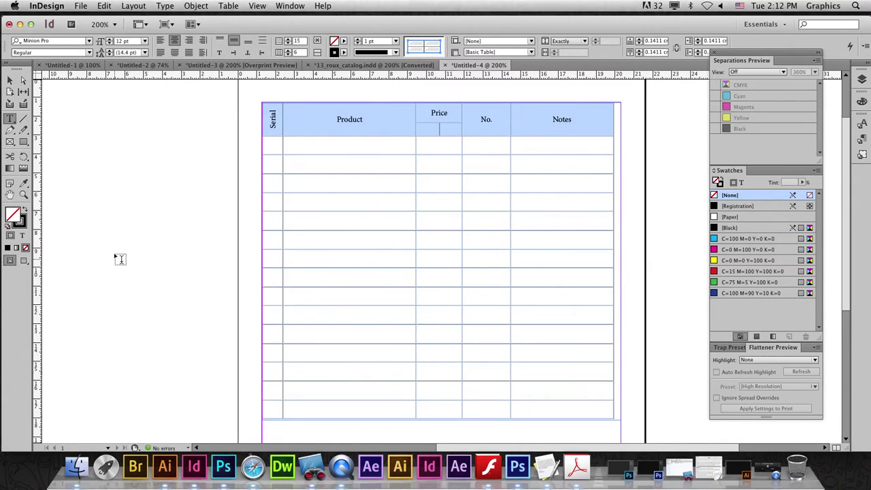
text(15)
- Set the header label text size to 18 pt
key(Return)
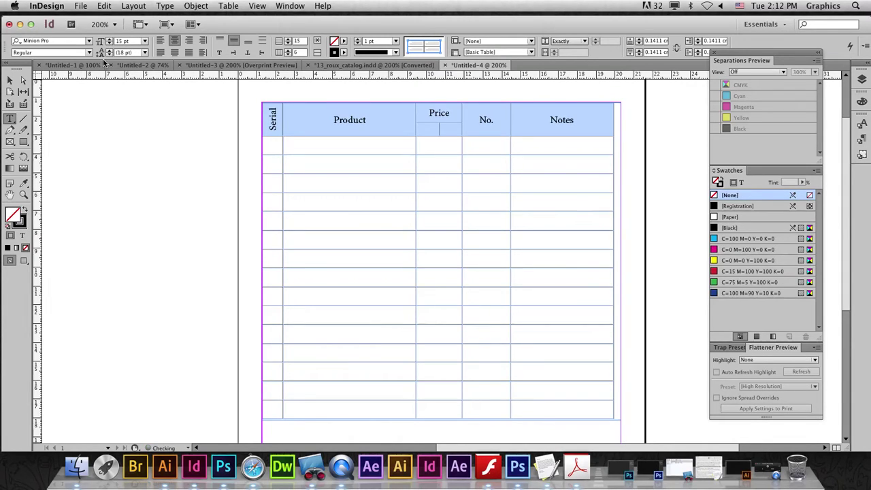
click(109, 40)
click(109, 40)
click(109, 40)
click(110, 40)
click(110, 40)
click(109, 41)
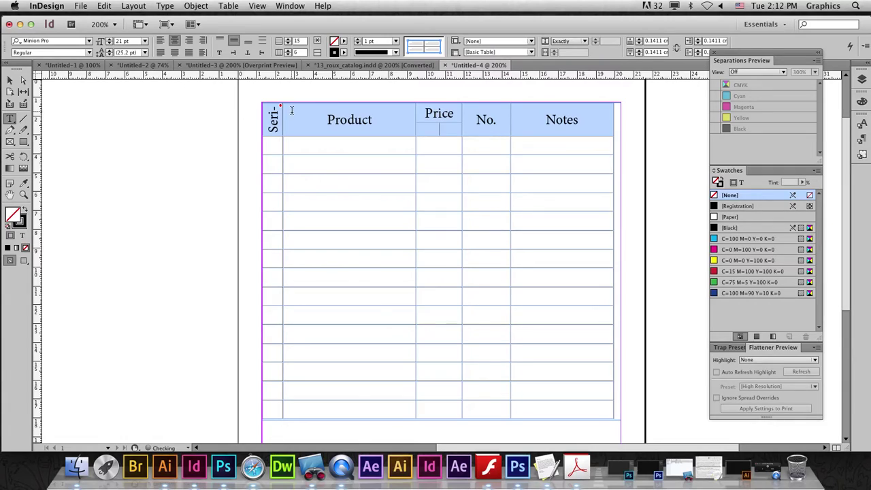
click(109, 45)
click(110, 44)
click(109, 45)
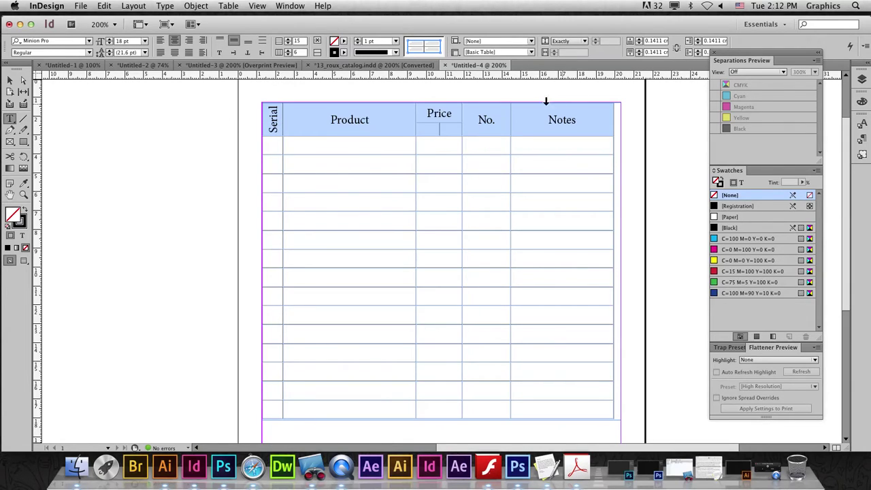
click(271, 121)
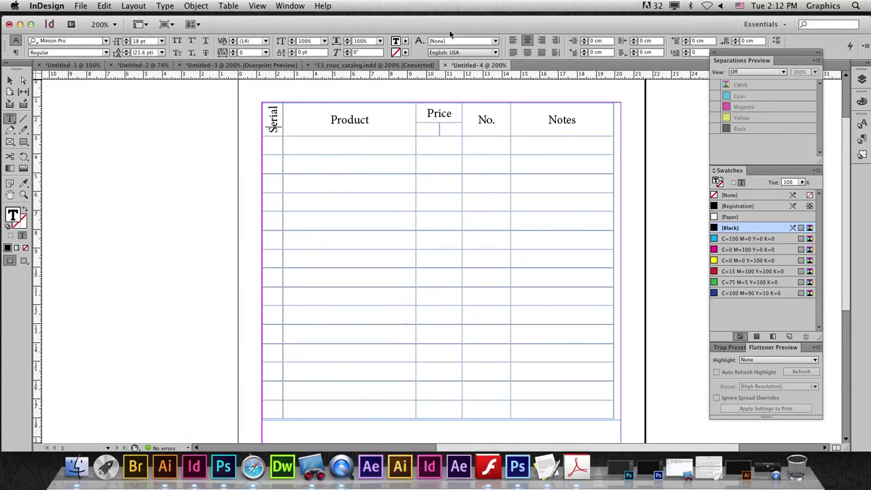
click(230, 6)
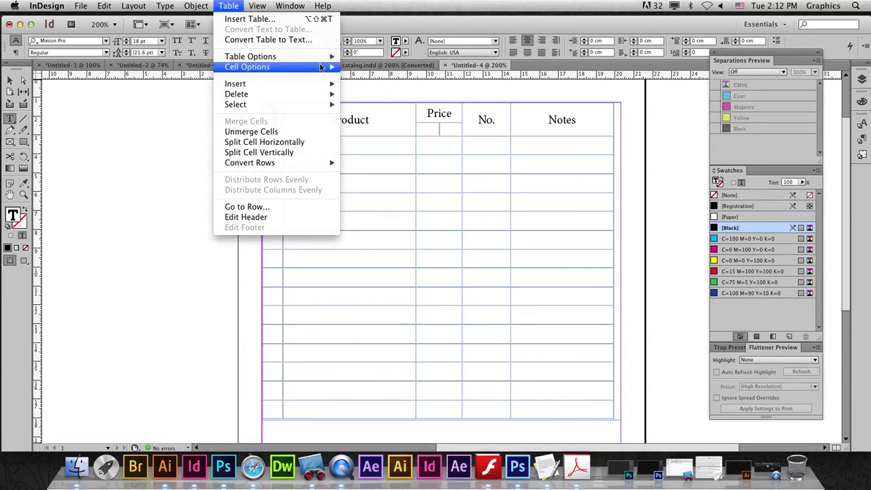
mouse_move(250, 56)
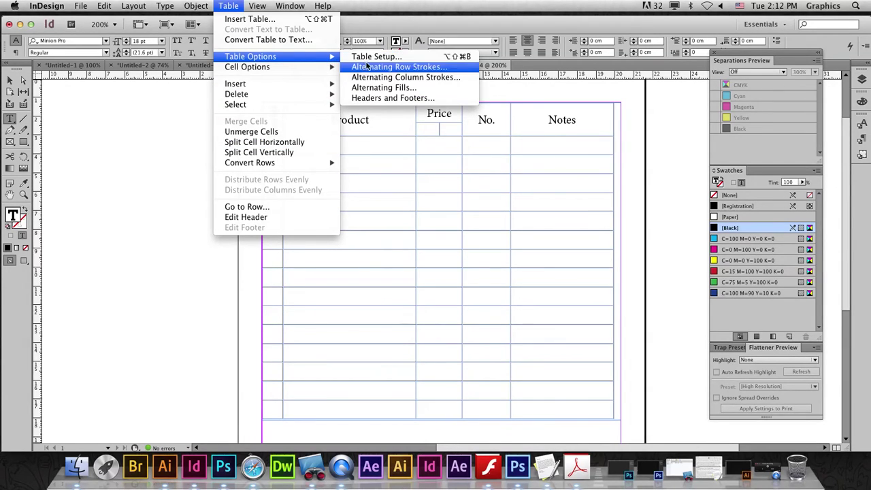
- In Table Setup, turn on Preview and adjust the body row count down from 15
click(371, 57)
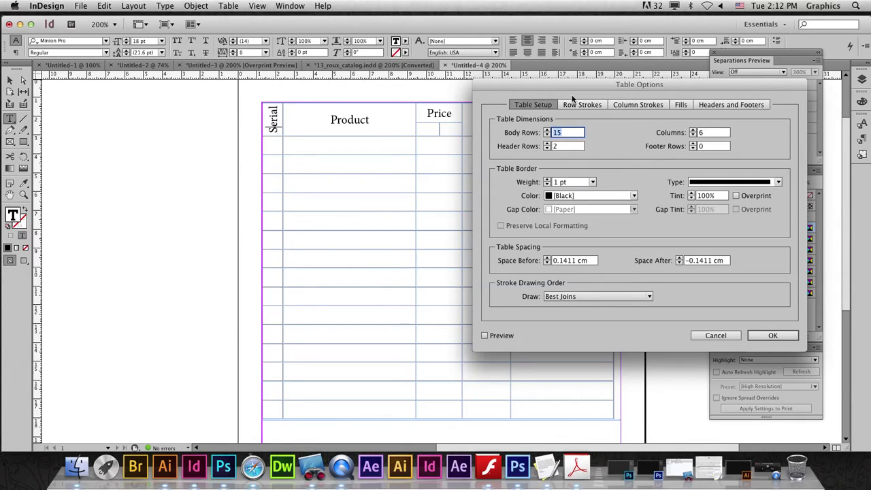
click(547, 135)
click(691, 235)
click(484, 335)
click(547, 136)
click(546, 136)
click(547, 135)
click(547, 135)
click(547, 136)
click(547, 135)
click(546, 130)
click(546, 131)
click(546, 130)
click(546, 131)
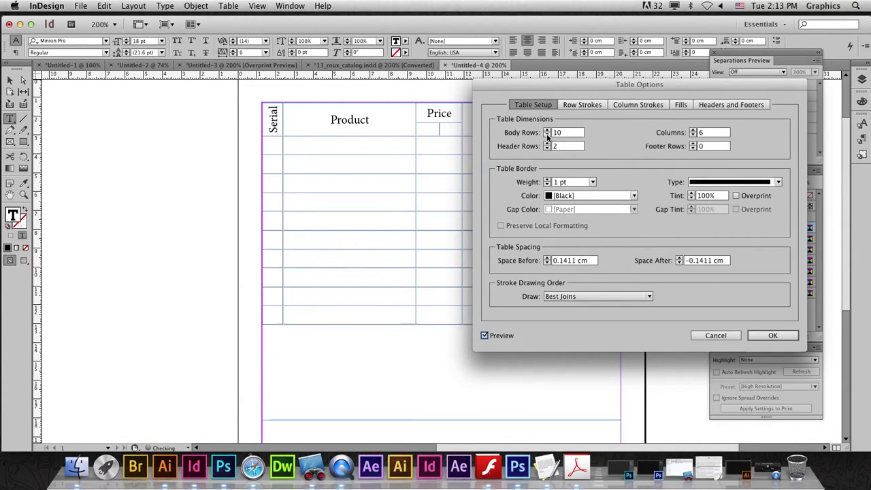
- Settle on 14 body rows with 0 footer rows and apply the setup
click(547, 131)
click(547, 130)
click(547, 130)
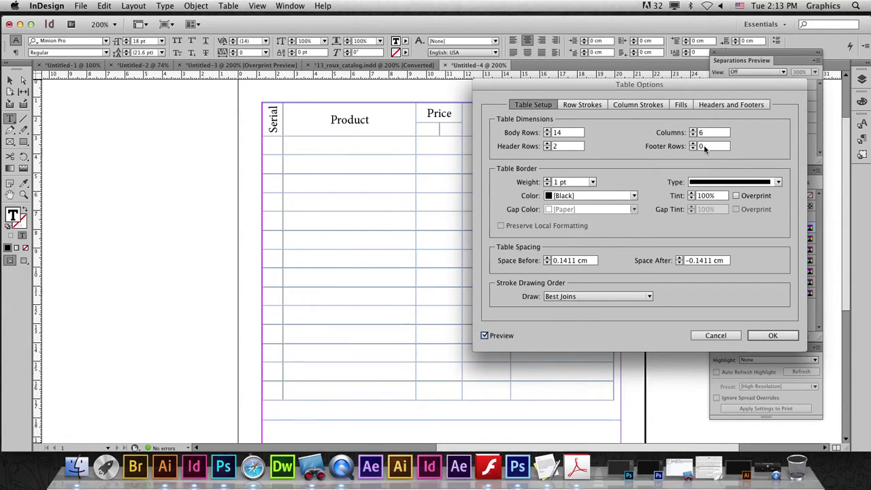
click(693, 144)
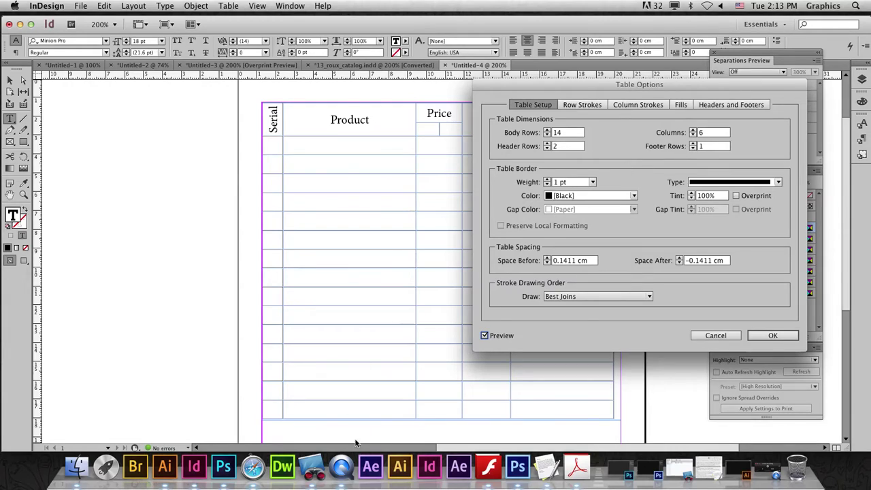
click(693, 148)
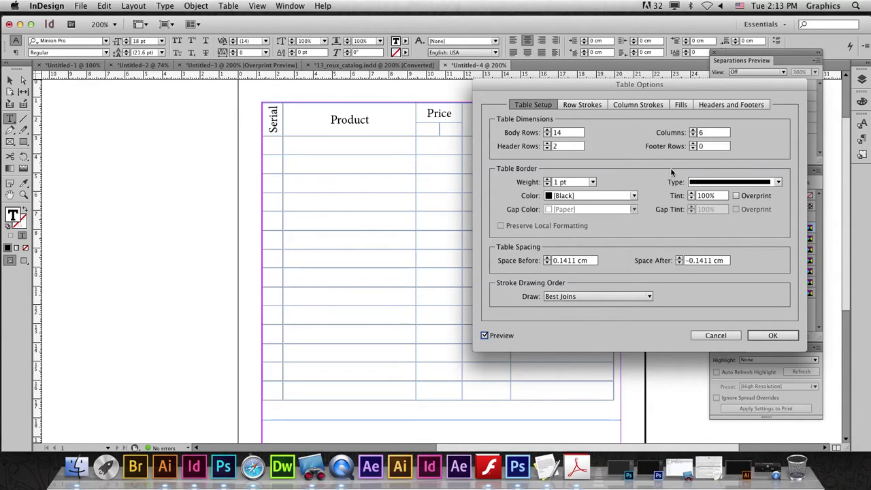
click(773, 336)
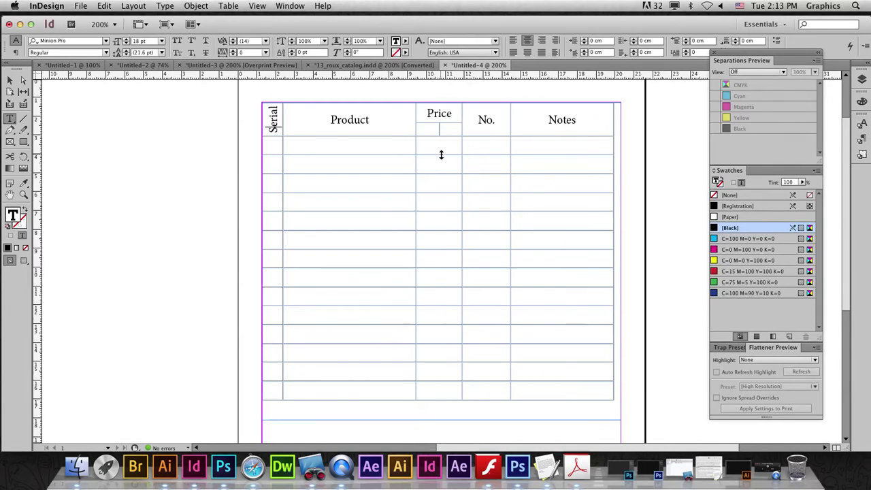
- Split every Price body cell vertically into two side-by-side cells, keeping original widths
drag(428, 144, 435, 390)
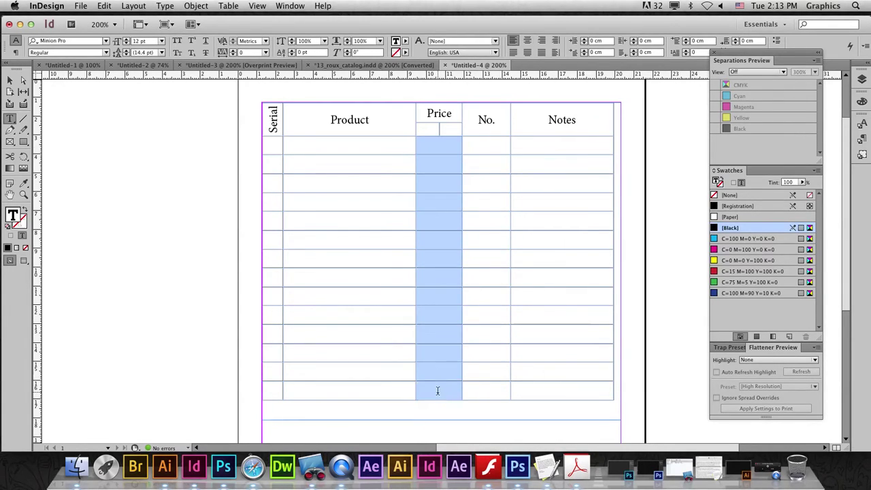
right_click(430, 196)
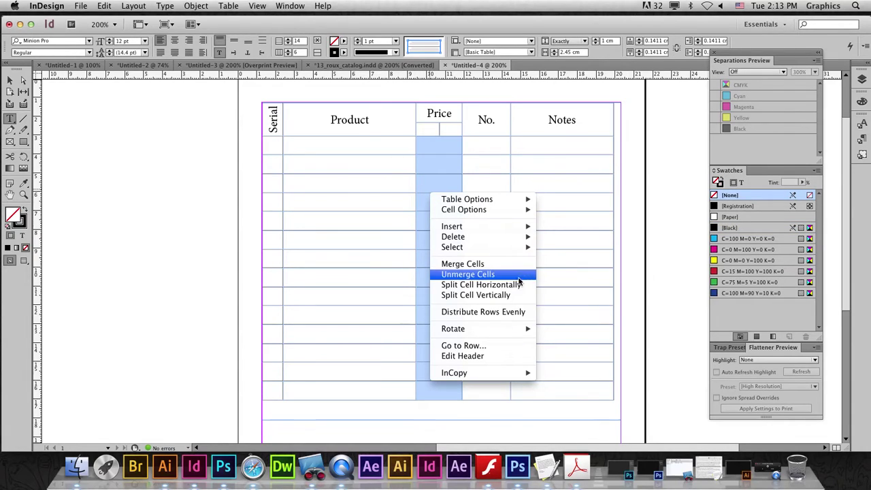
click(477, 295)
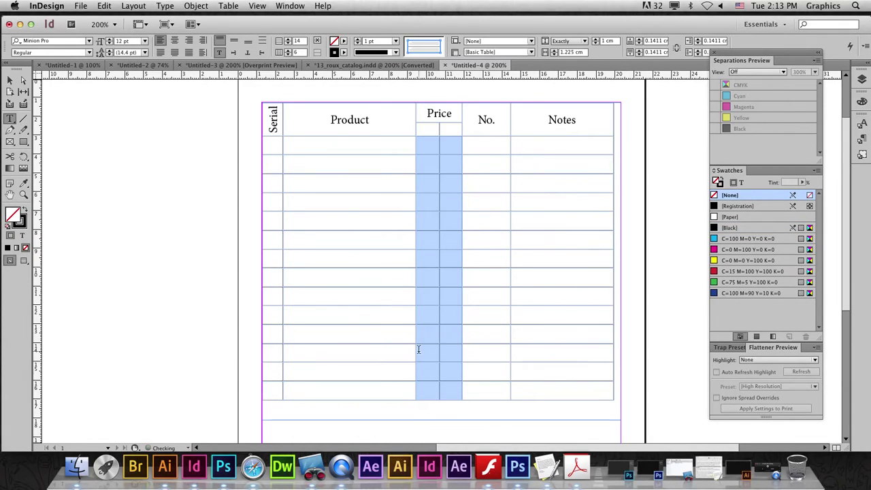
drag(461, 240, 458, 241)
drag(439, 303, 436, 306)
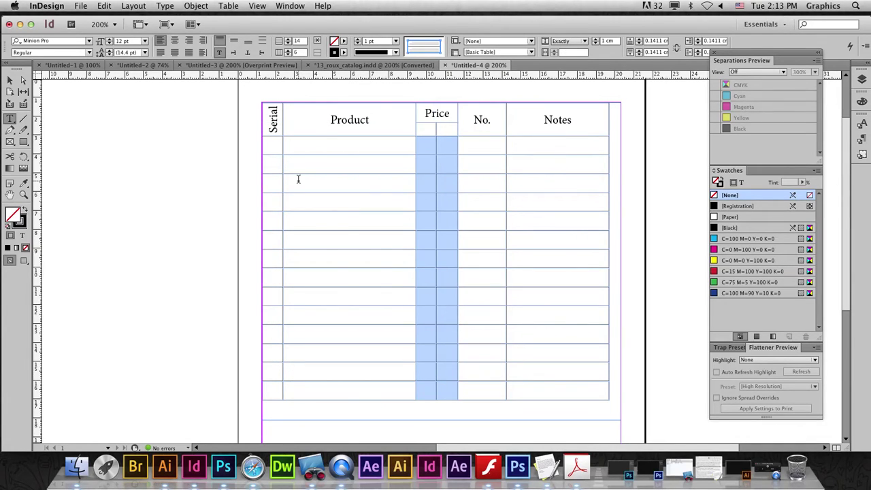
key(ctrl+z)
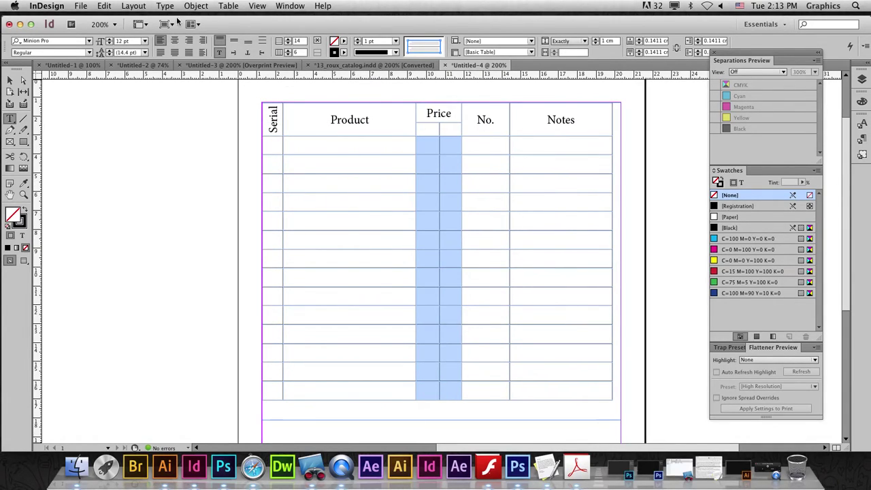
click(196, 5)
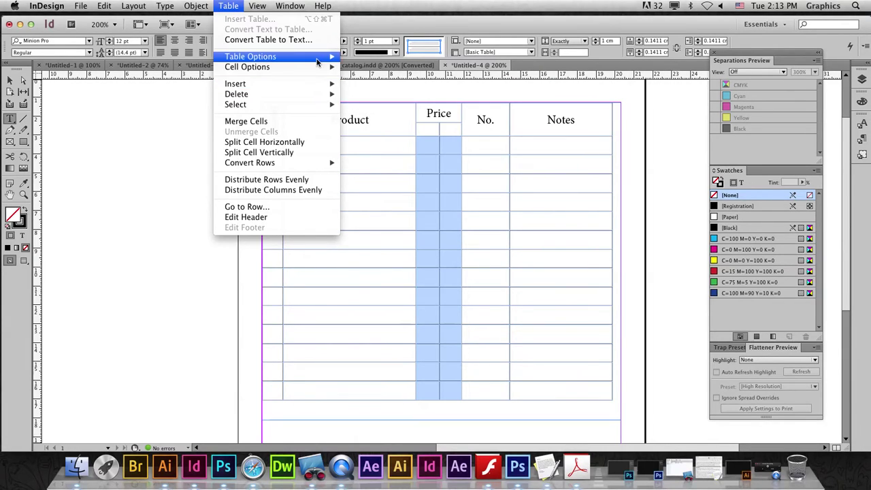
- In Table Setup, set the table border weight to 3 pt
mouse_move(251, 56)
click(417, 59)
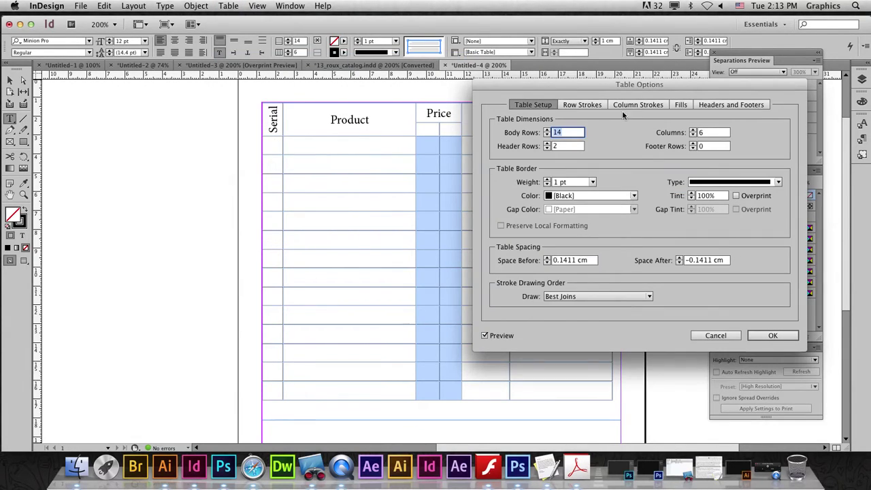
drag(581, 86, 617, 104)
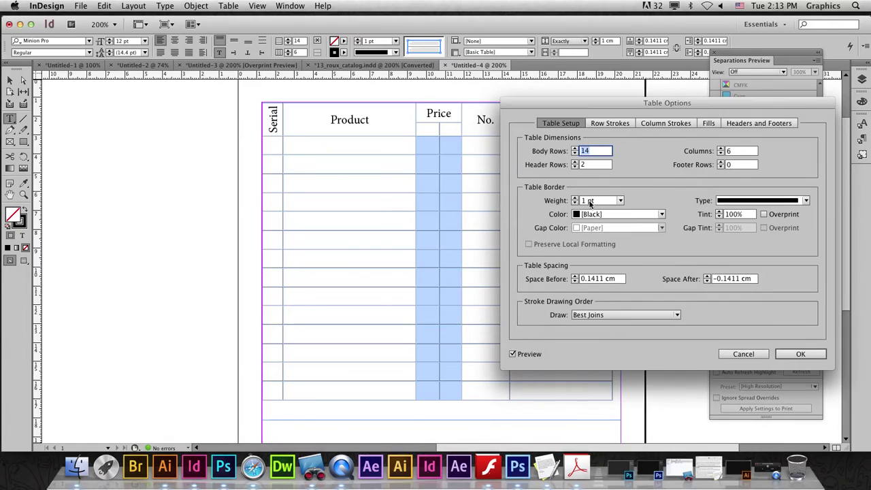
click(575, 198)
click(574, 199)
click(575, 198)
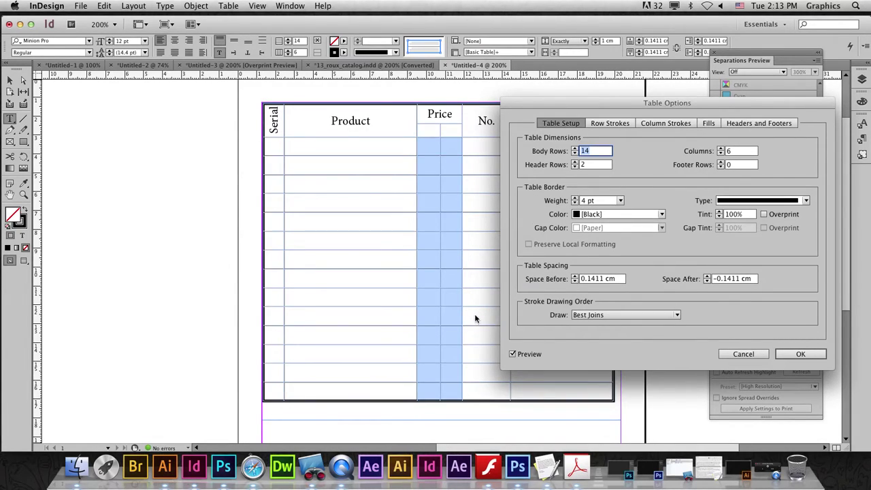
click(575, 203)
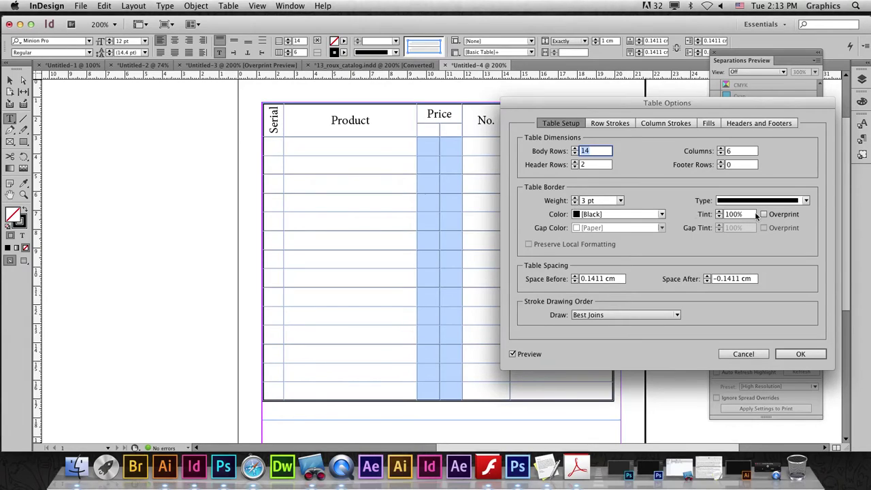
- Make the border a Thick - Thick line in C=100 M=90 Y=10 K=0 dark blue
click(761, 200)
click(758, 278)
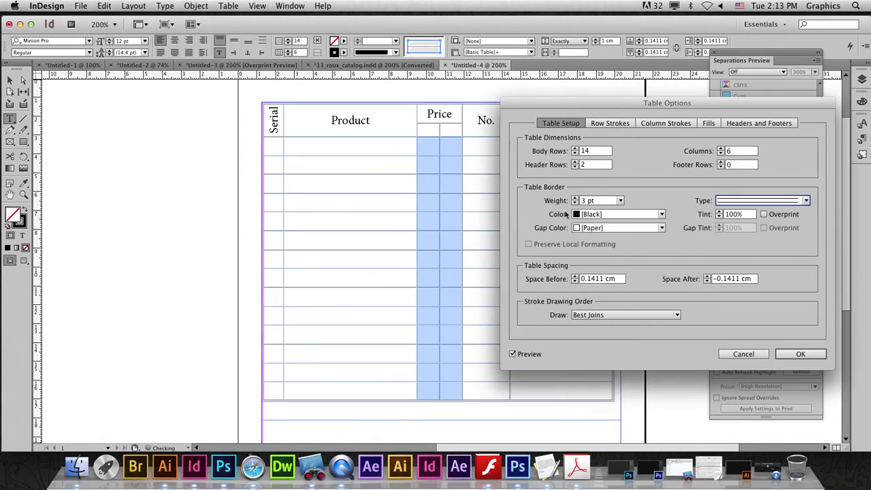
click(762, 201)
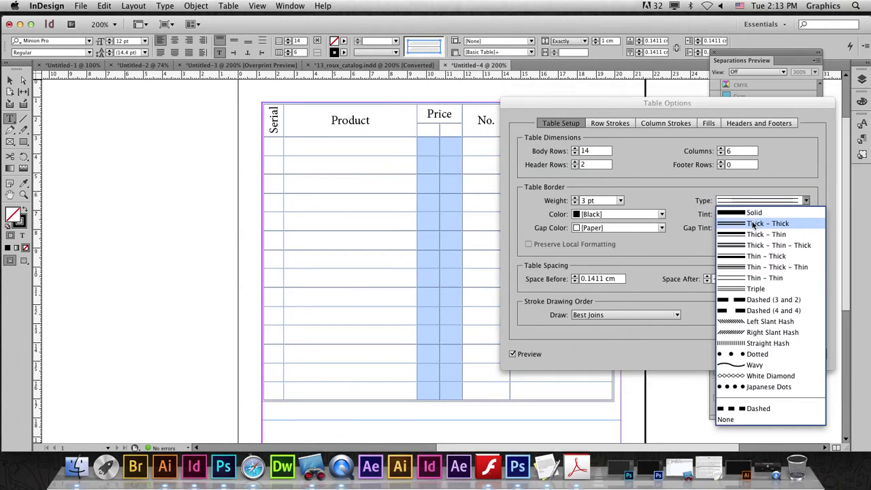
click(751, 223)
click(591, 214)
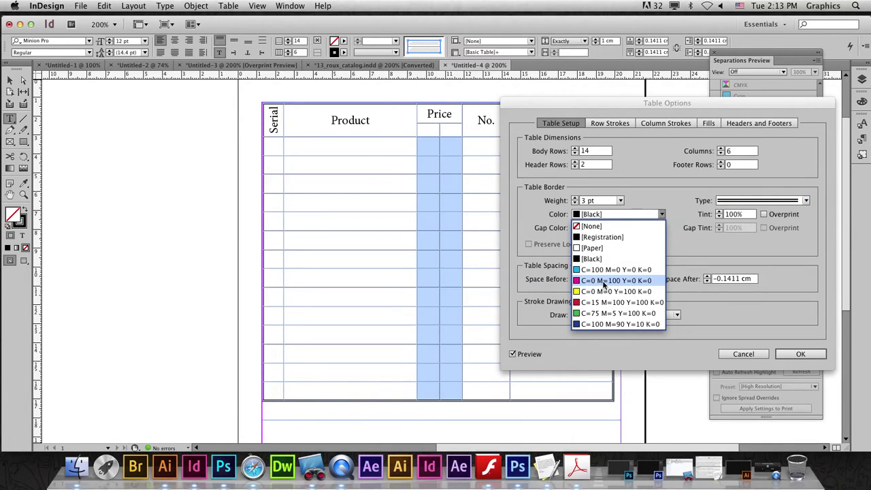
key(Escape)
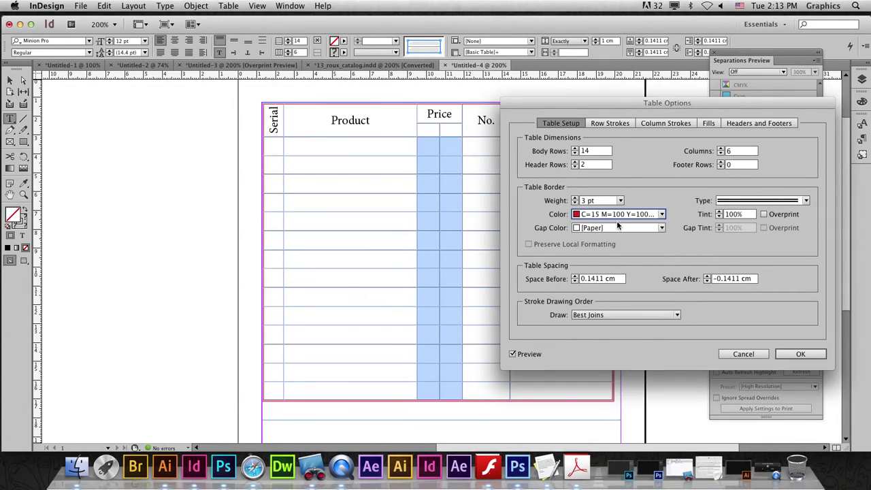
click(612, 212)
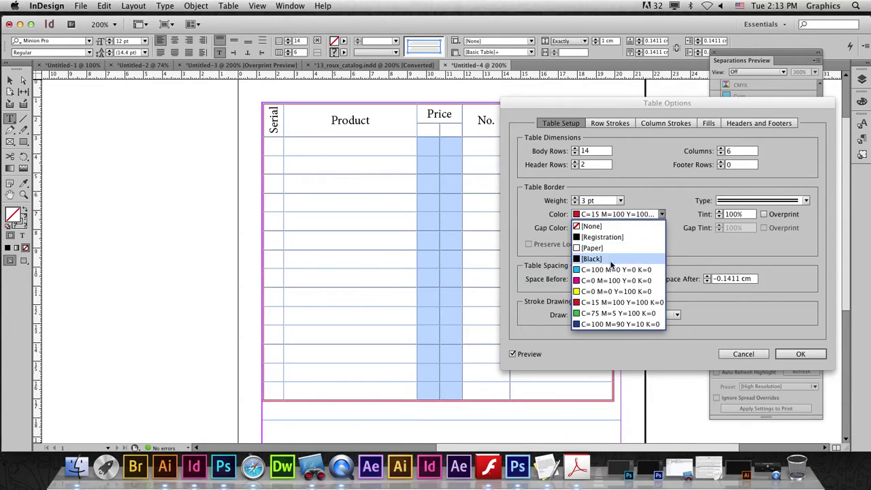
click(591, 324)
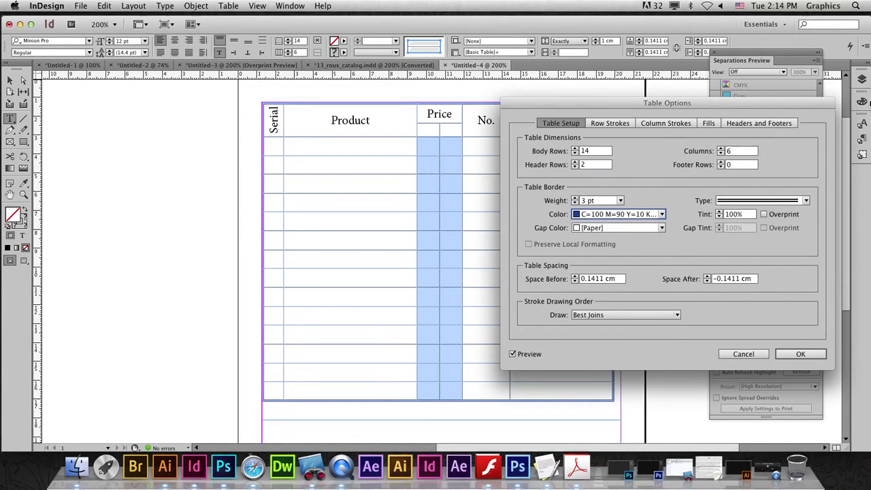
click(614, 124)
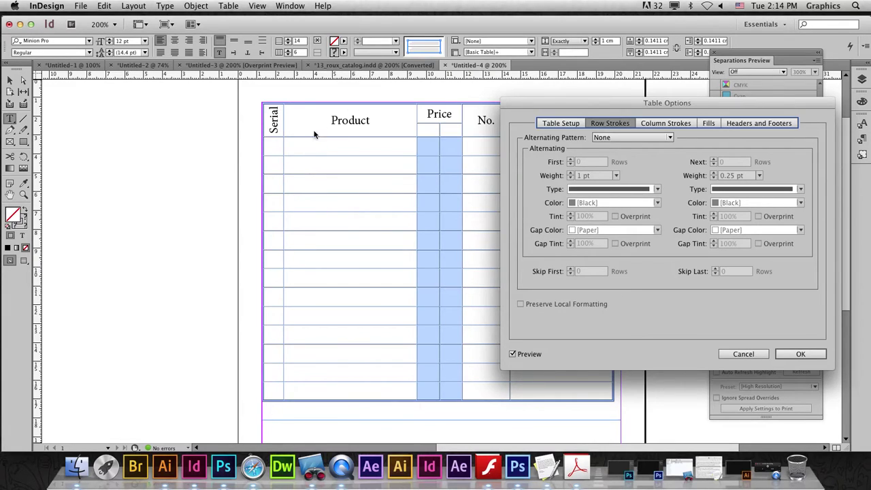
- Set the row stroke pattern to Every Other Row and adjust the First rows count
click(632, 138)
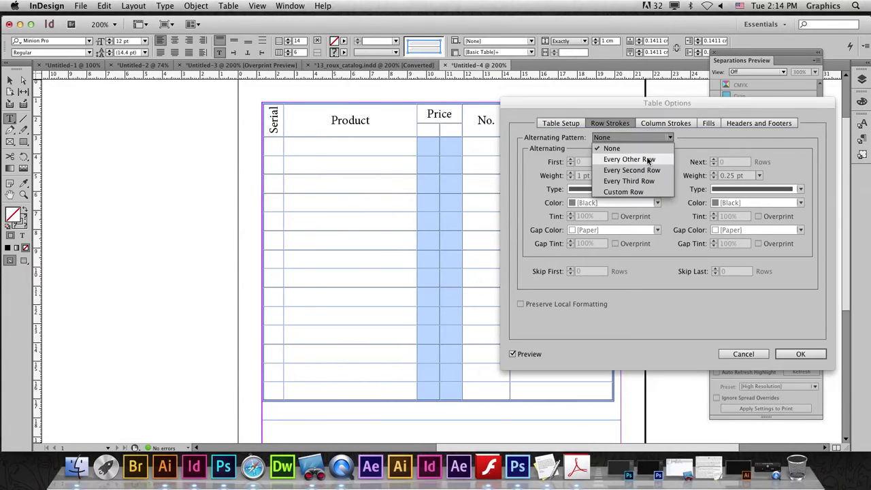
click(650, 158)
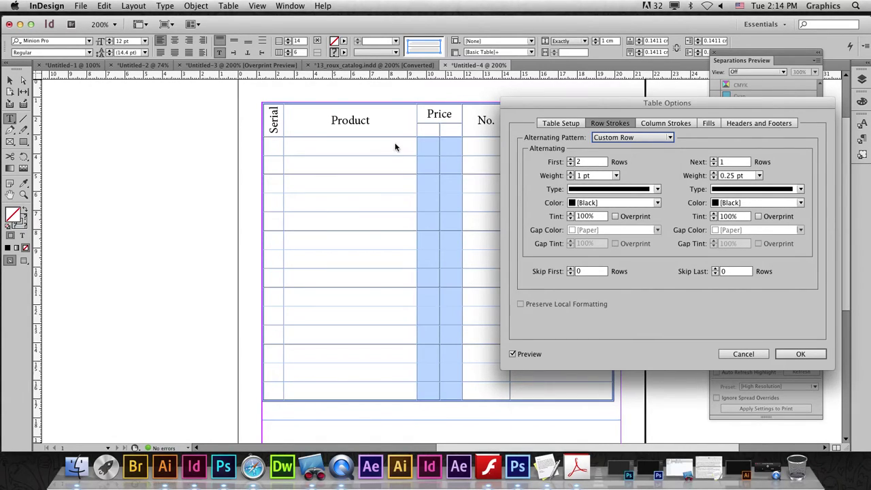
double_click(571, 159)
click(570, 159)
double_click(571, 159)
click(571, 159)
double_click(571, 164)
click(570, 164)
double_click(570, 165)
double_click(571, 164)
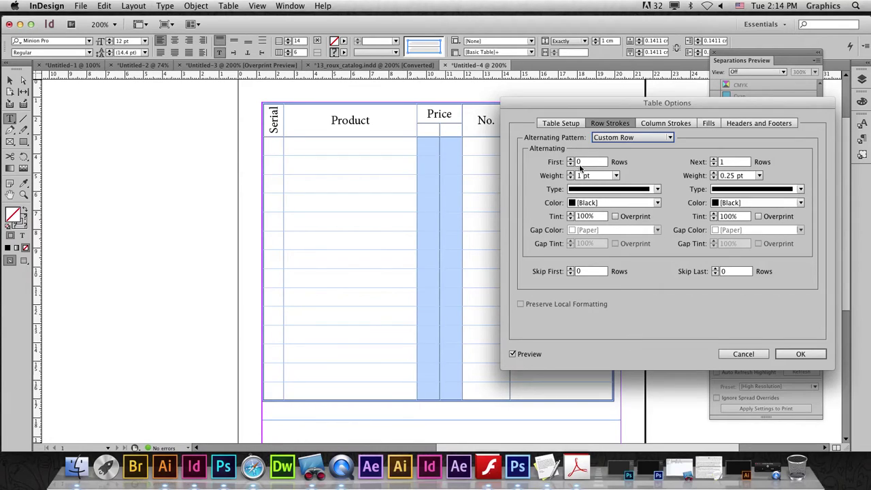
- Set the First row strokes to 1 row at 2 pt weight
triple_click(575, 175)
click(571, 174)
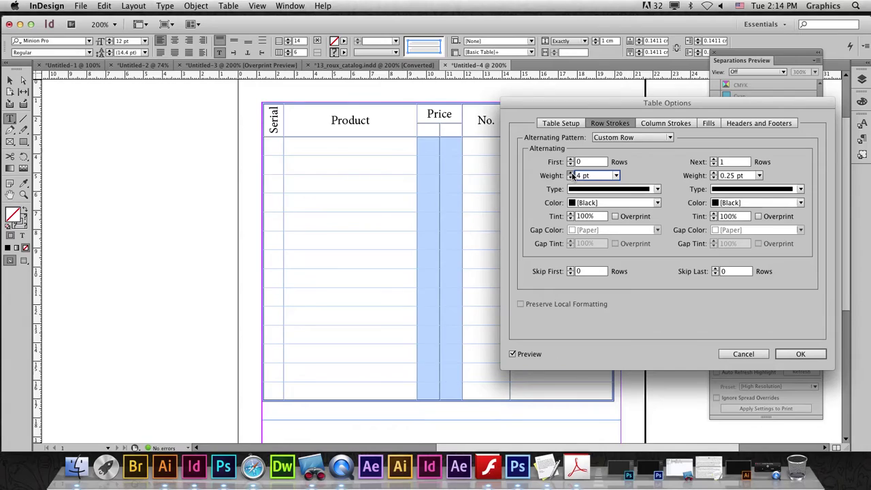
click(571, 178)
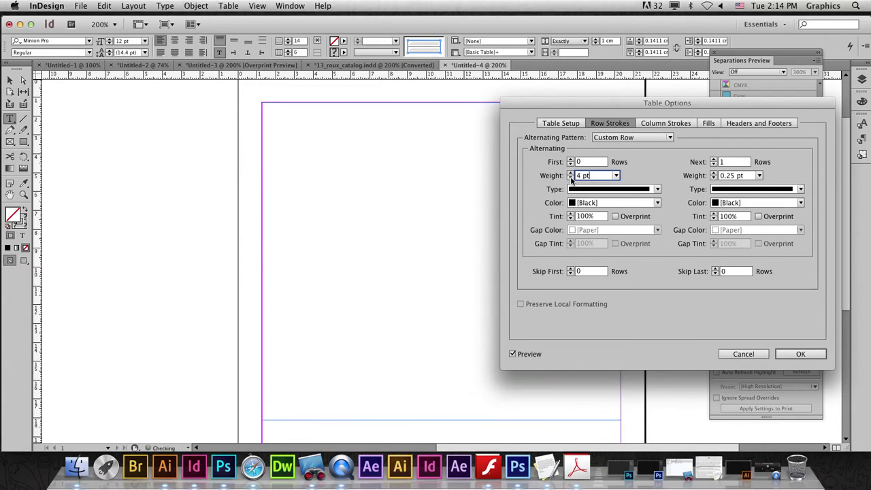
click(571, 159)
click(571, 172)
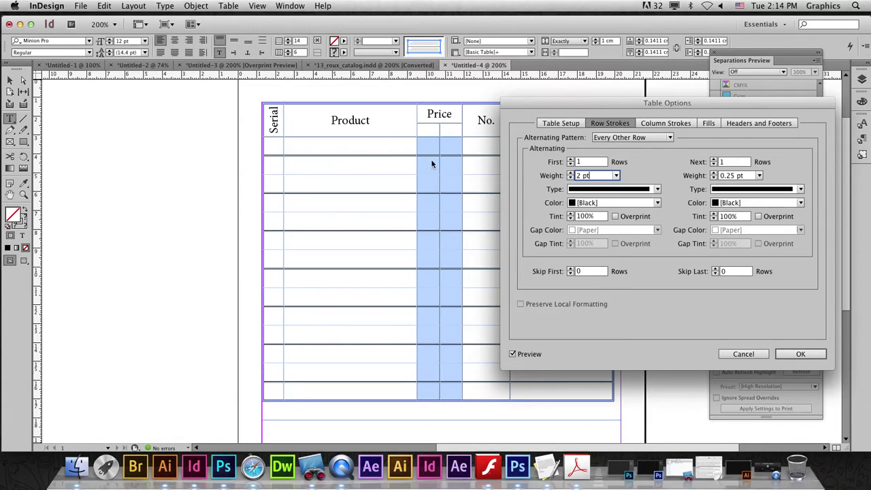
- Set the Next row strokes to 1 row as a 2 pt Dotted line
click(714, 160)
click(713, 159)
click(714, 160)
click(714, 159)
click(713, 165)
click(714, 164)
click(713, 165)
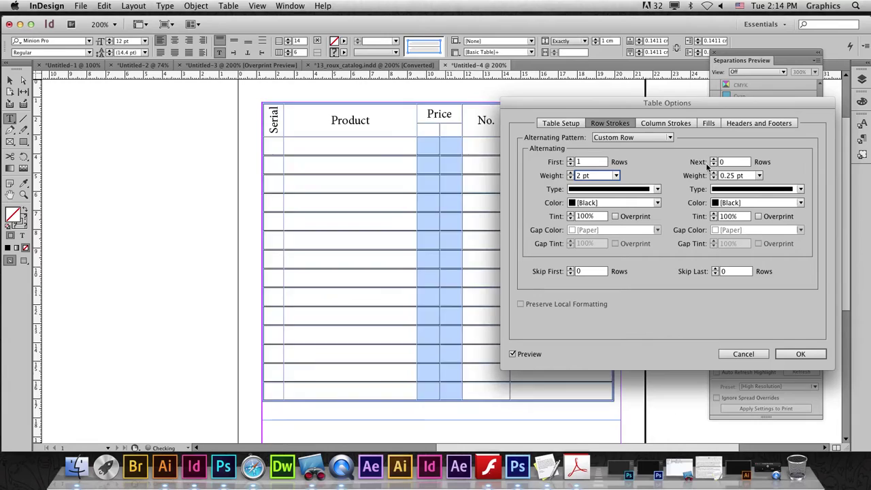
click(713, 165)
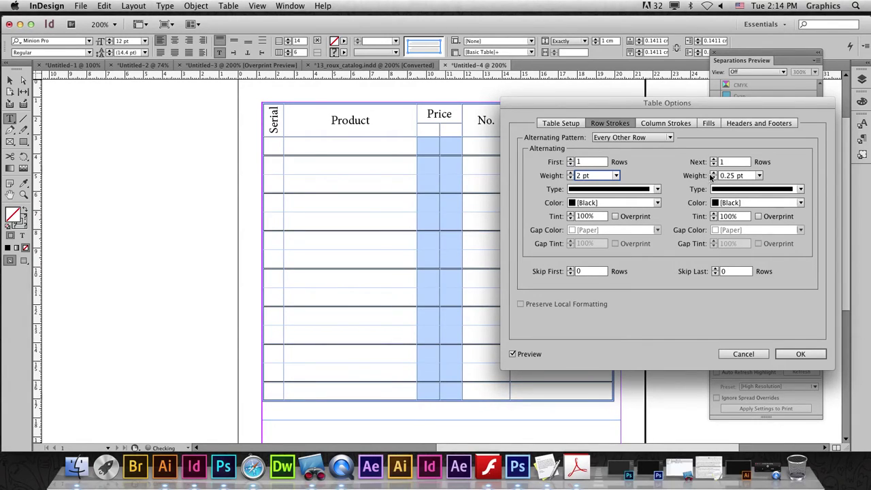
click(713, 173)
click(714, 173)
click(714, 173)
click(713, 173)
click(714, 173)
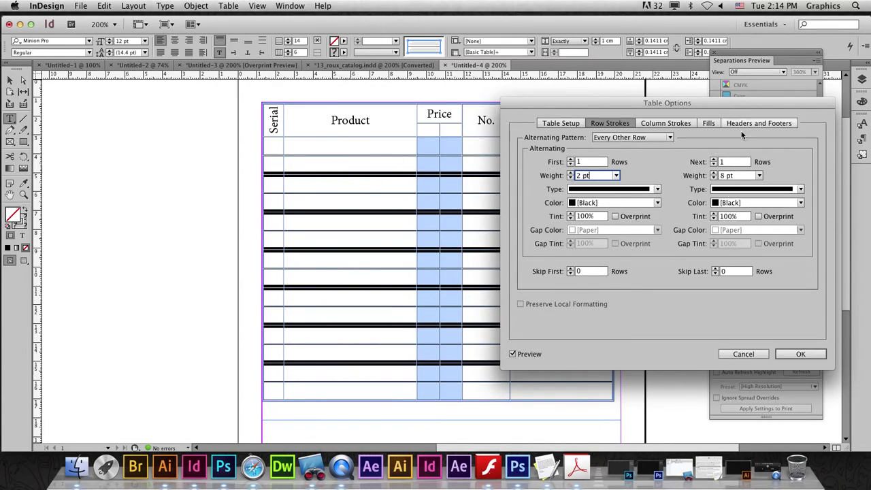
click(713, 178)
click(714, 178)
click(713, 178)
click(714, 178)
click(713, 177)
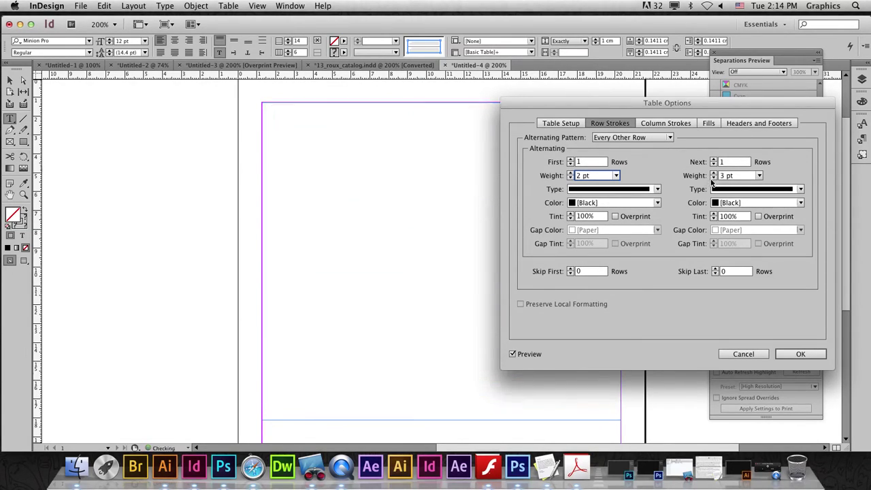
click(714, 177)
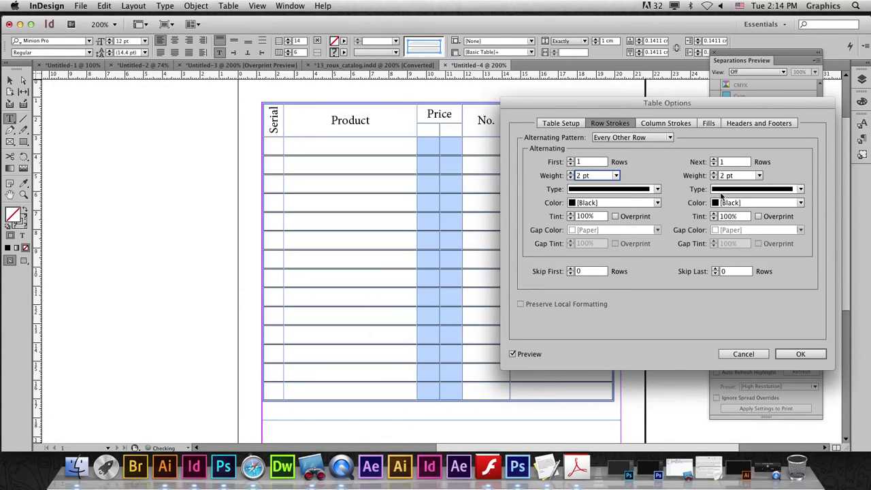
click(800, 188)
click(750, 344)
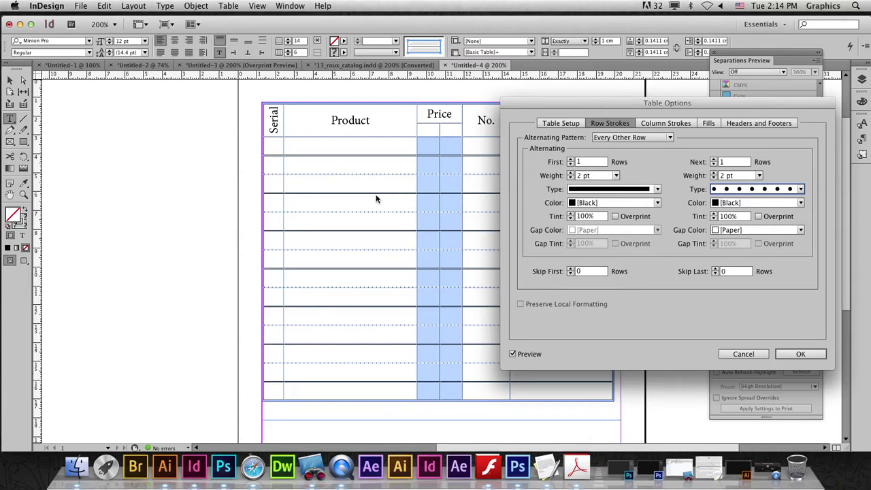
- Colour the First row strokes cyan C=100 M=0 Y=0 K=0 and review Column Strokes
click(656, 203)
click(632, 259)
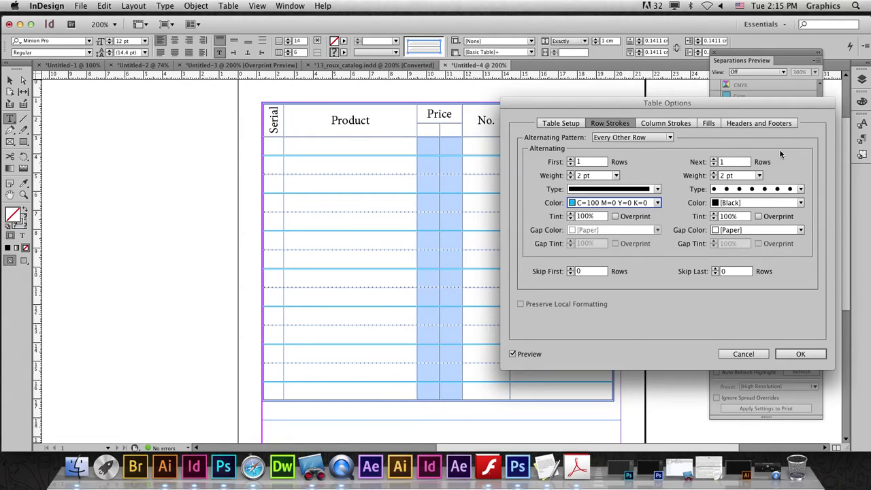
click(665, 123)
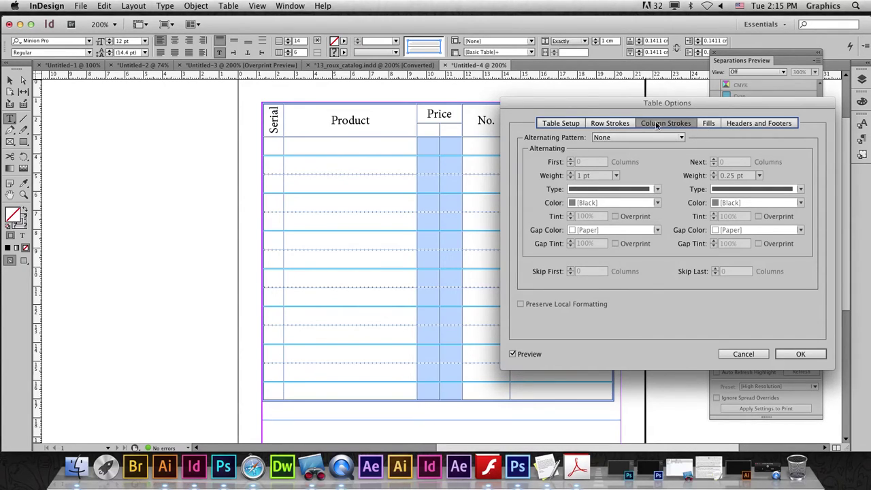
click(707, 123)
click(611, 124)
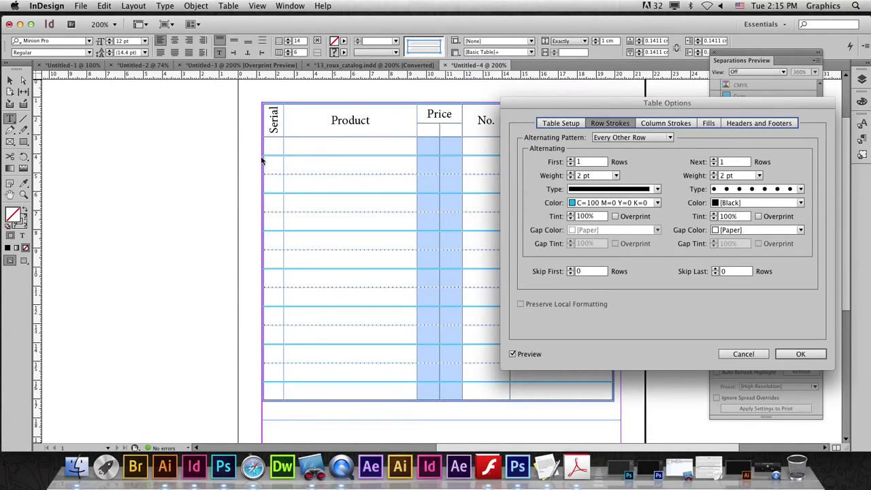
click(665, 123)
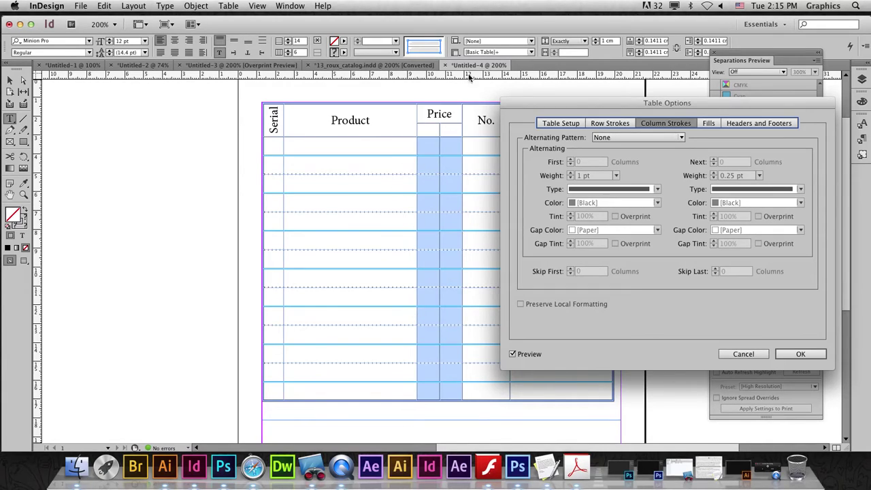
click(709, 128)
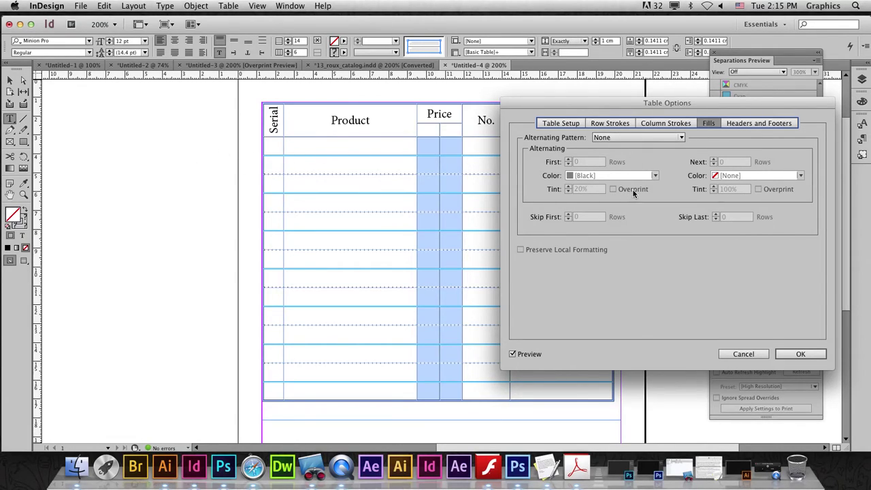
- Set the alternating fill pattern to First 1 row and Next 2 rows
click(627, 136)
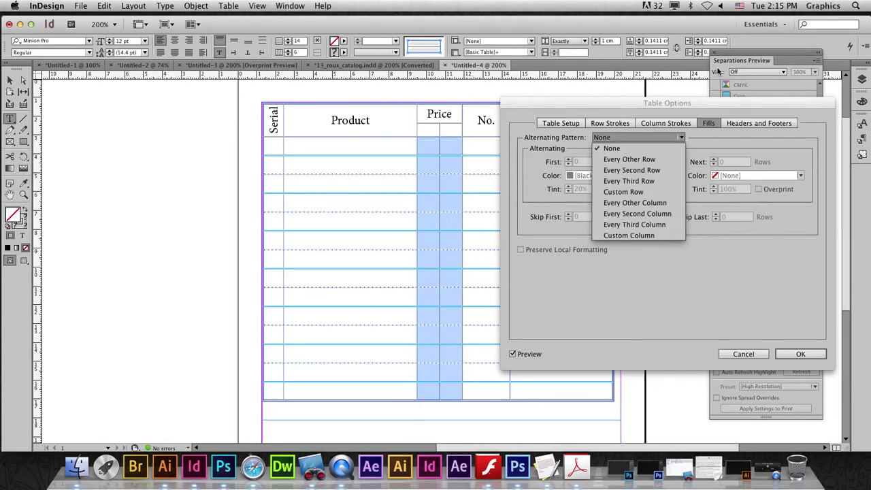
click(666, 159)
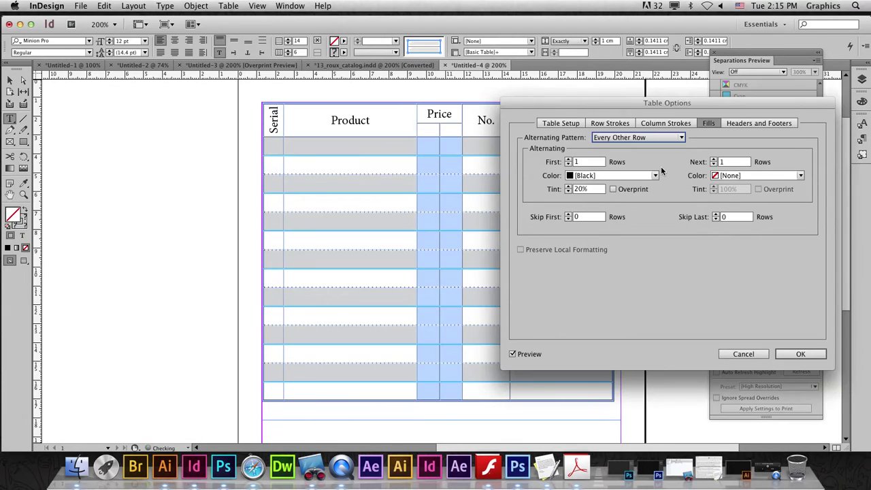
click(569, 159)
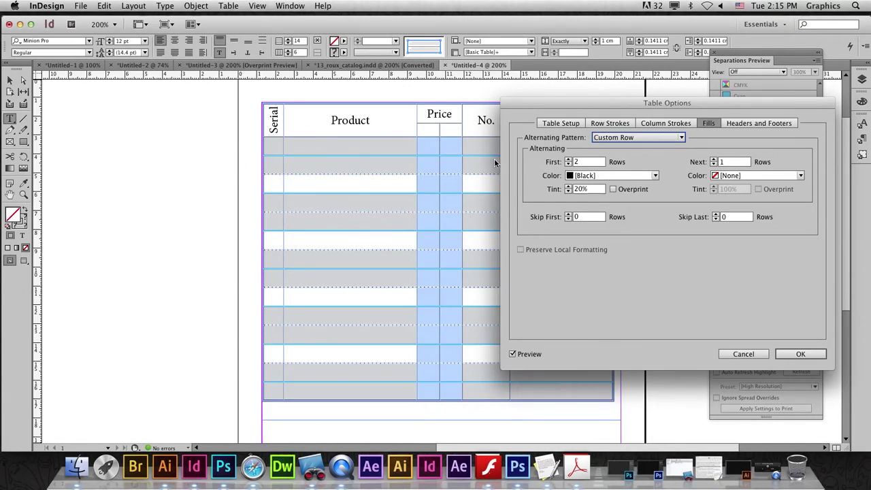
click(568, 158)
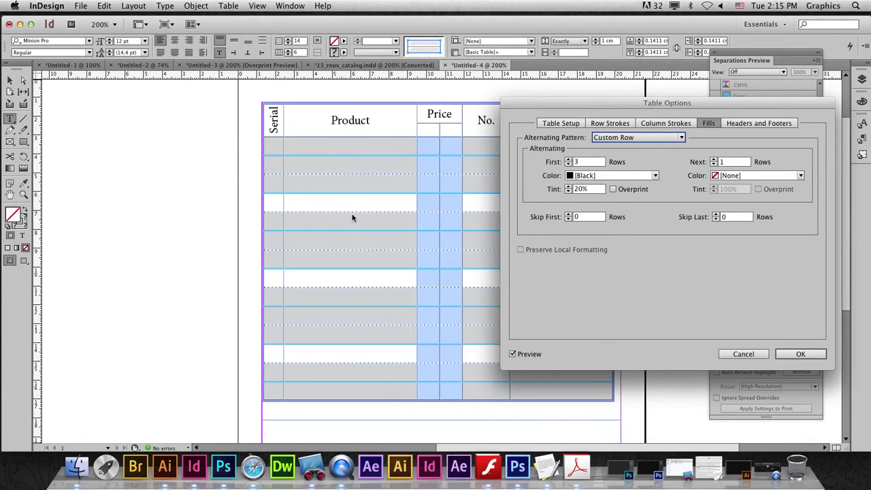
click(569, 164)
click(569, 164)
click(714, 160)
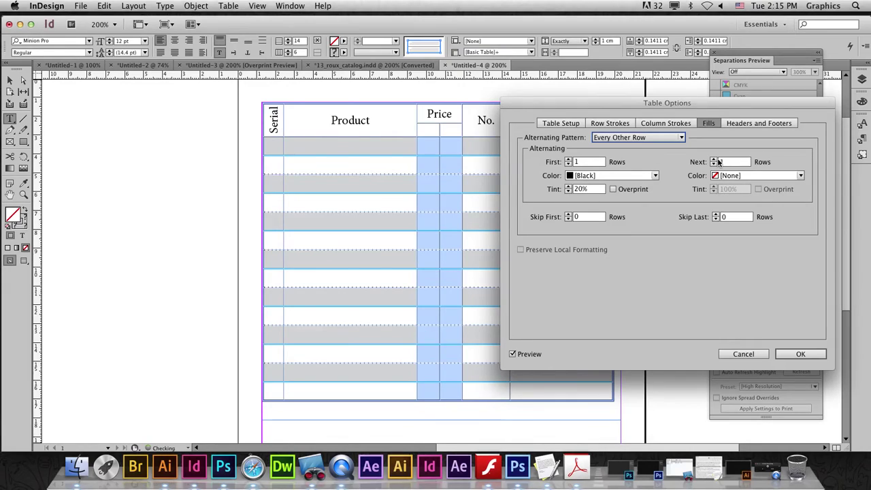
click(714, 159)
click(569, 159)
click(569, 159)
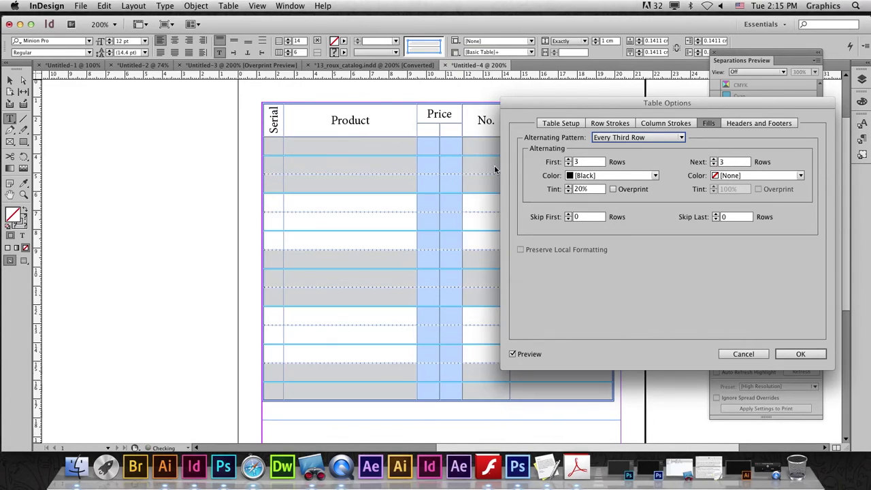
click(568, 164)
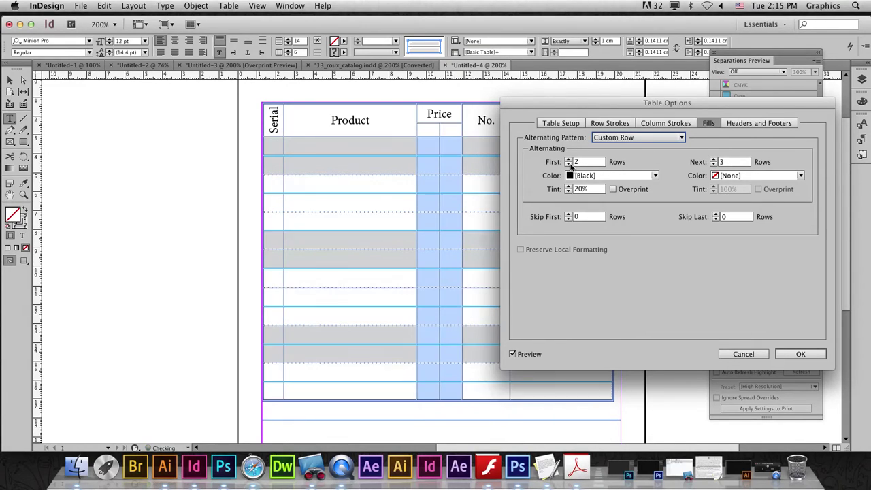
click(569, 164)
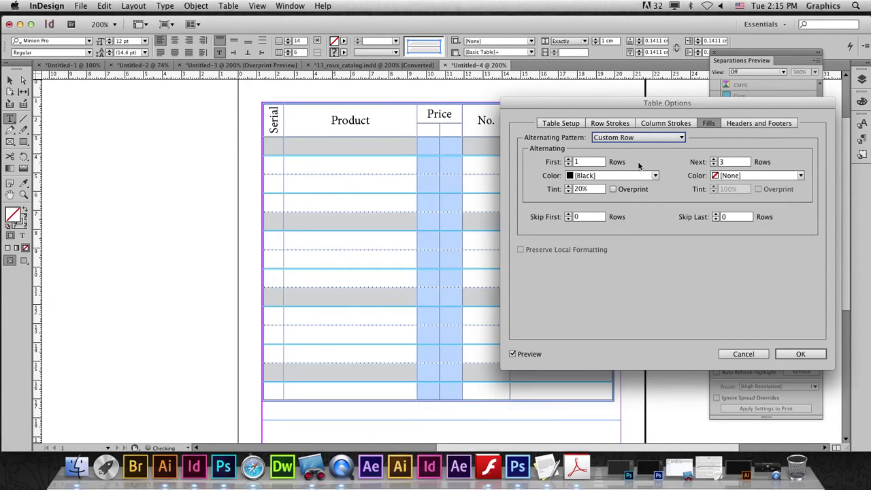
click(712, 165)
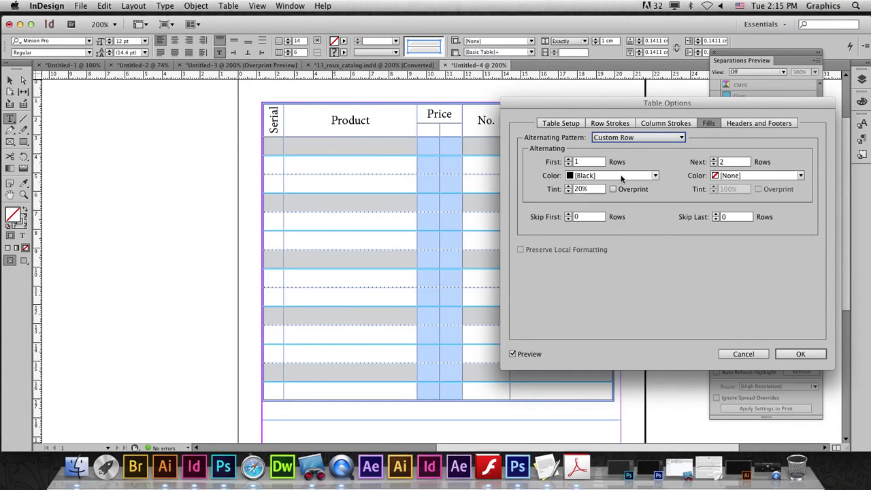
- Fill the first rows with C=100 M=0 Y=0 K=0 cyan at 20% tint
click(620, 175)
click(599, 241)
click(598, 193)
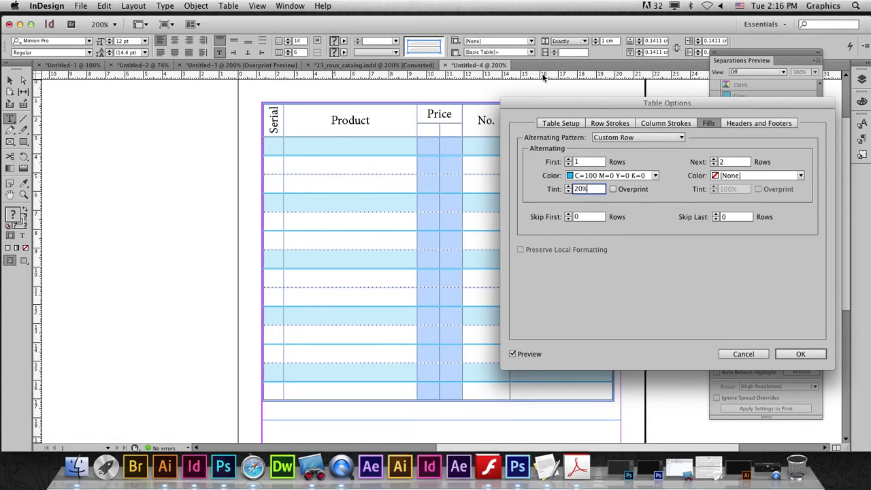
- Change the row fill tint to 47% with an every-other-row pattern
click(569, 192)
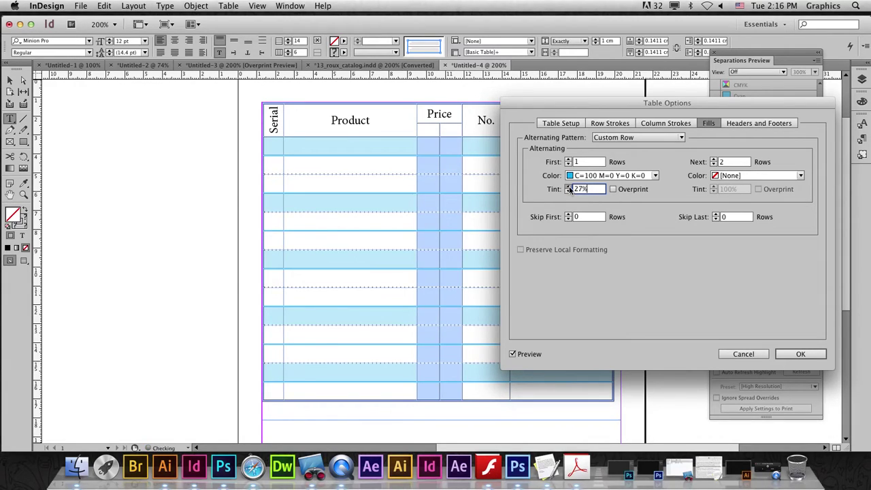
text(70)
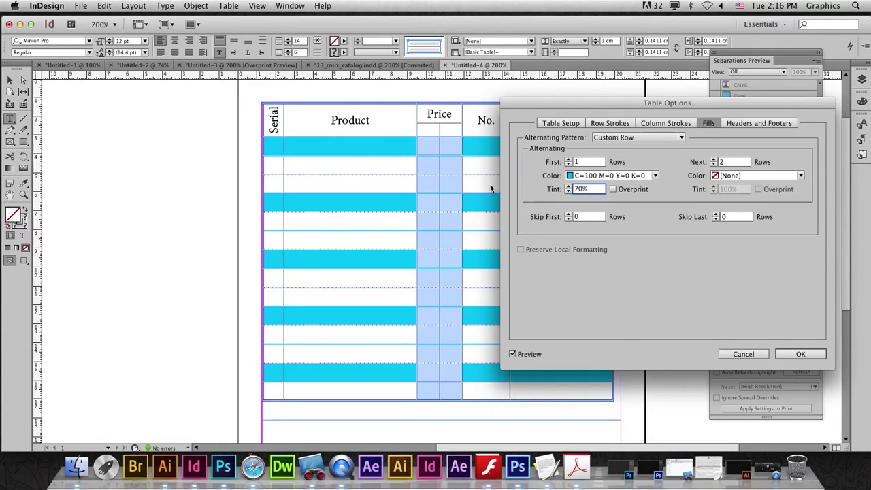
click(569, 192)
click(713, 164)
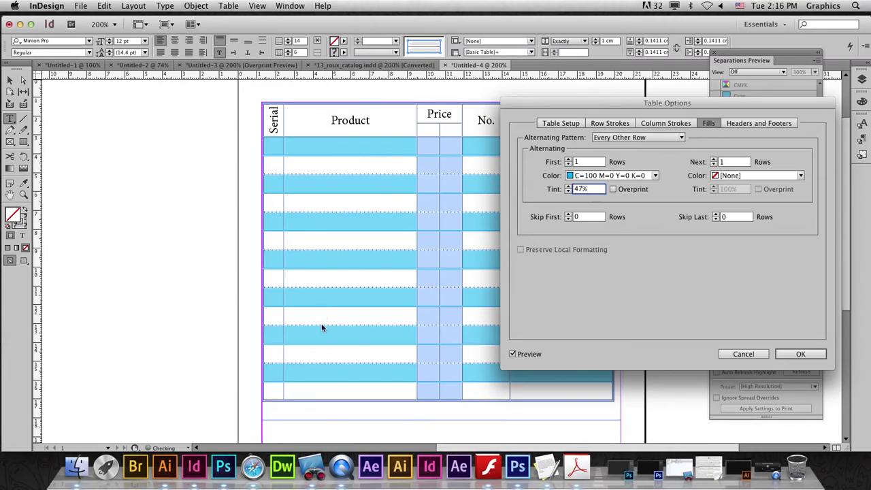
- Keep 2 header rows in Headers and Footers and apply the table options
click(748, 123)
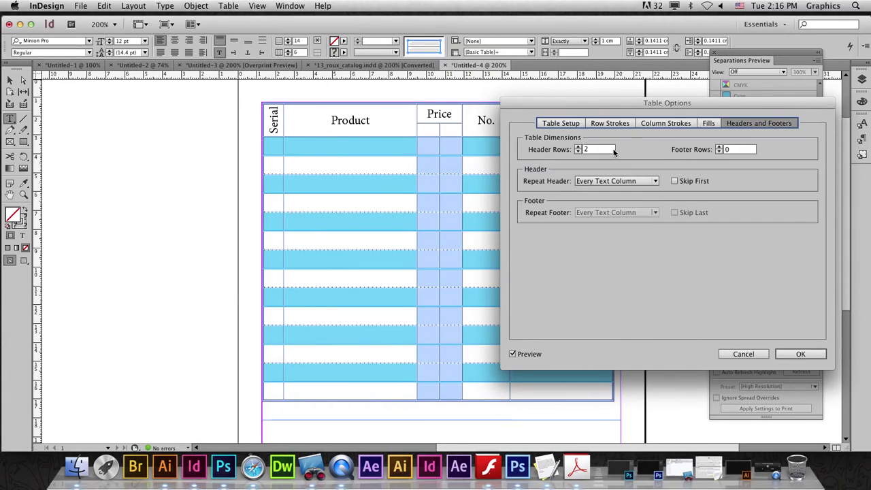
click(577, 147)
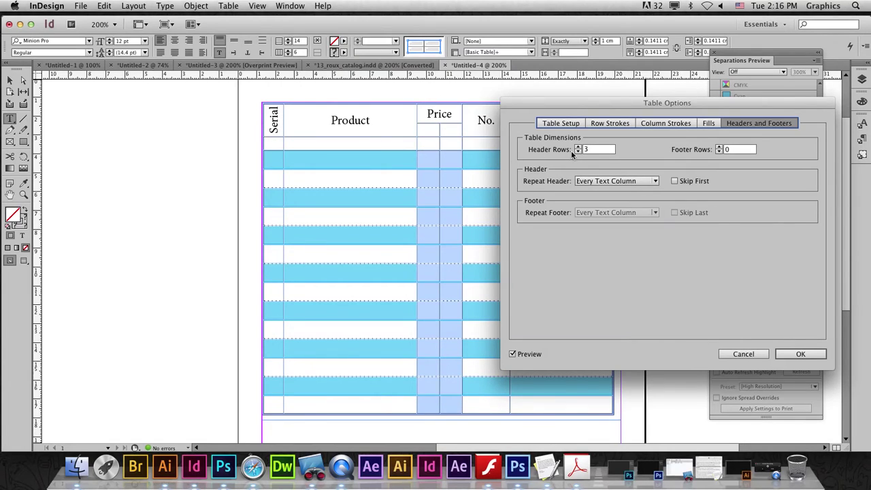
click(577, 151)
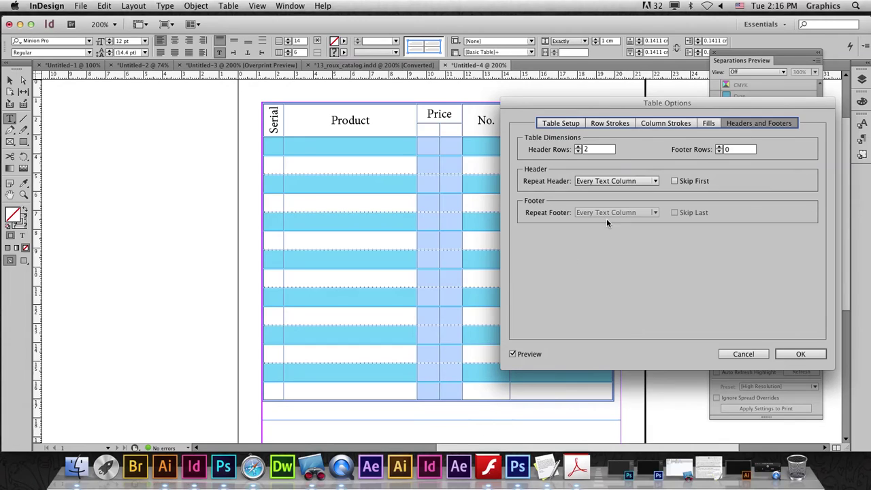
click(800, 354)
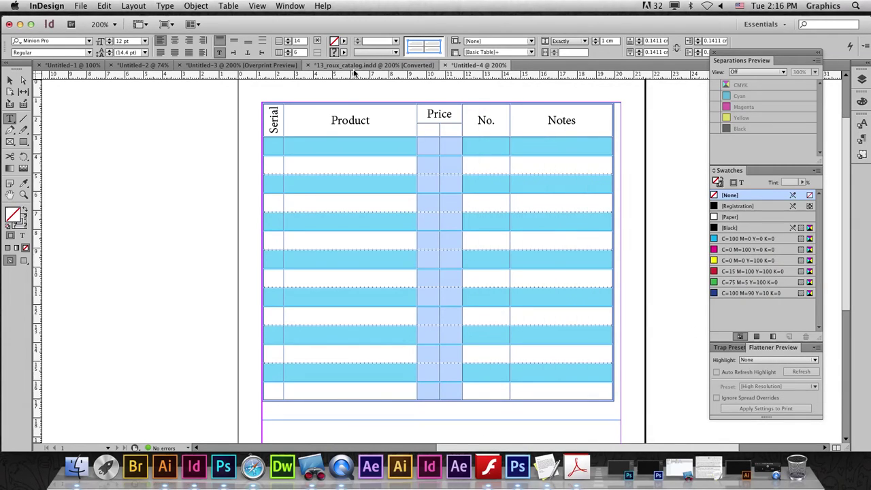
- Shorten the table's text frame on page 1 so the table overflows
key(super+minus)
key(super+minus)
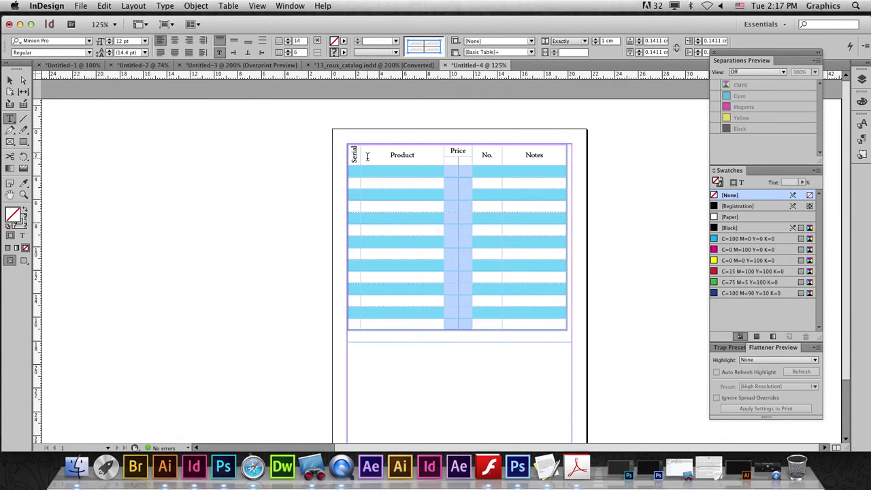
click(11, 80)
drag(458, 342, 459, 236)
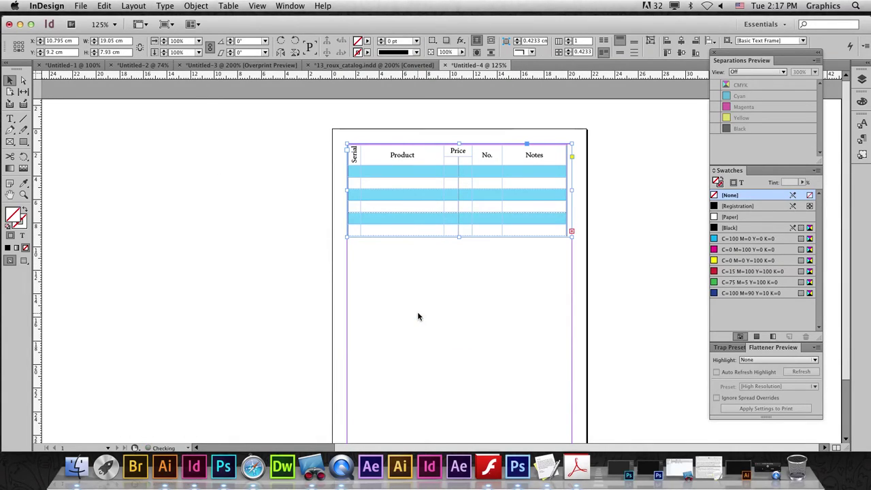
click(490, 282)
scroll(486, 260, down, 3)
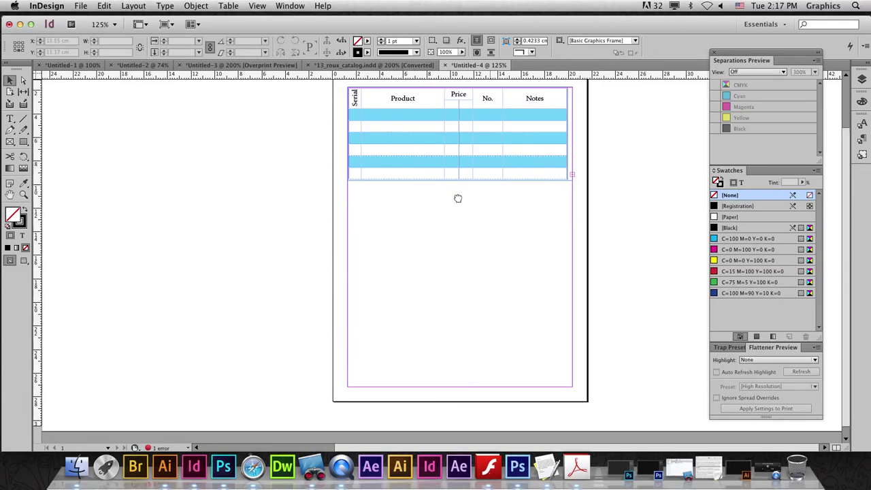
click(461, 153)
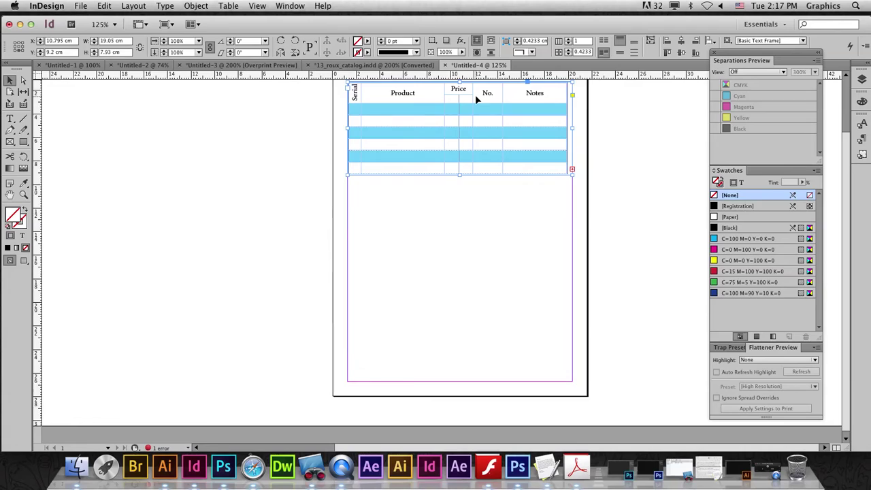
- Load the overflowing table text from the frame's red out-port
key(super+minus)
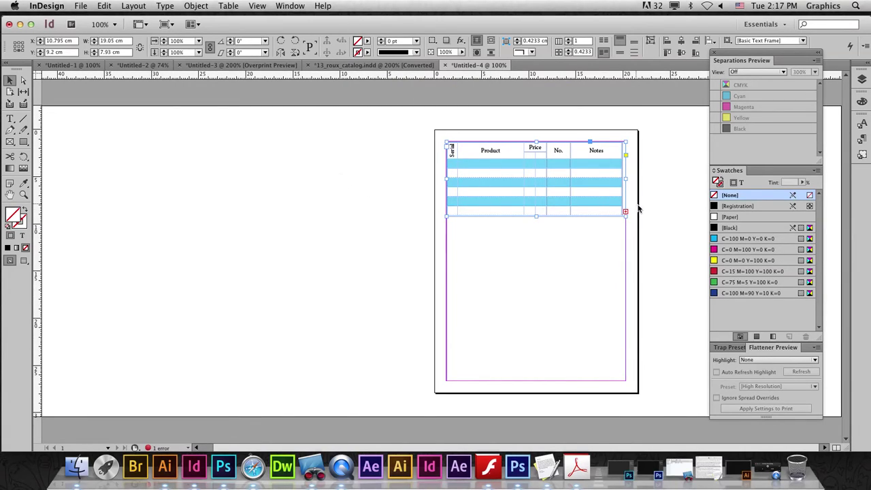
click(625, 212)
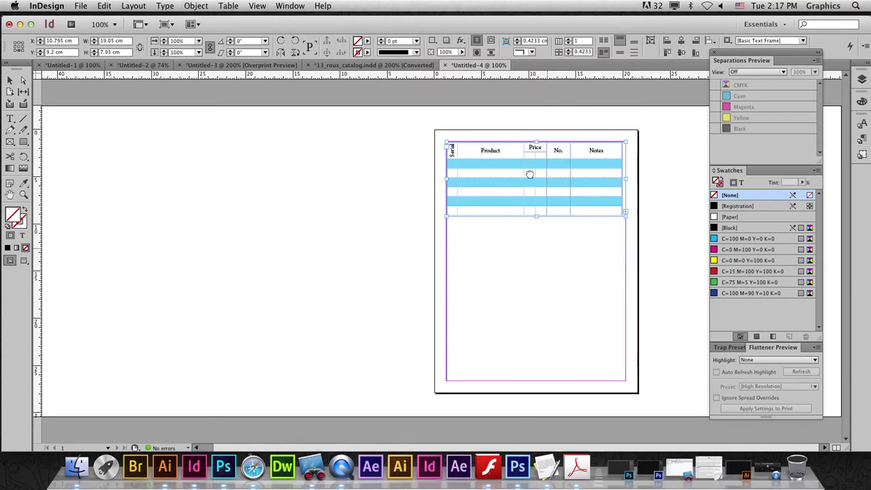
click(290, 6)
key(Escape)
click(290, 5)
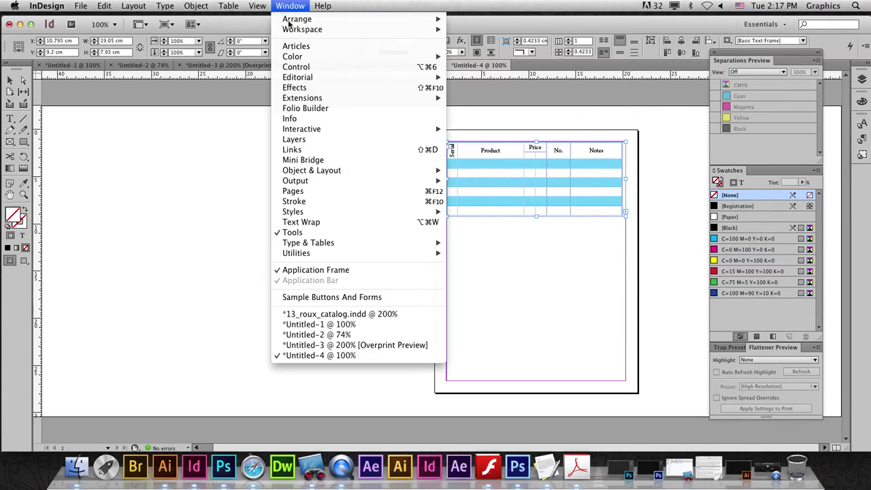
- Add two pages in the Pages panel so the document has three pages
click(320, 195)
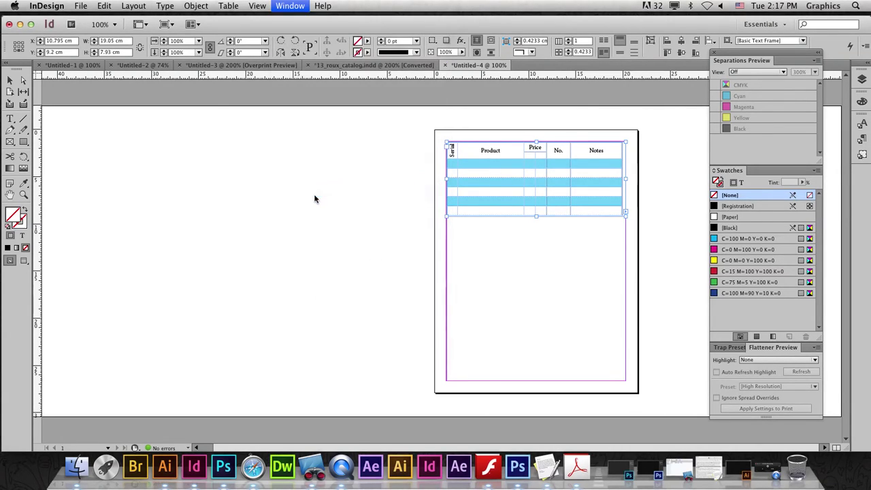
click(793, 299)
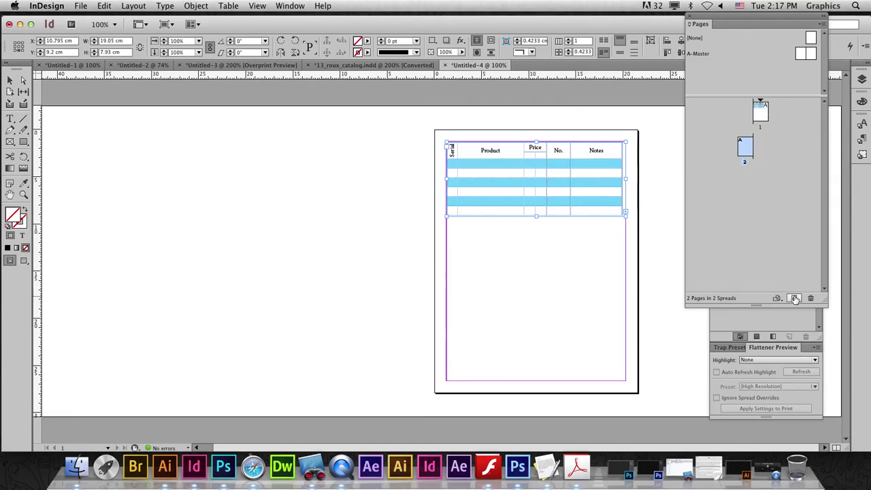
click(793, 299)
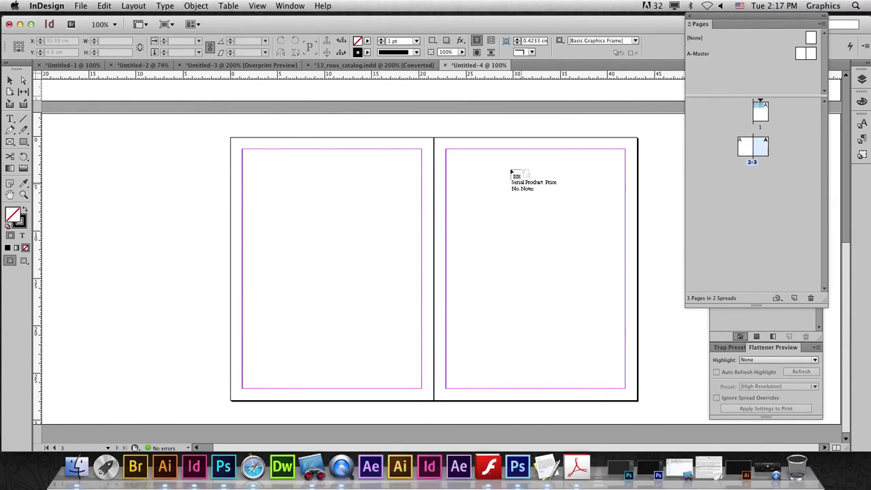
scroll(455, 278, up, 5)
scroll(428, 225, up, 3)
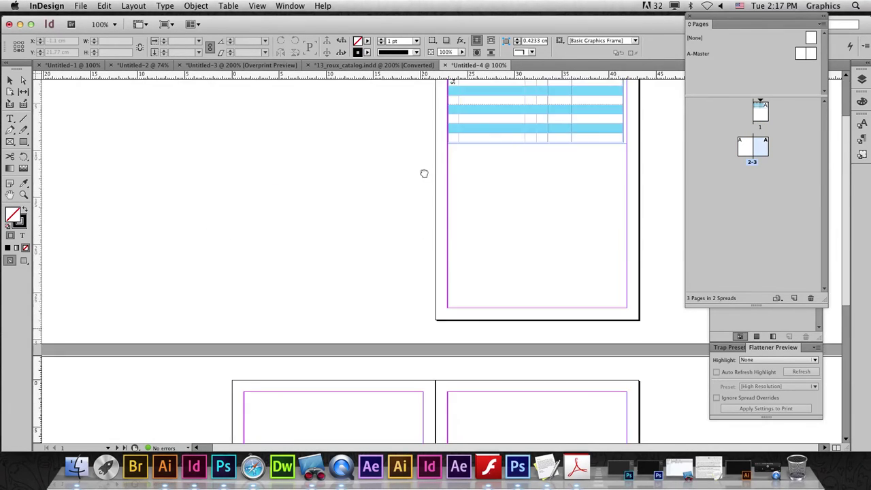
scroll(415, 163, down, 6)
- Draw a threaded frame on page 2 for the continued table and size it to fit
click(246, 186)
drag(246, 186, 417, 264)
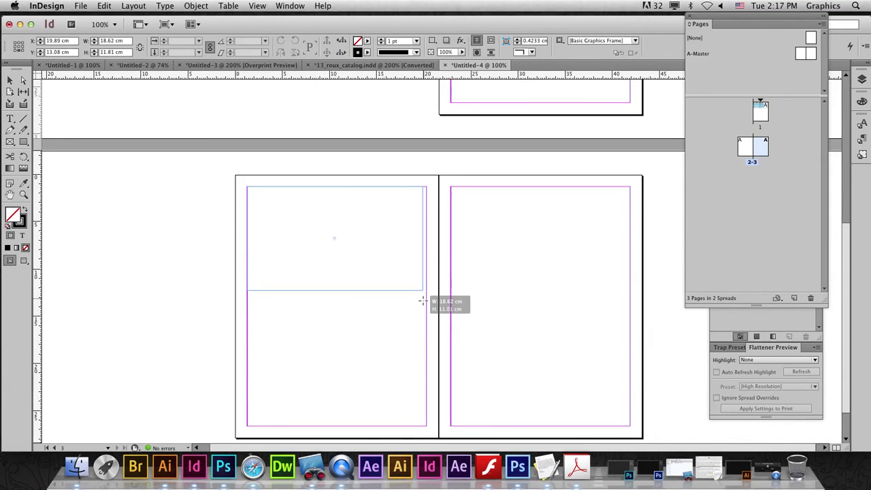
drag(417, 263, 427, 301)
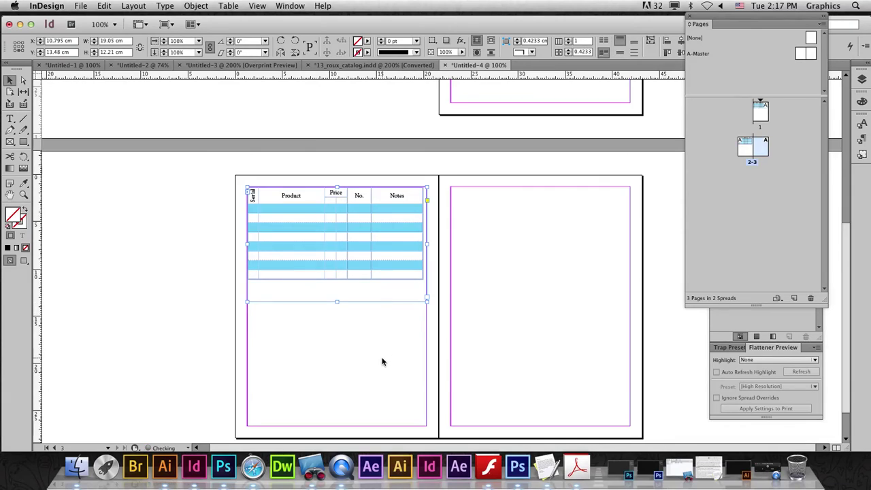
drag(336, 301, 334, 286)
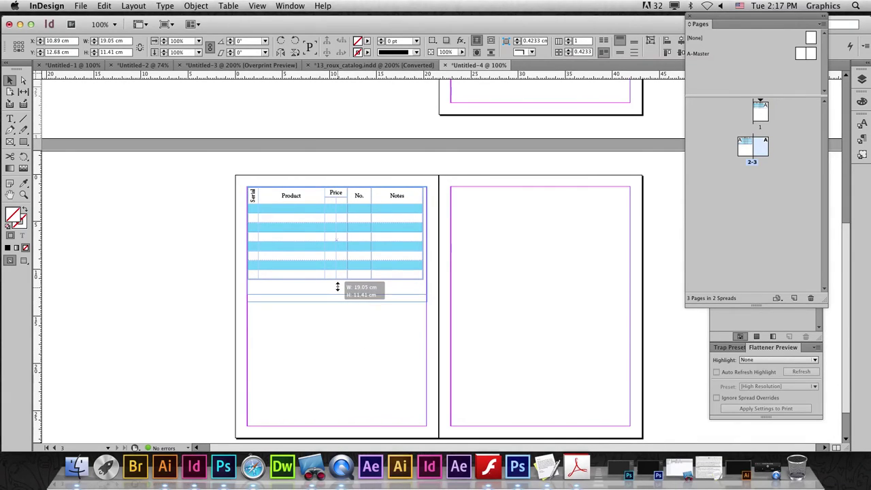
click(64, 130)
drag(365, 132, 299, 320)
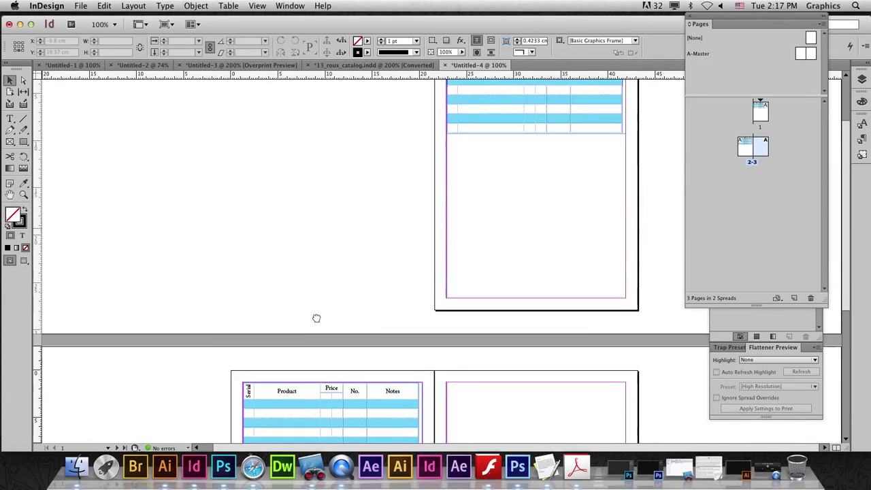
- Change the table header word 'Product' to 'Name'
scroll(317, 307, up, 3)
scroll(354, 157, down, 5)
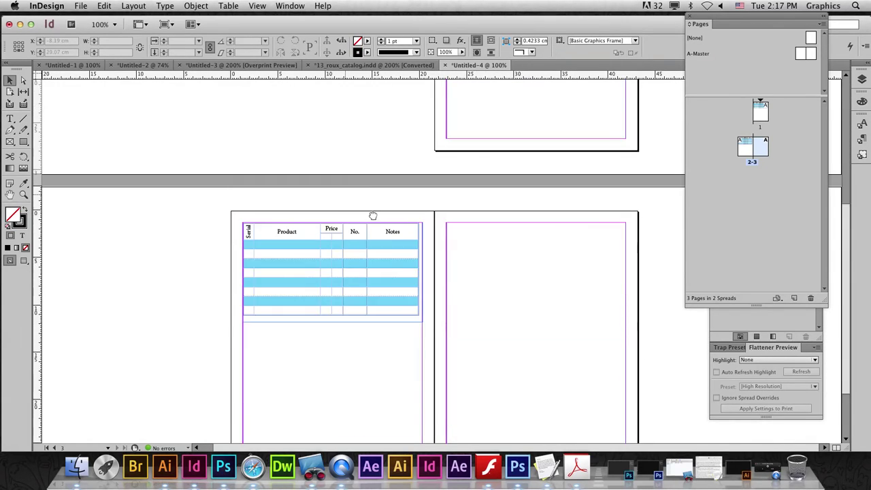
scroll(320, 293, up, 5)
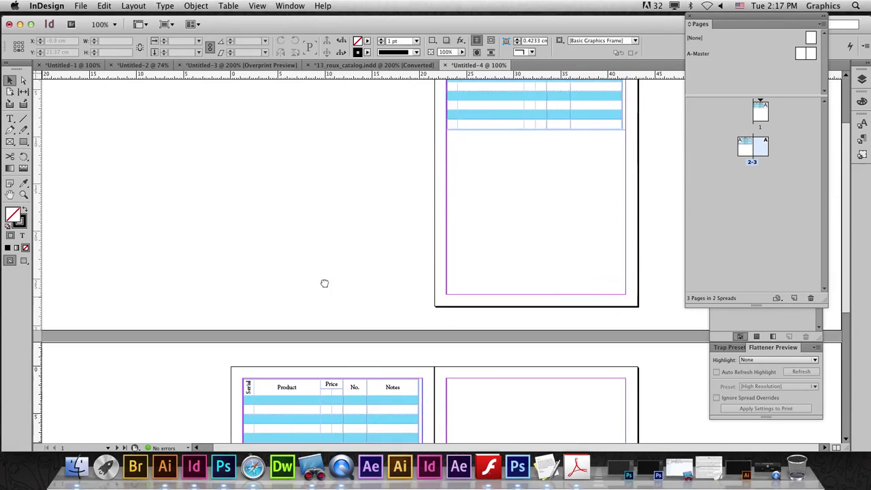
scroll(304, 285, down, 4)
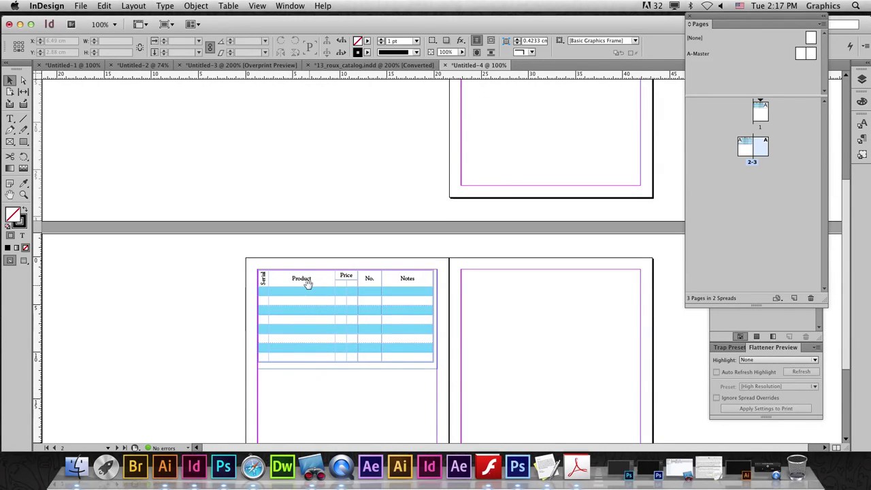
scroll(409, 265, up, 2)
scroll(408, 265, up, 3)
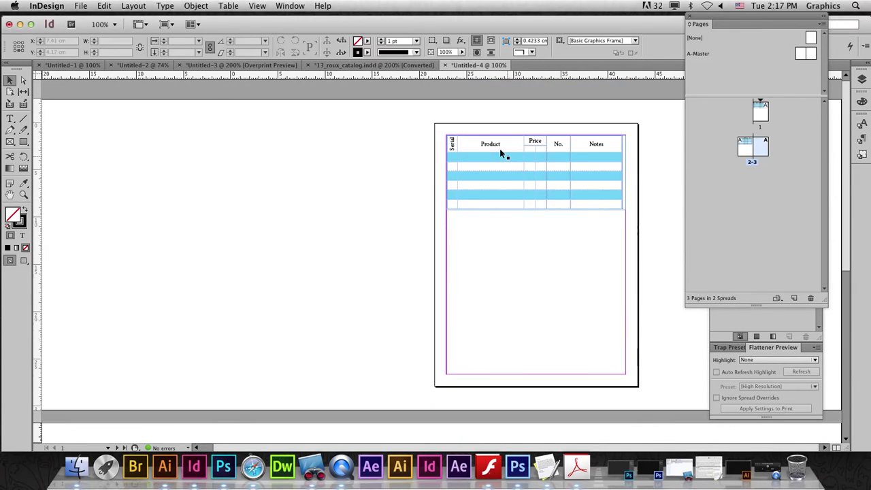
double_click(503, 144)
drag(502, 143, 475, 145)
text(Name)
- Delete the table's continued text frame on page 2, leaving the 2-3 spread empty
click(11, 79)
scroll(361, 259, down, 5)
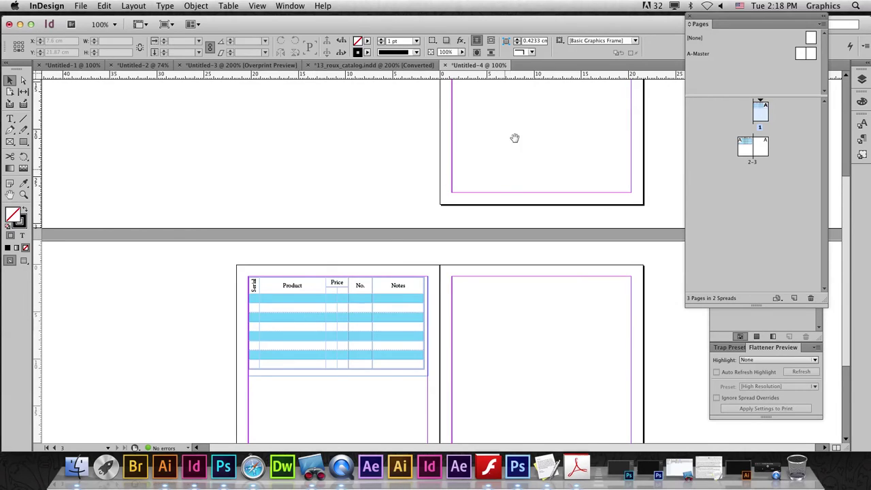
scroll(528, 198, up, 5)
scroll(528, 198, up, 1)
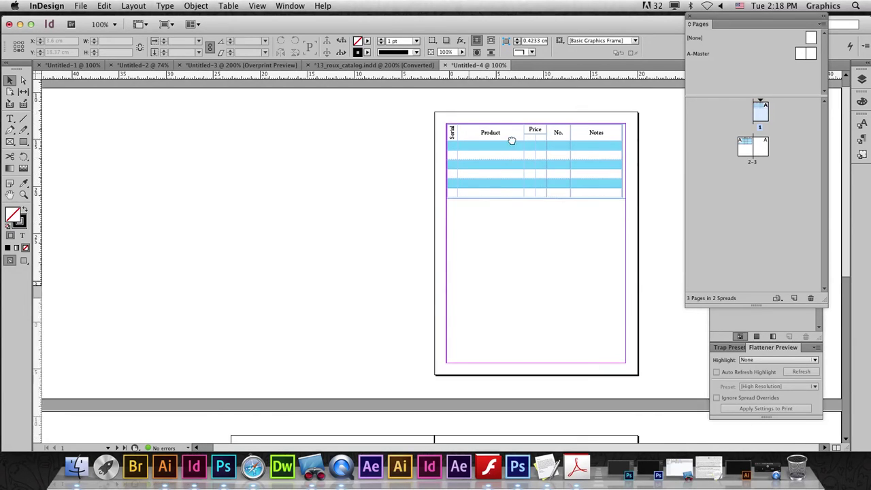
scroll(511, 140, down, 5)
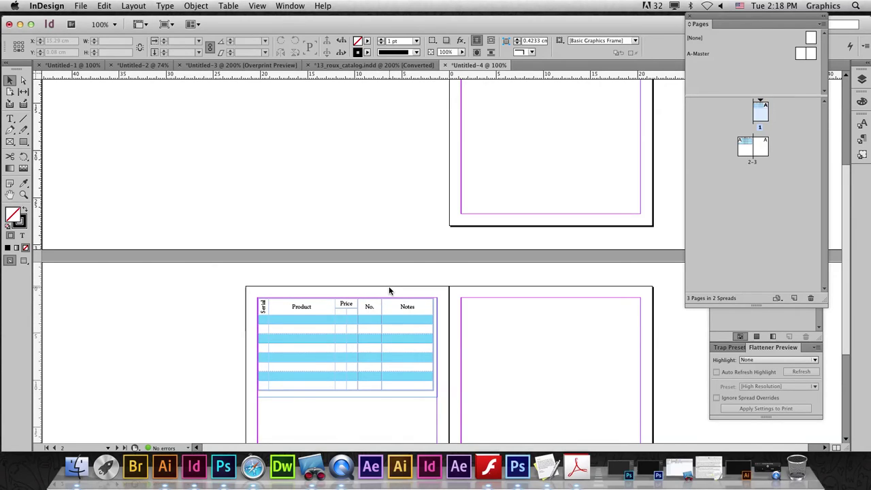
scroll(537, 205, up, 4)
scroll(476, 262, up, 1)
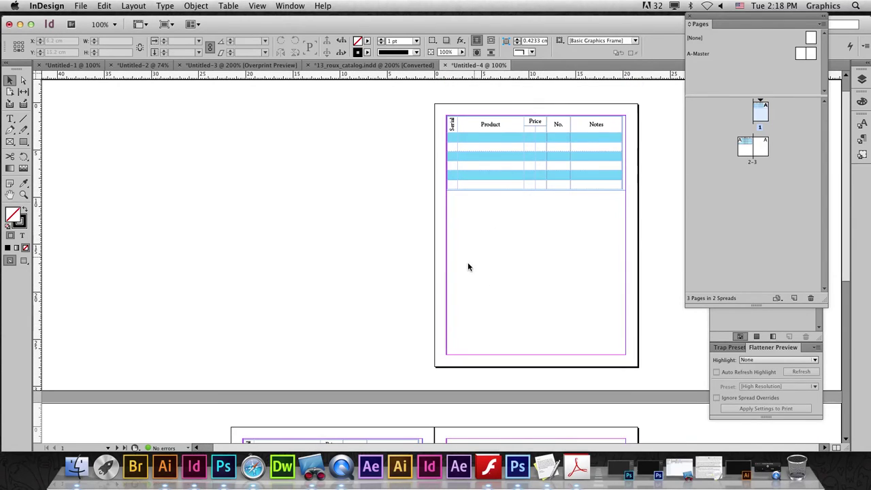
scroll(507, 211, down, 2)
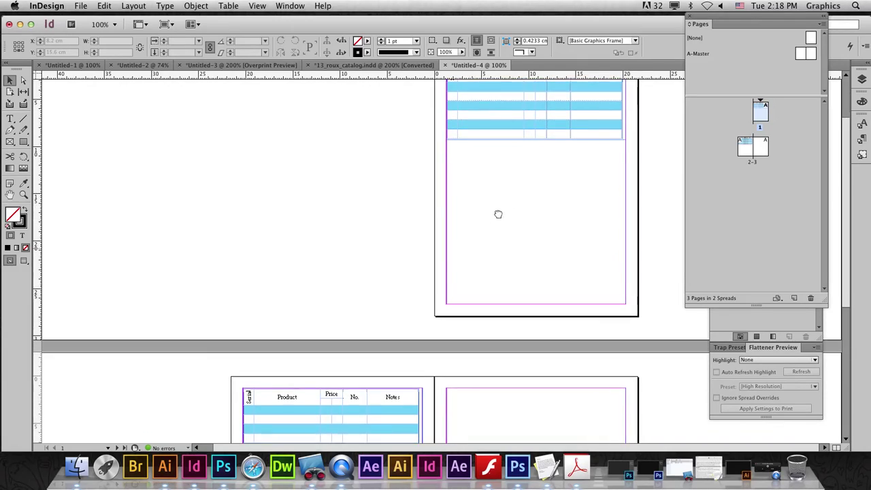
scroll(500, 197, up, 1)
click(512, 160)
scroll(476, 225, up, 1)
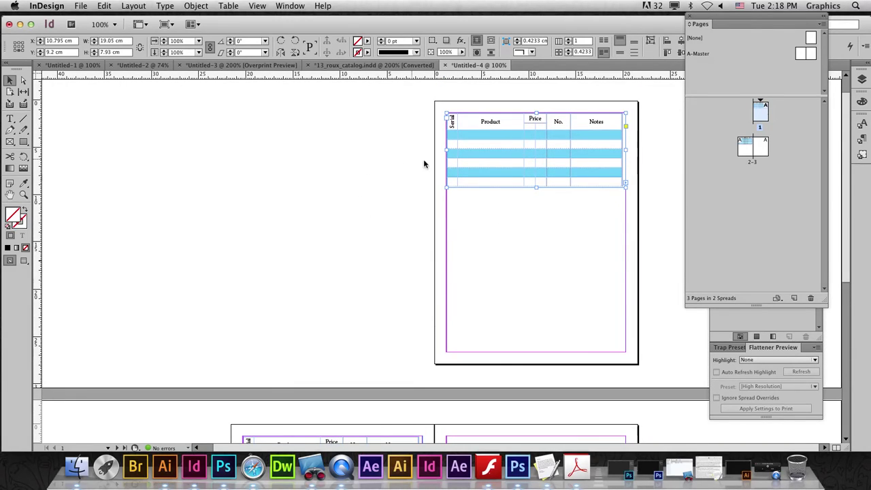
scroll(476, 218, down, 2)
scroll(401, 204, down, 1)
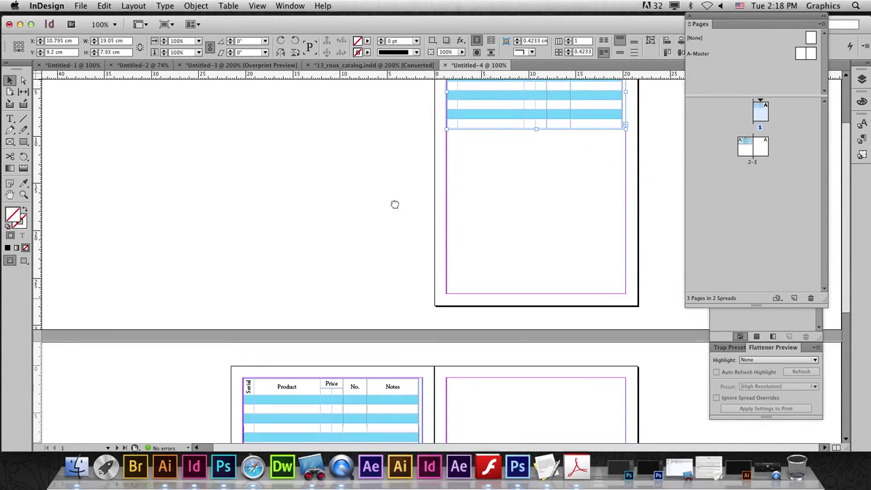
scroll(415, 272, down, 4)
key(Delete)
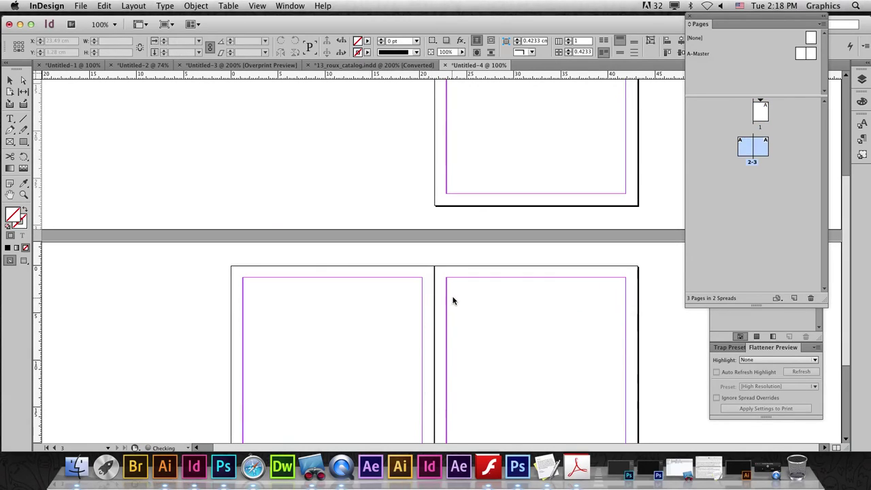
- Flow the overflowing table into a new frame at the bottom of page 1
scroll(459, 294, up, 8)
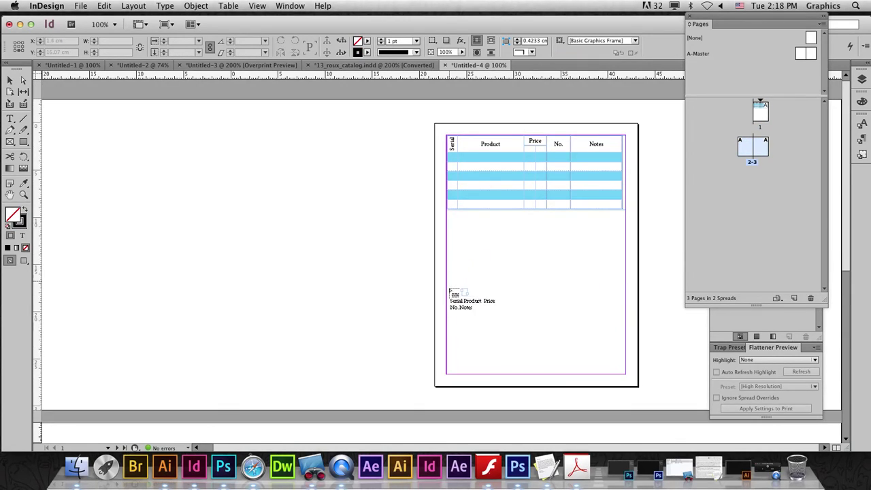
drag(447, 297, 623, 366)
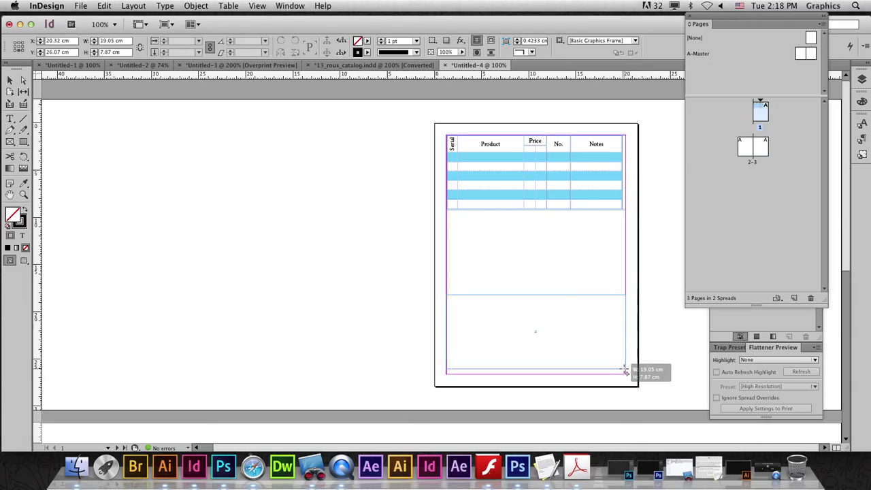
scroll(614, 361, down, 10)
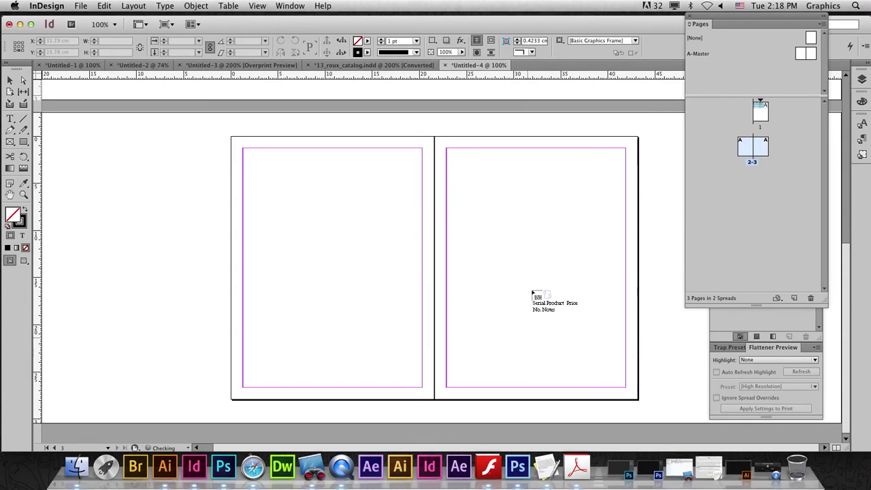
scroll(493, 331, up, 10)
drag(446, 310, 626, 373)
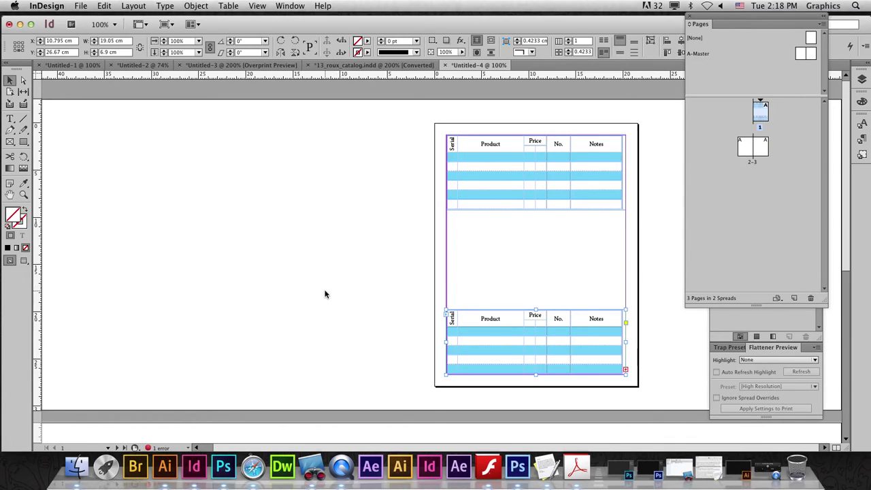
click(389, 273)
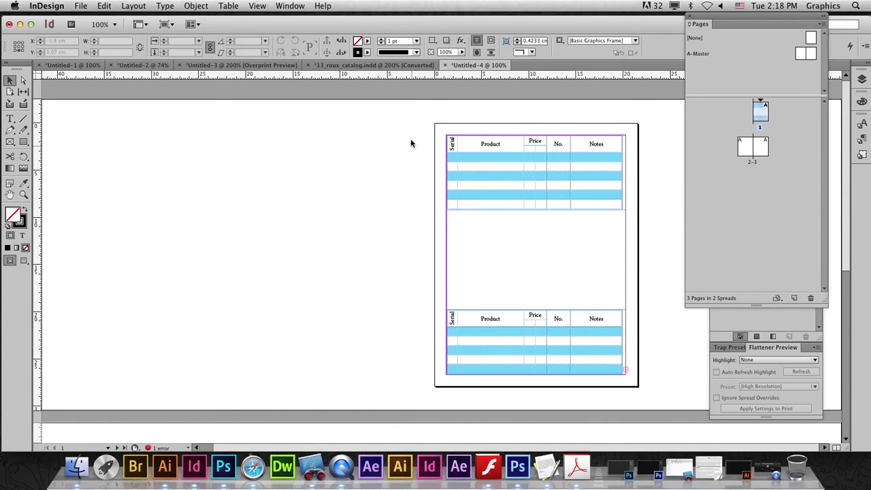
- Place the text cursor inside the table on page 1
click(468, 168)
key(t)
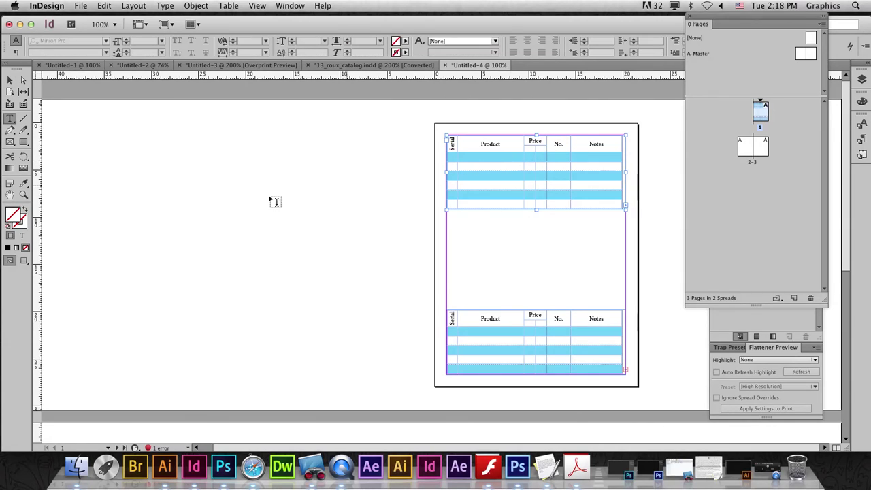
click(228, 5)
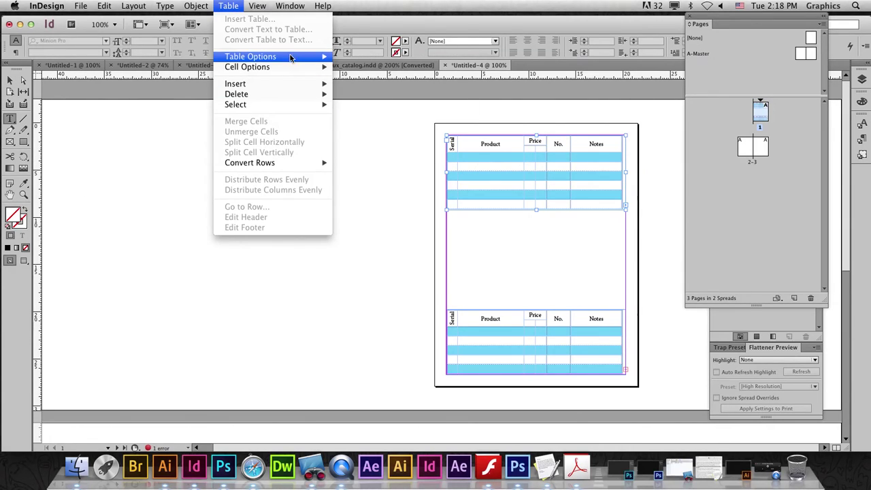
click(477, 159)
click(469, 159)
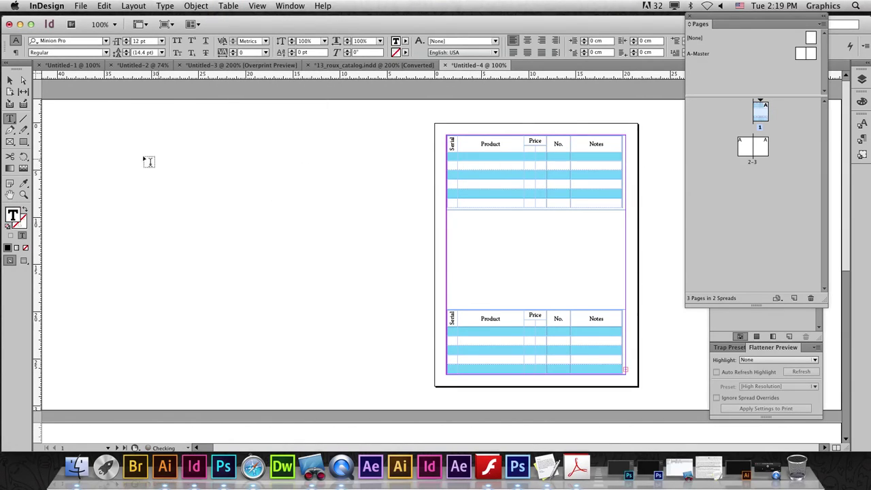
- Set the table's Repeat Header option to Once per Page in Table Options
click(257, 6)
mouse_move(251, 56)
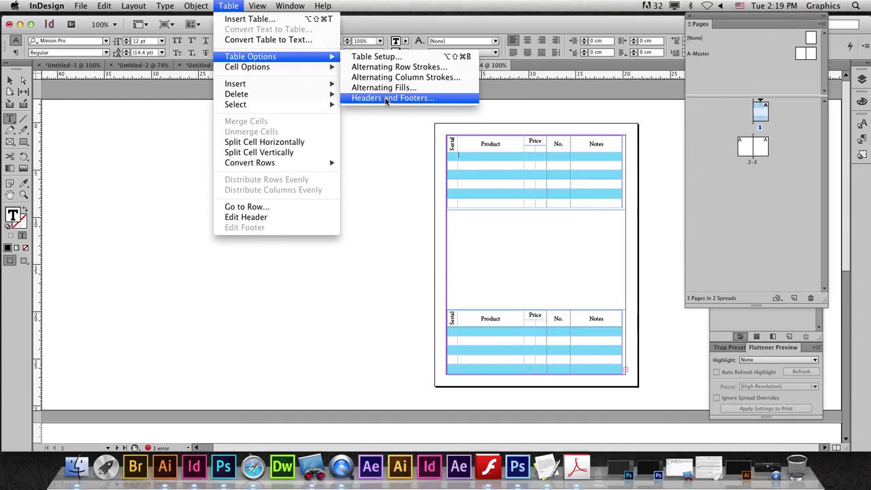
click(377, 57)
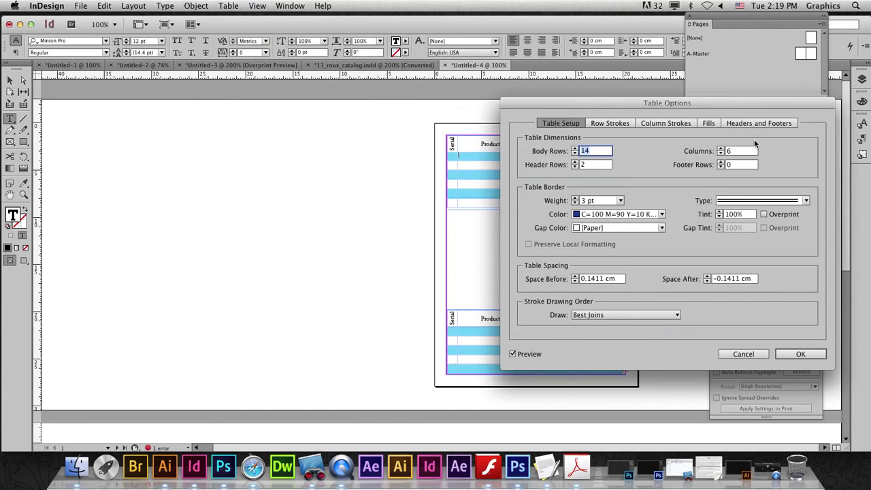
click(758, 122)
drag(643, 102, 217, 100)
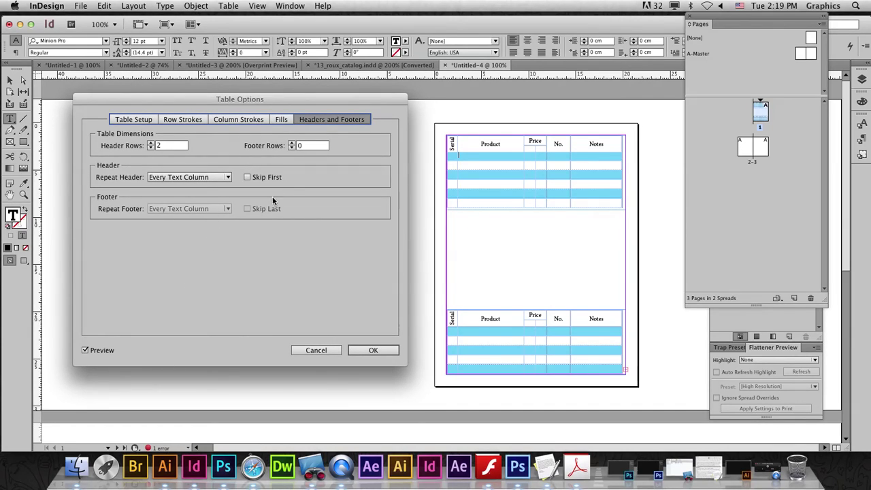
click(165, 178)
click(208, 210)
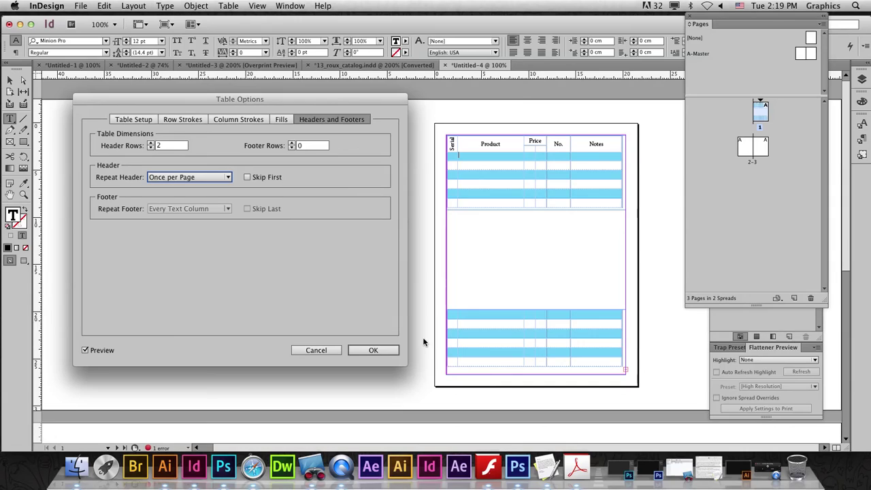
click(370, 351)
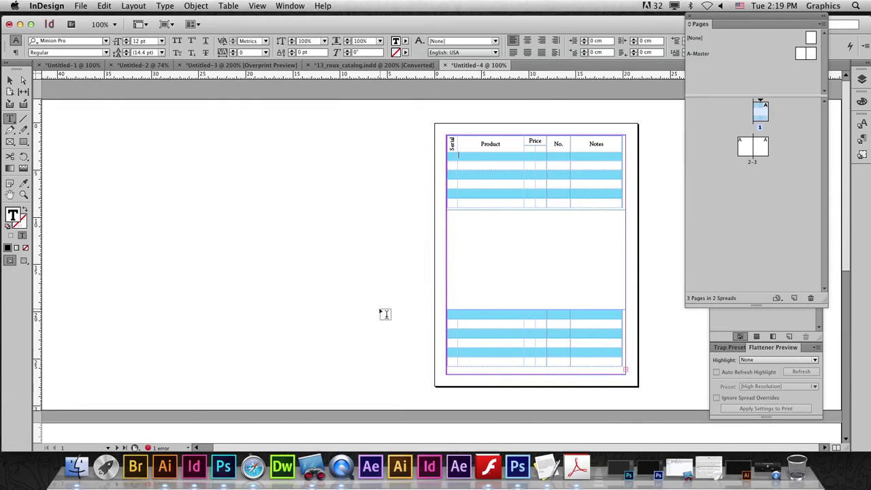
drag(430, 244, 330, 265)
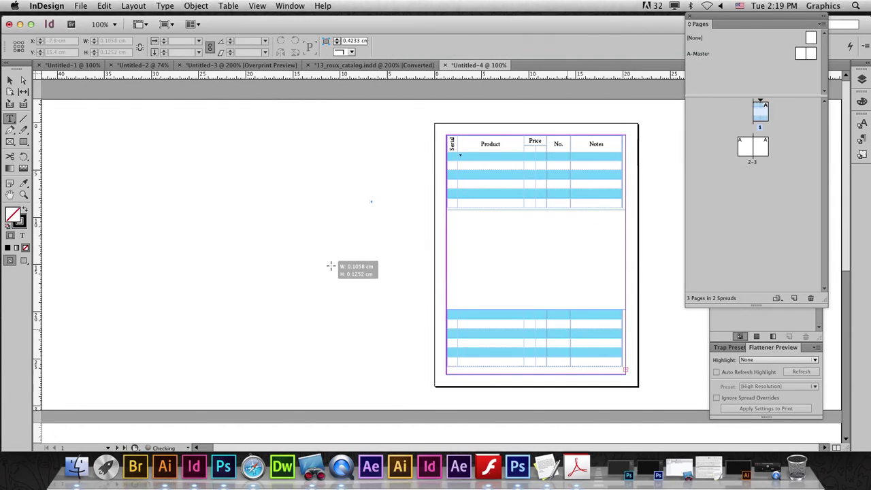
- Thread the table from page 1's lower frame into a new frame at the top of page 2
click(10, 80)
click(622, 370)
scroll(417, 227, down, 5)
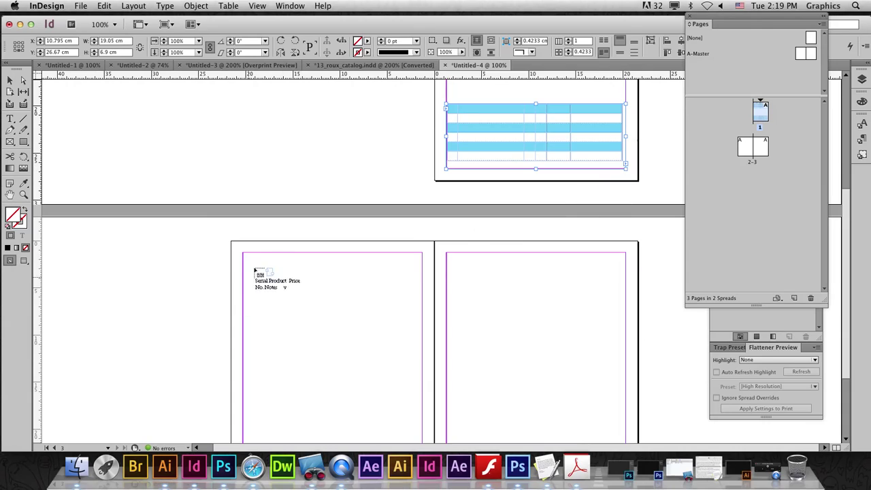
drag(243, 252, 423, 325)
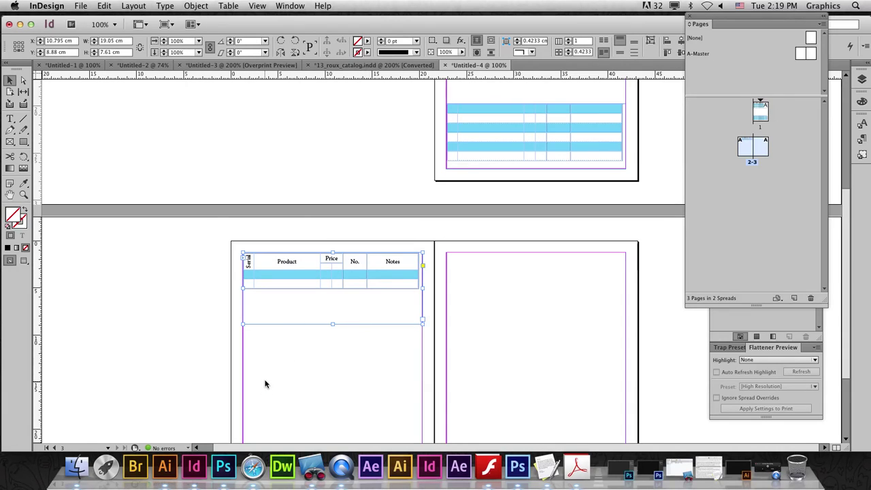
- Shorten page 1's lower table frame by dragging its bottom edge up
click(554, 154)
drag(536, 165, 538, 142)
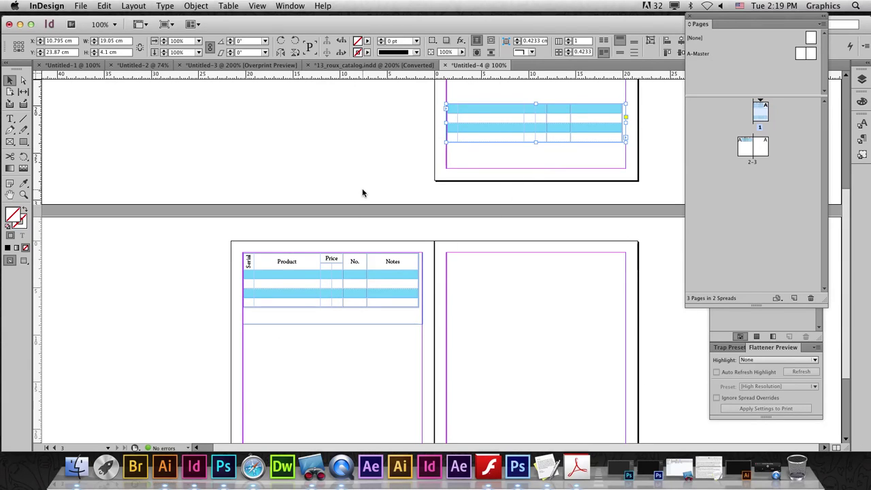
drag(518, 186, 519, 328)
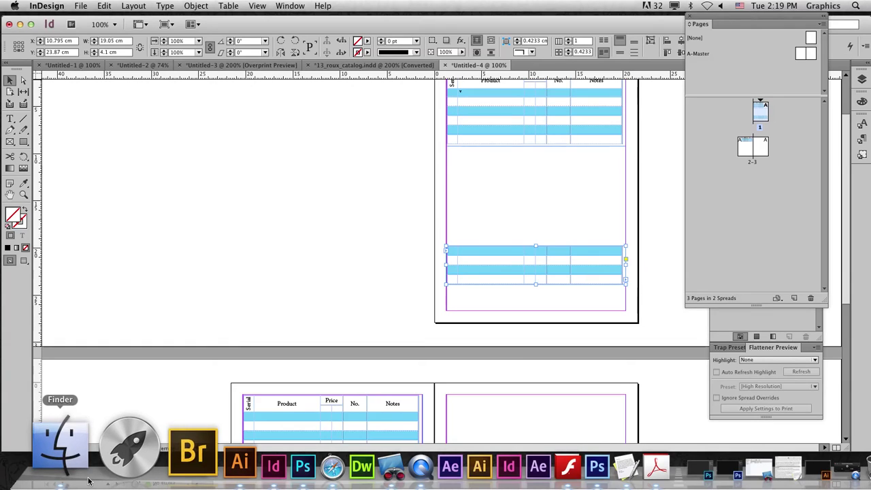
scroll(525, 207, up, 3)
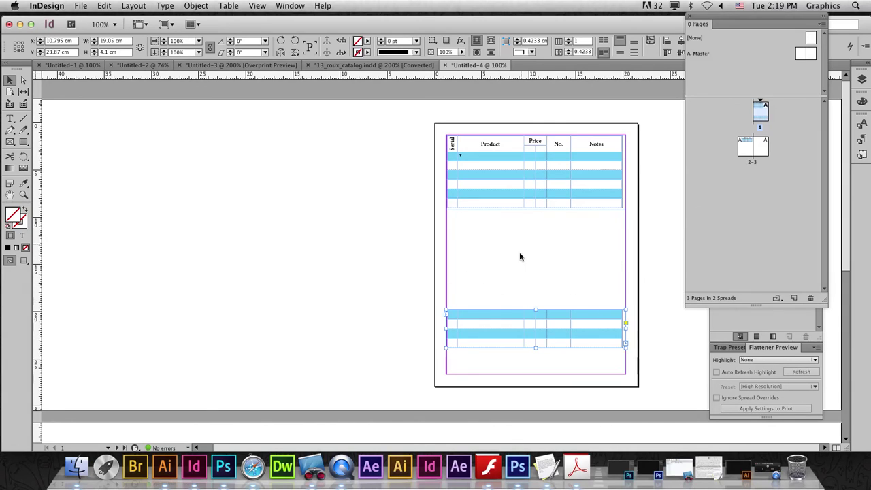
scroll(521, 249, down, 5)
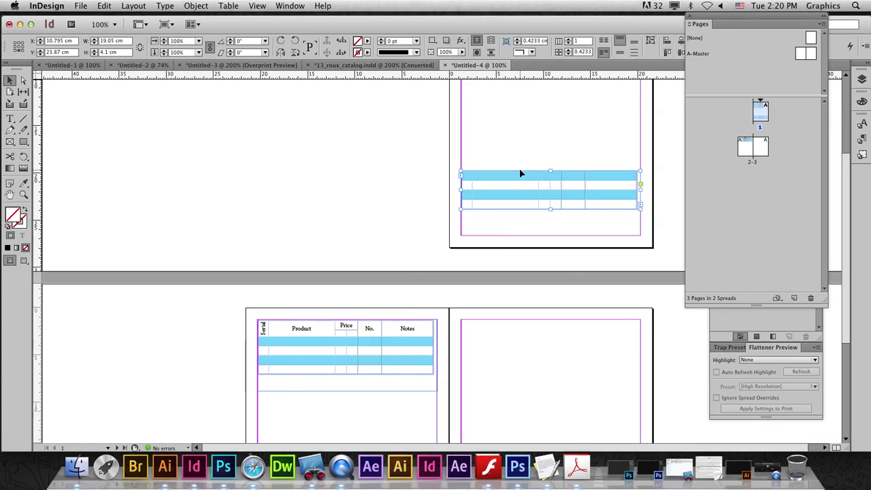
click(379, 258)
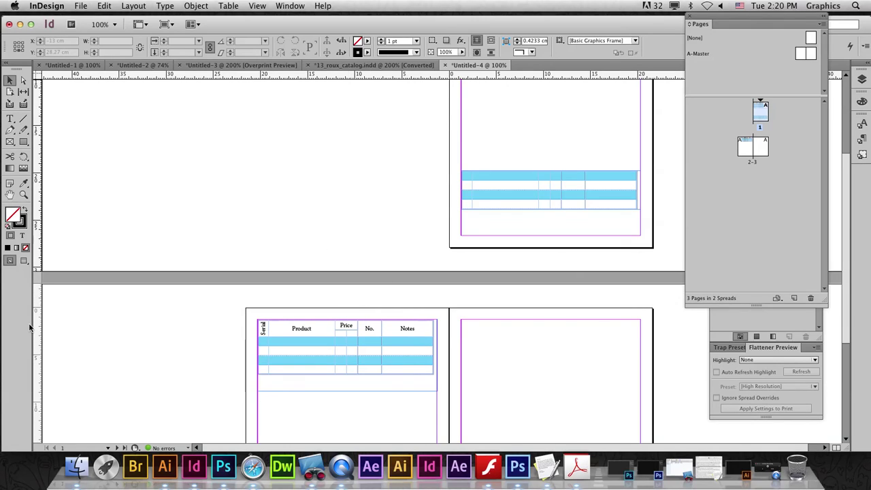
- Zoom out to 50% to see the table flowing across pages 1 and 2
key(ctrl+minus)
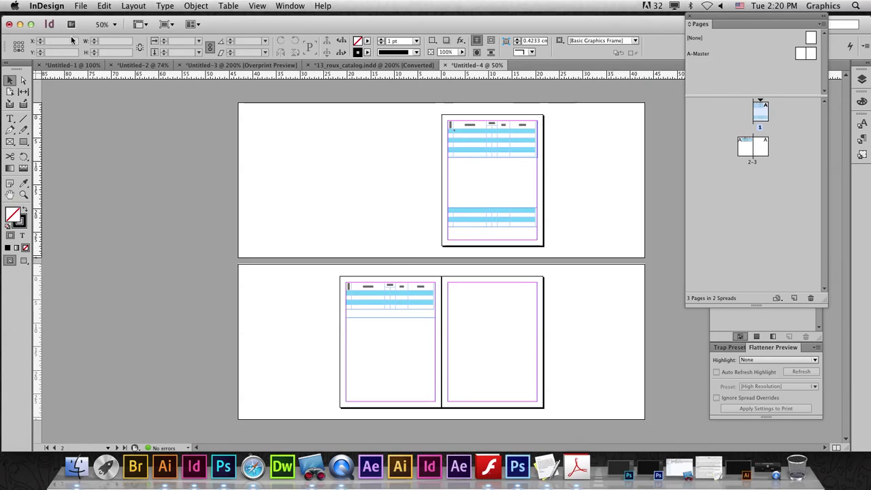
click(81, 5)
click(340, 204)
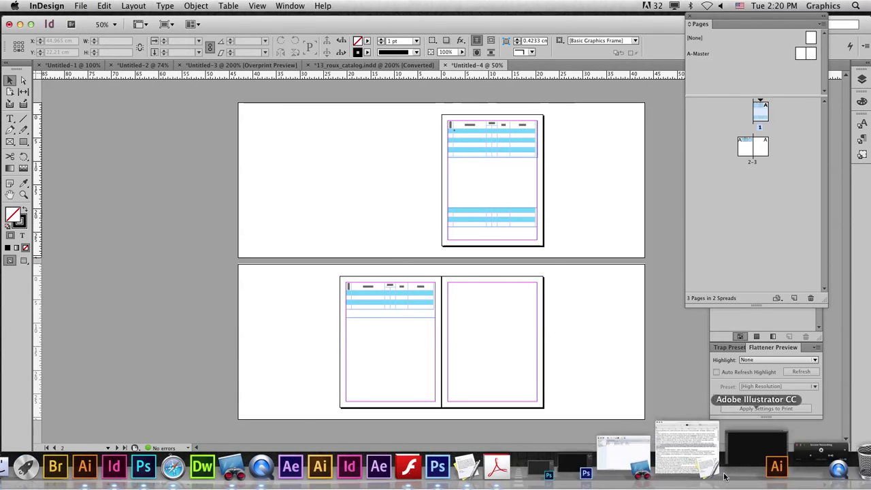